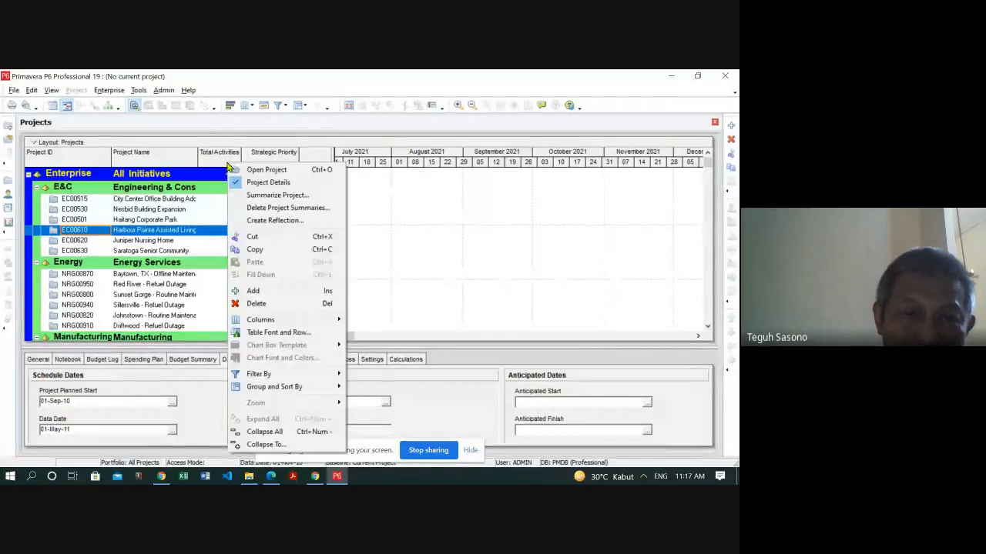
mouse_move(271, 321)
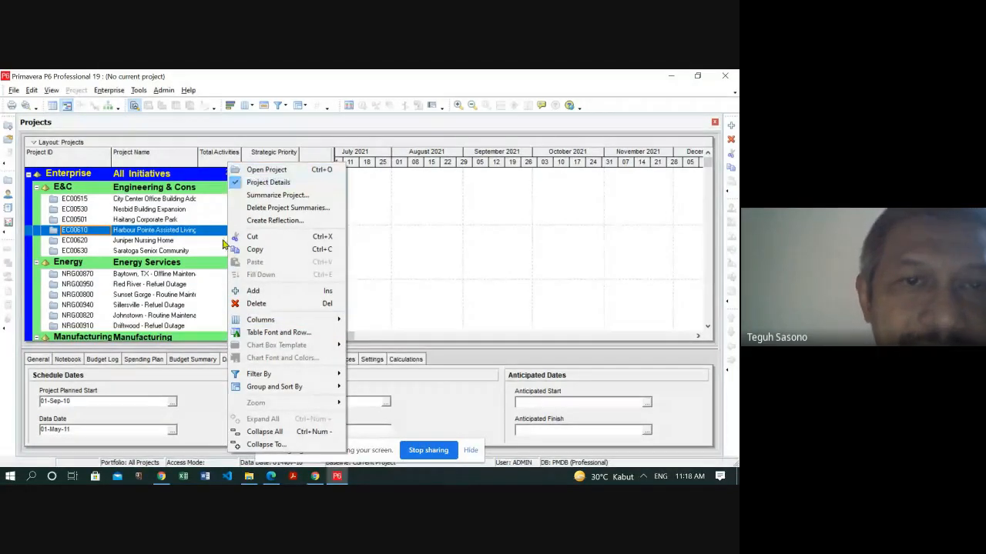
right_click(94, 235)
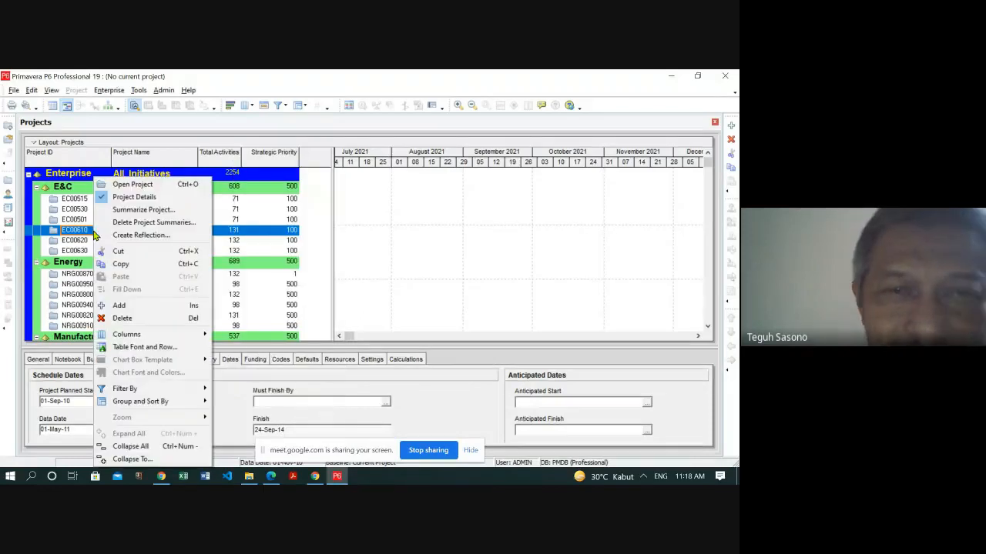
right_click(485, 192)
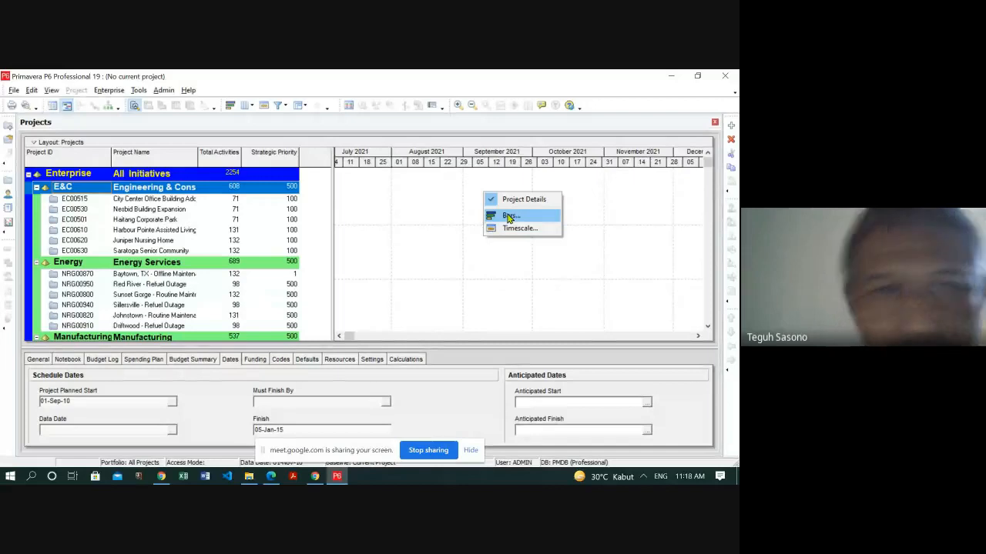
right_click(480, 148)
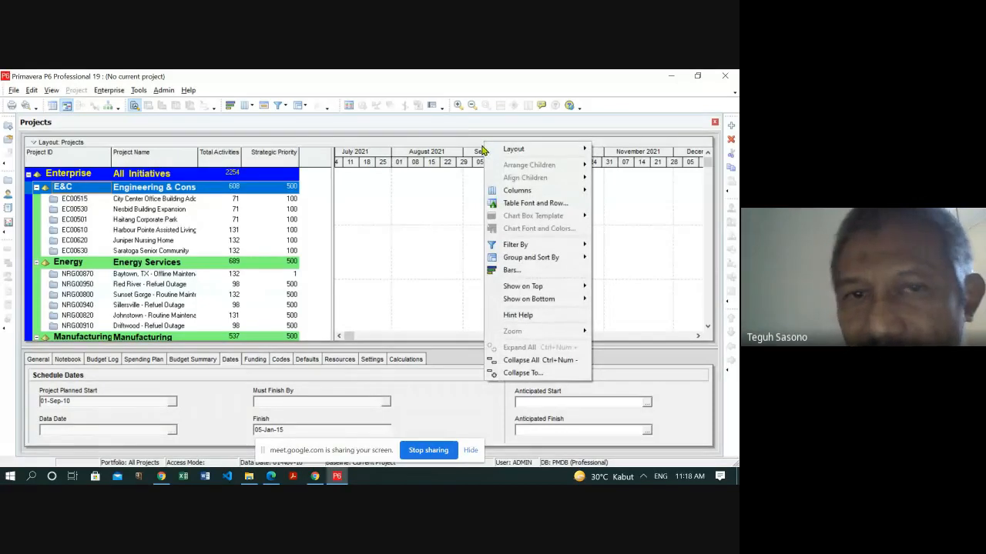
right_click(478, 155)
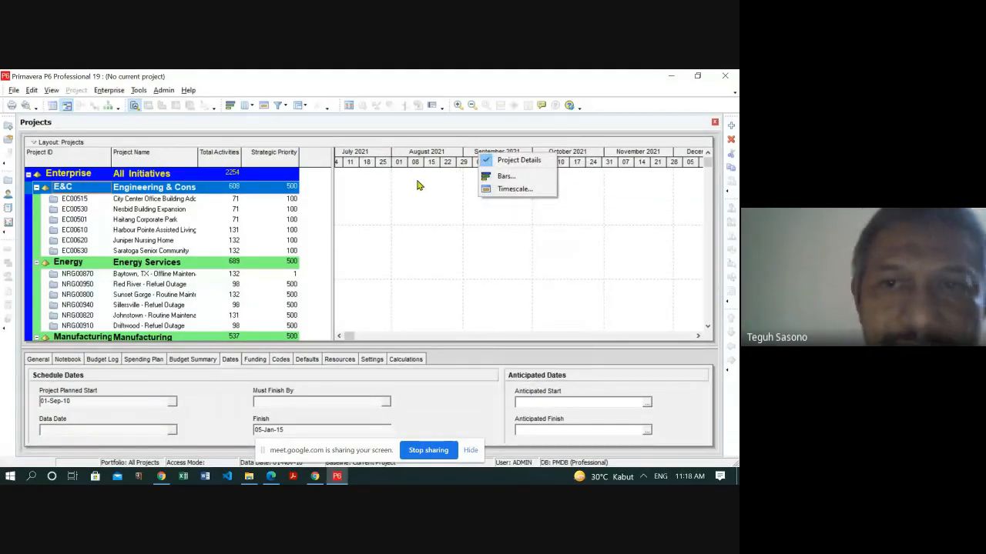
click(428, 199)
right_click(429, 203)
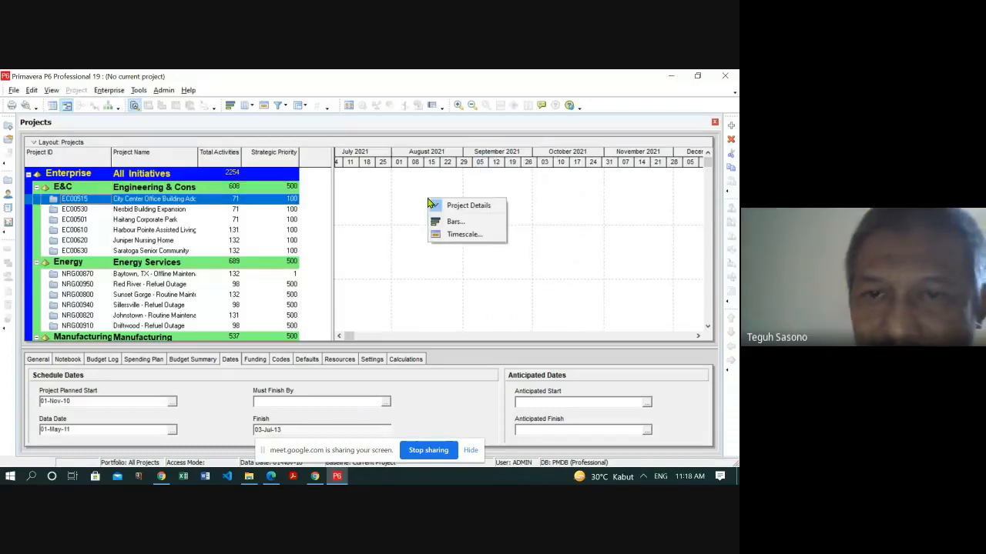
right_click(487, 147)
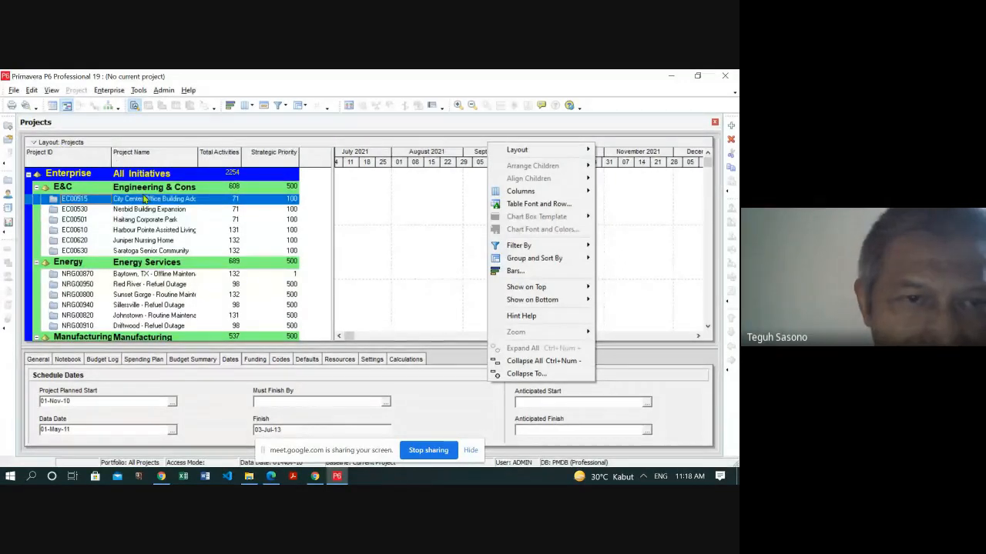
- Open project EC00610, Harbour Pointe Assisted Living Center, from the Engineering & Construction group
click(114, 234)
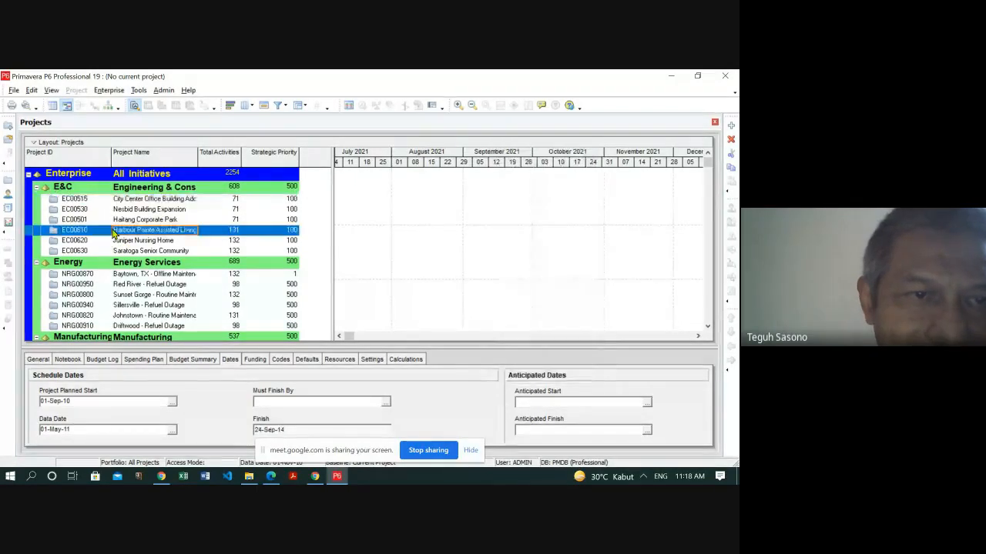
right_click(114, 234)
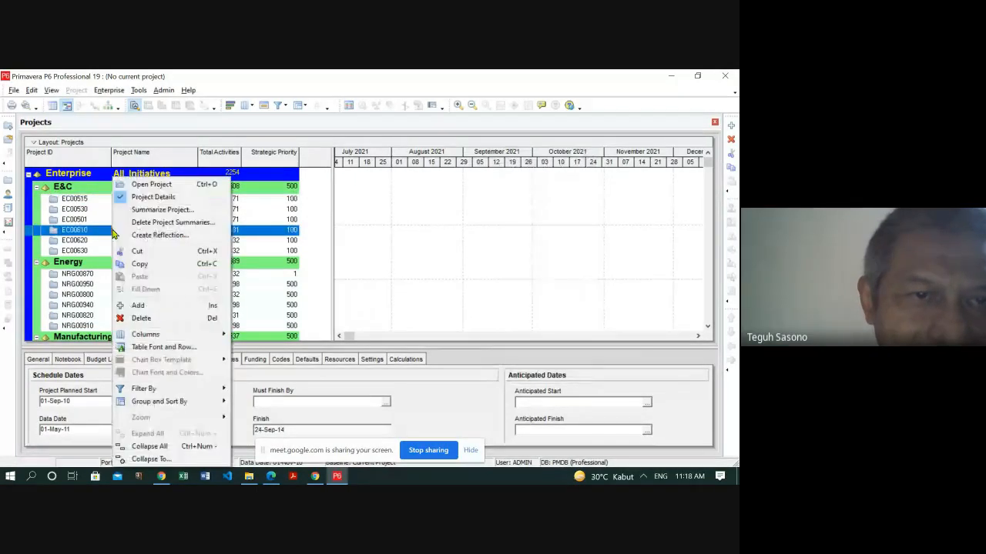
click(176, 190)
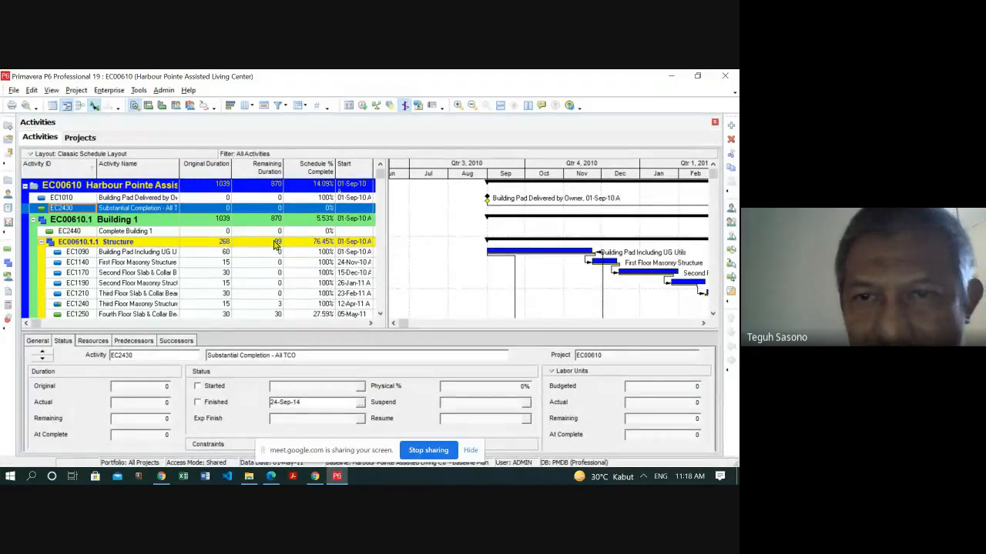
- Hide the Primary Baseline bar in the Gantt chart through the Bars settings and accept the change
right_click(462, 213)
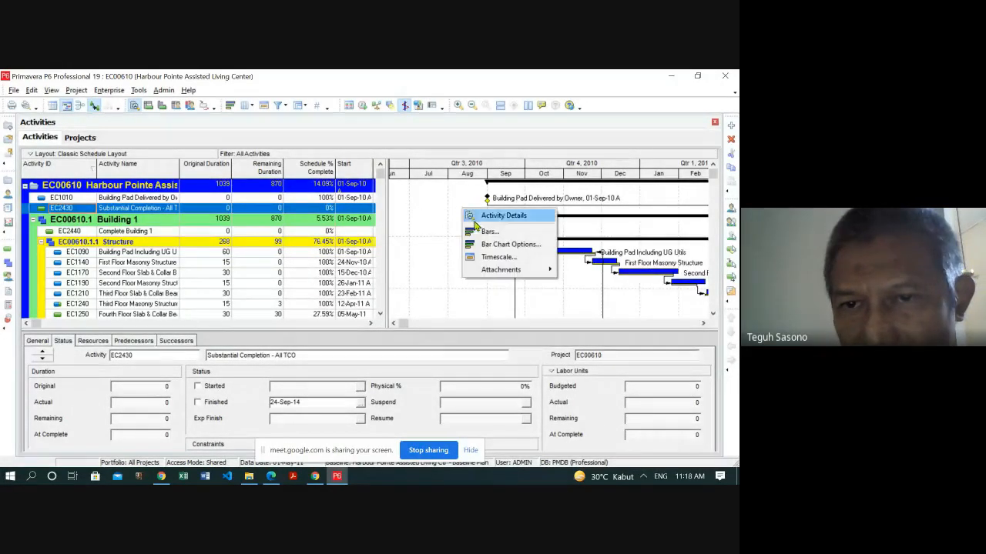
click(479, 232)
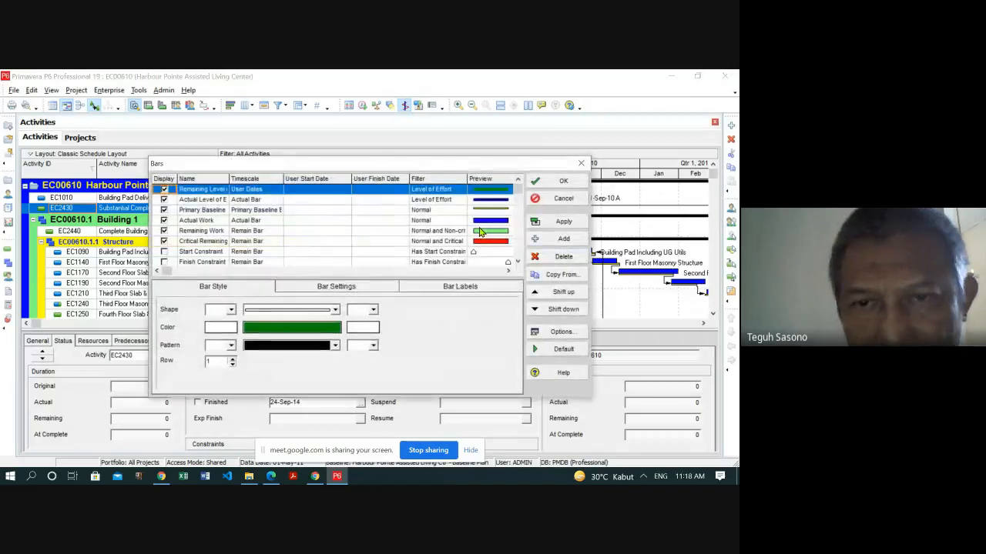
click(164, 211)
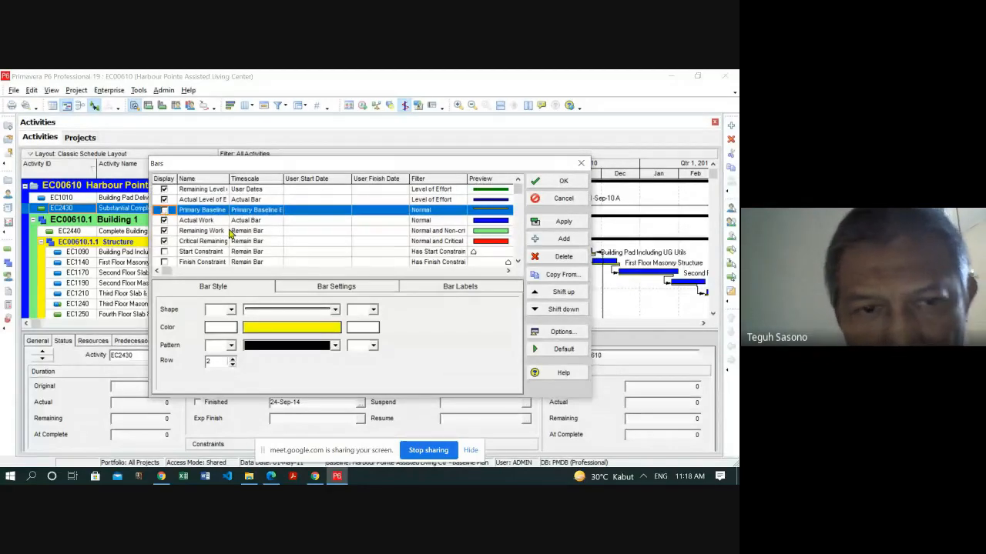
scroll(229, 233, down, 3)
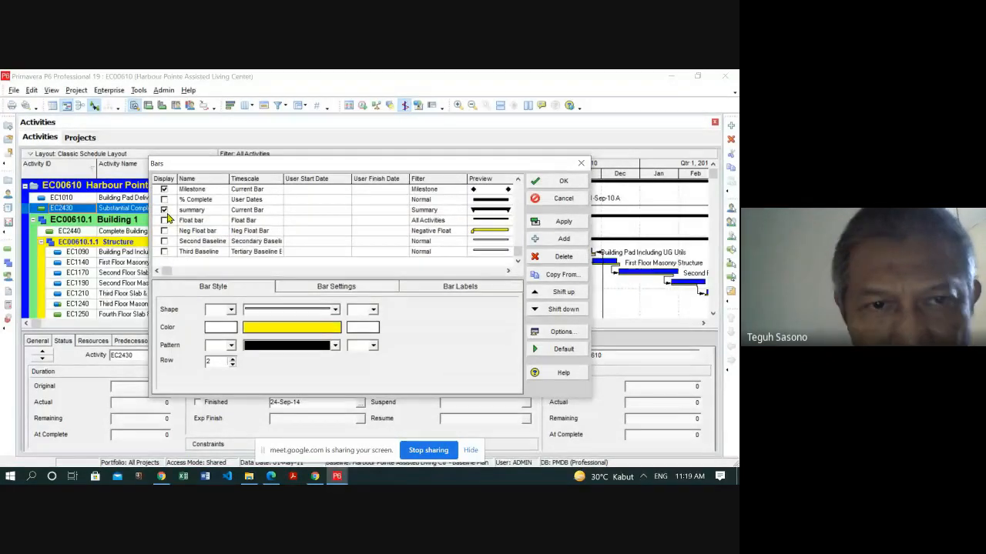
scroll(228, 223, up, 3)
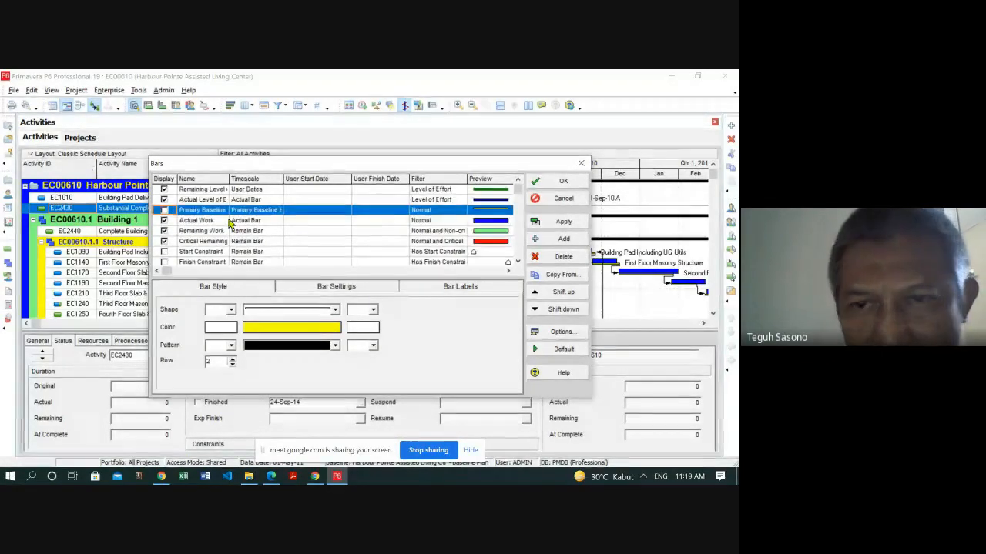
scroll(229, 223, down, 3)
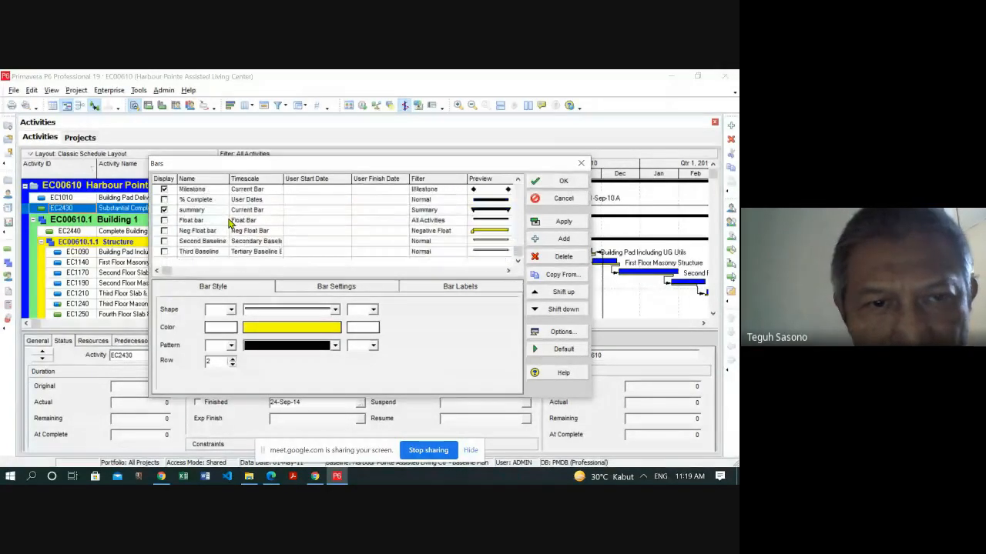
scroll(228, 223, up, 3)
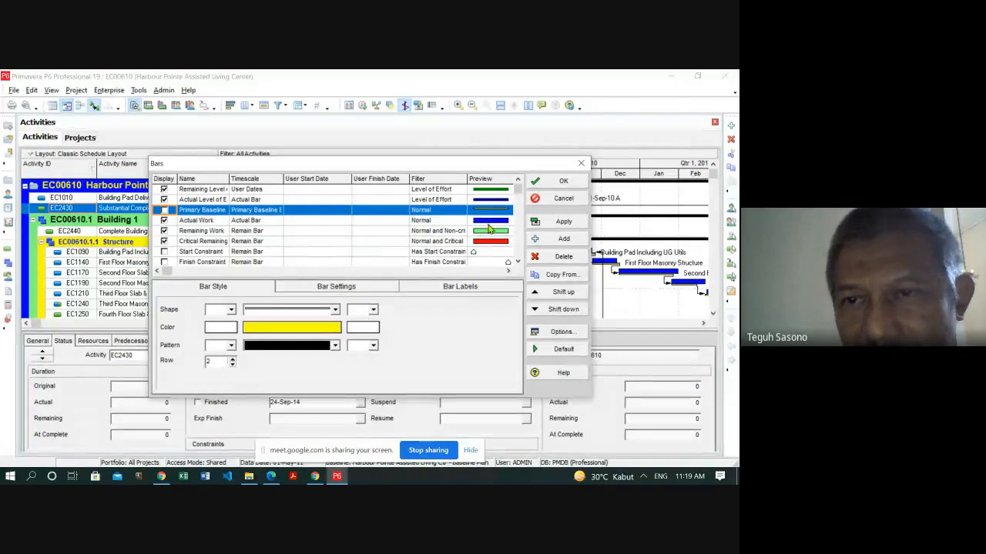
click(562, 183)
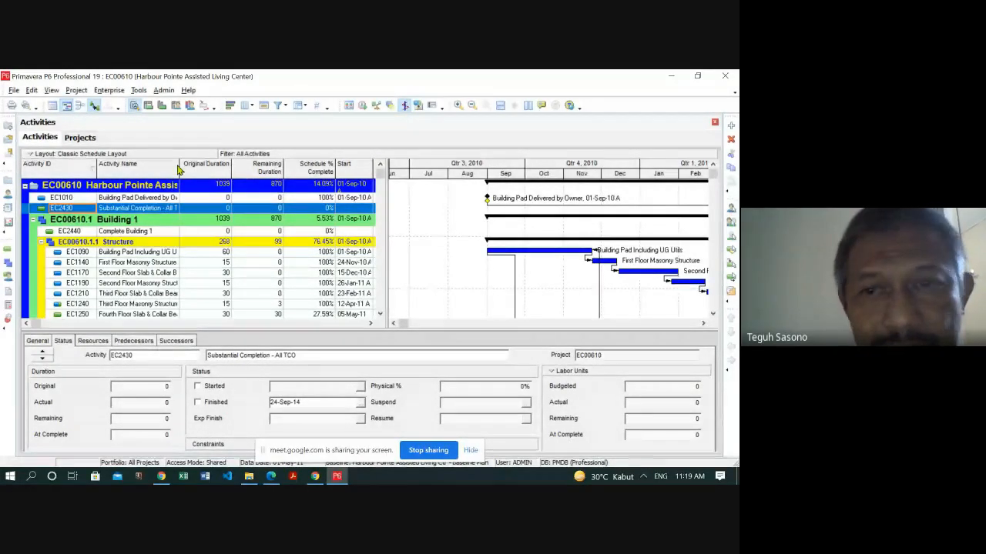
- Switch the display of the Primary Baseline bar back on in the Bars settings
right_click(446, 221)
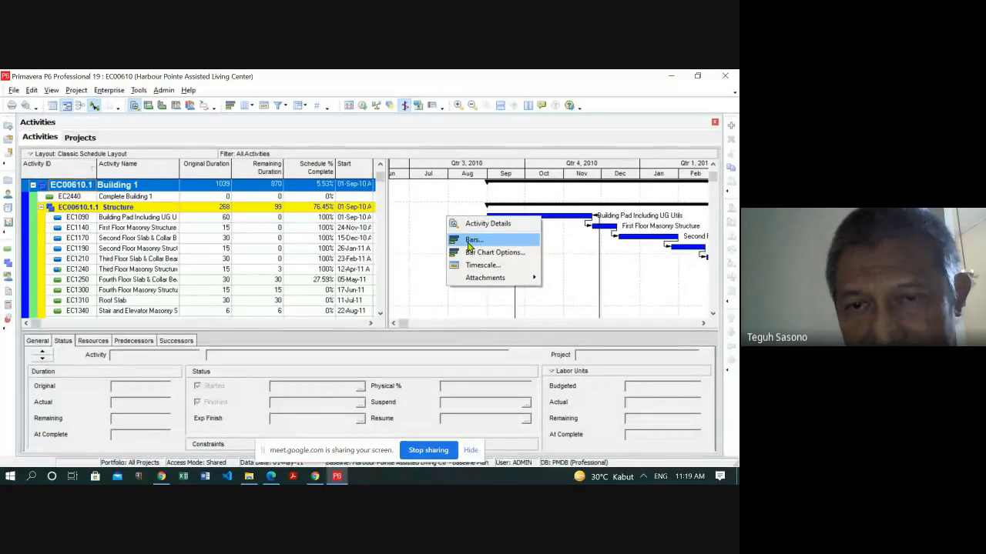
click(471, 241)
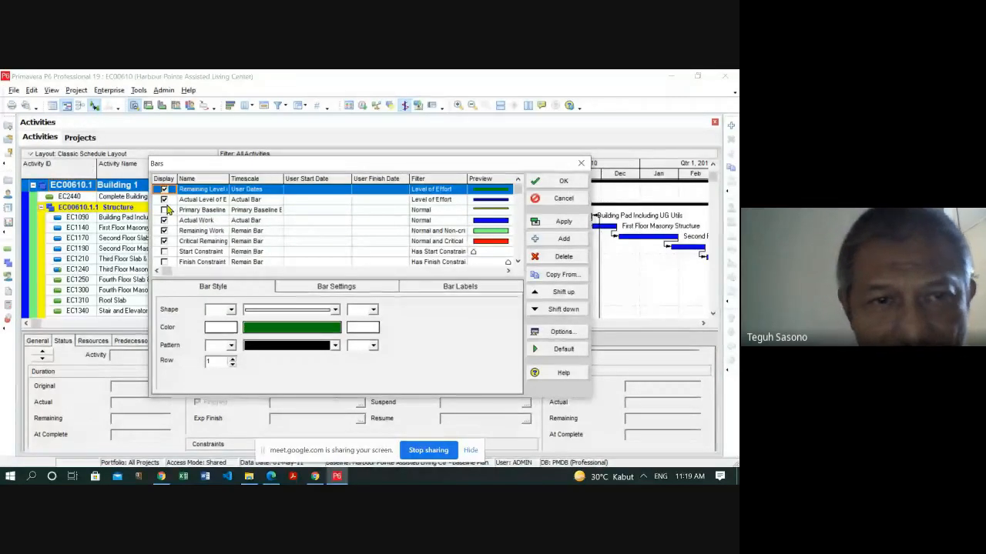
click(165, 211)
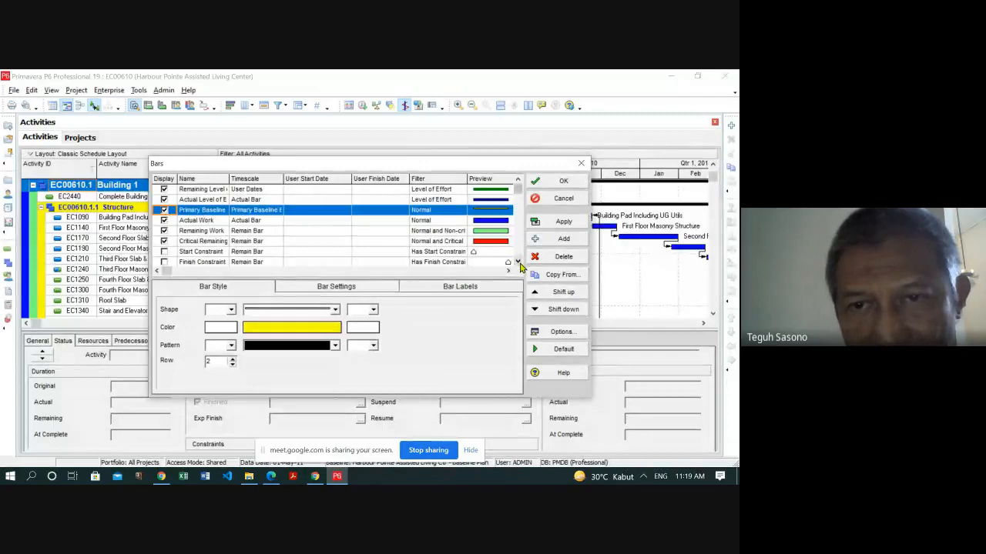
- Examine the remaining bar definitions down to the Third Baseline and accept the bar settings
click(518, 262)
click(518, 262)
click(518, 262)
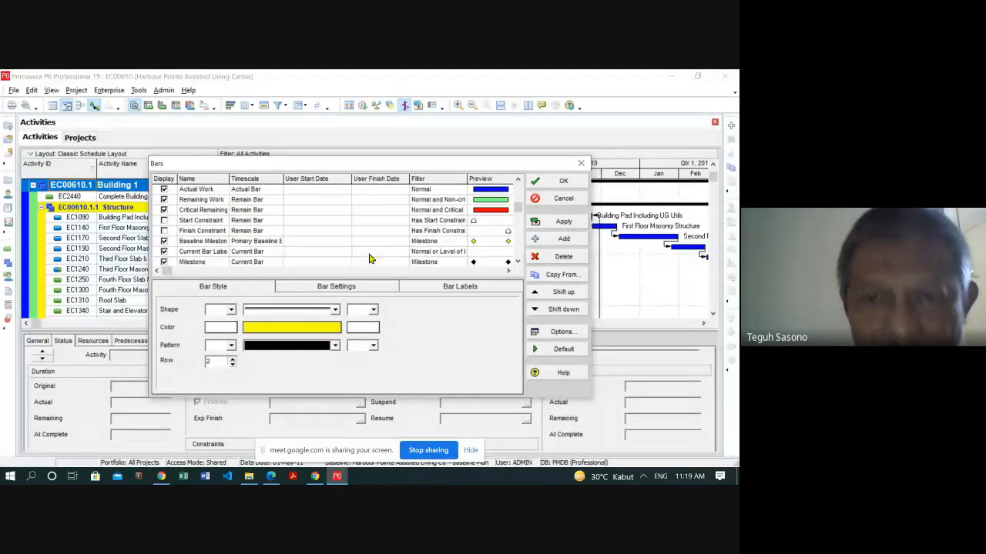
click(518, 263)
click(518, 262)
click(518, 263)
click(518, 263)
click(519, 263)
click(518, 263)
right_click(519, 263)
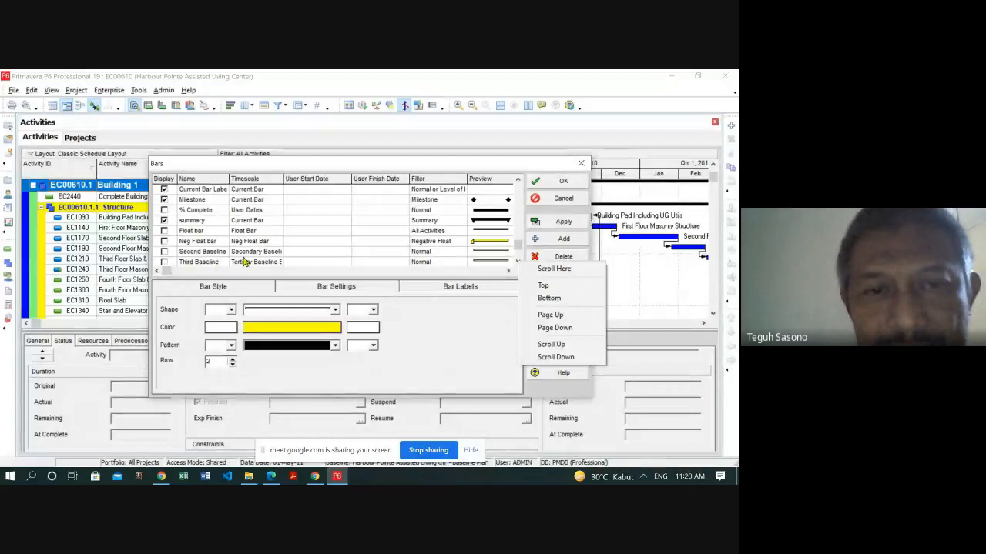
click(518, 248)
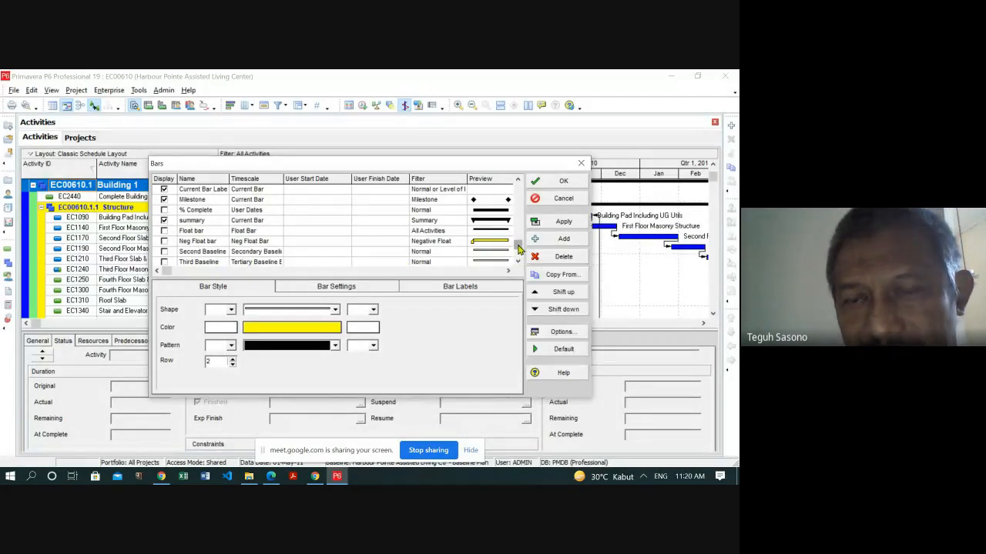
click(518, 264)
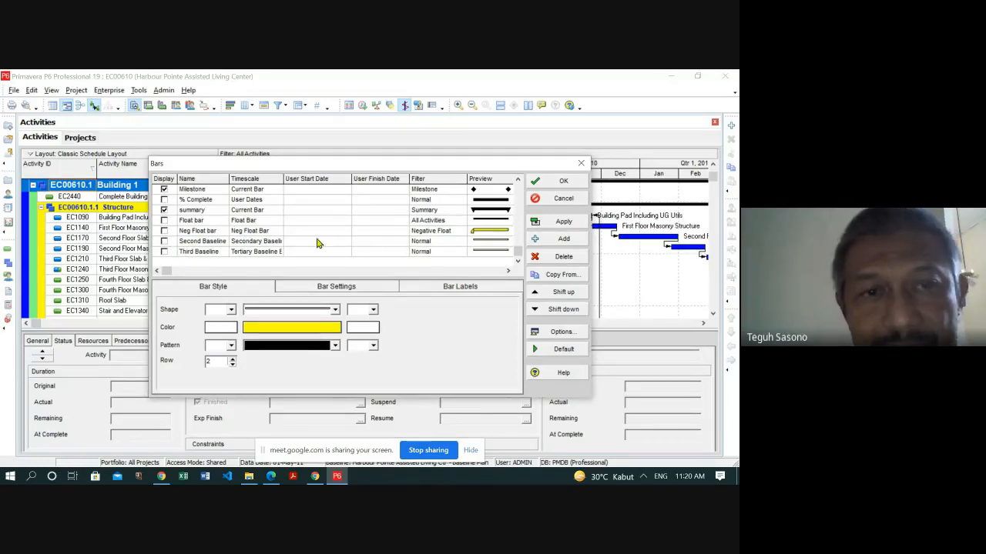
click(562, 180)
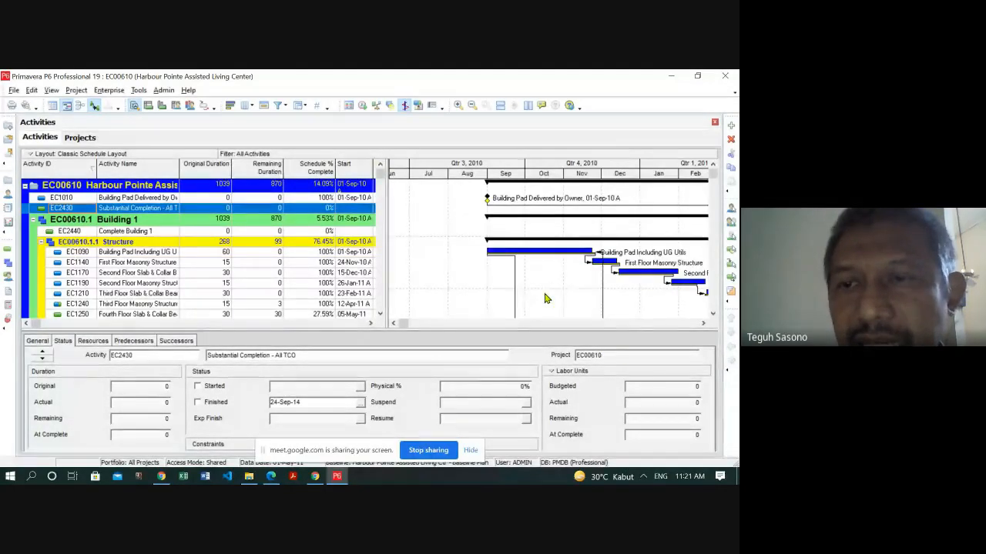
- Examine the Gantt bars of the Building 1 Structure activities around the second and third quarters of 2011
scroll(544, 298, down, 1)
scroll(544, 294, down, 4)
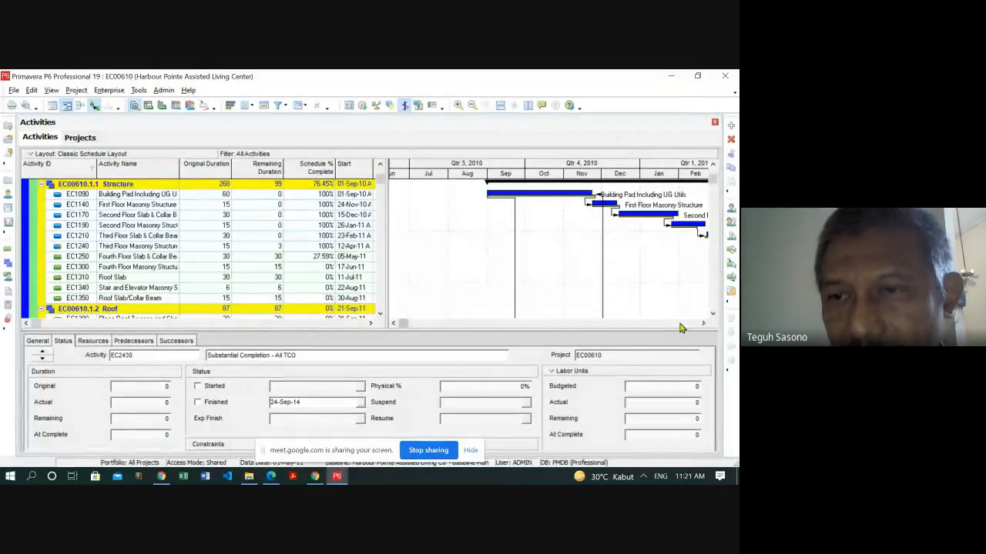
click(680, 324)
click(680, 324)
click(680, 324)
click(663, 324)
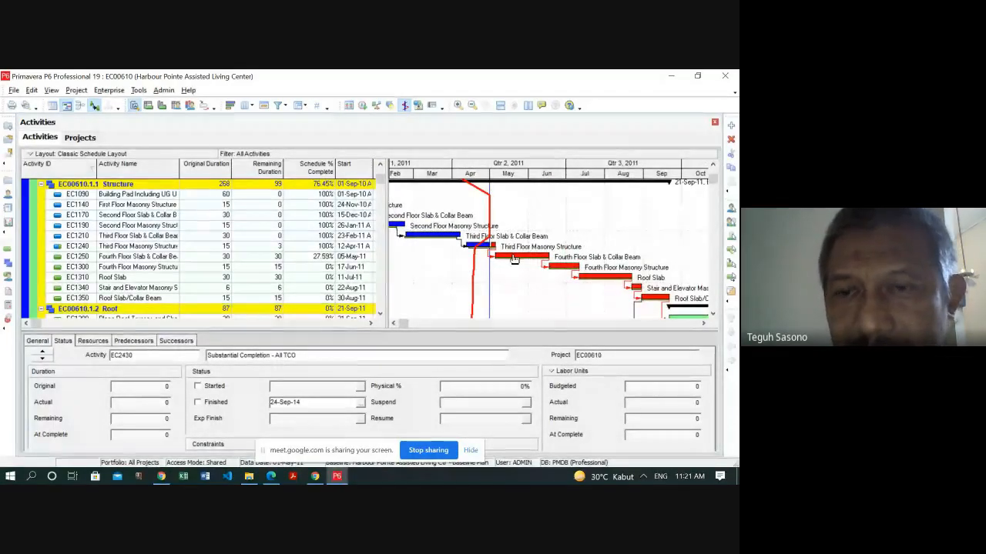
- Select activity EC1170, review the bar types and preview colours in the Bars settings, and cancel the dialog
click(583, 221)
right_click(583, 221)
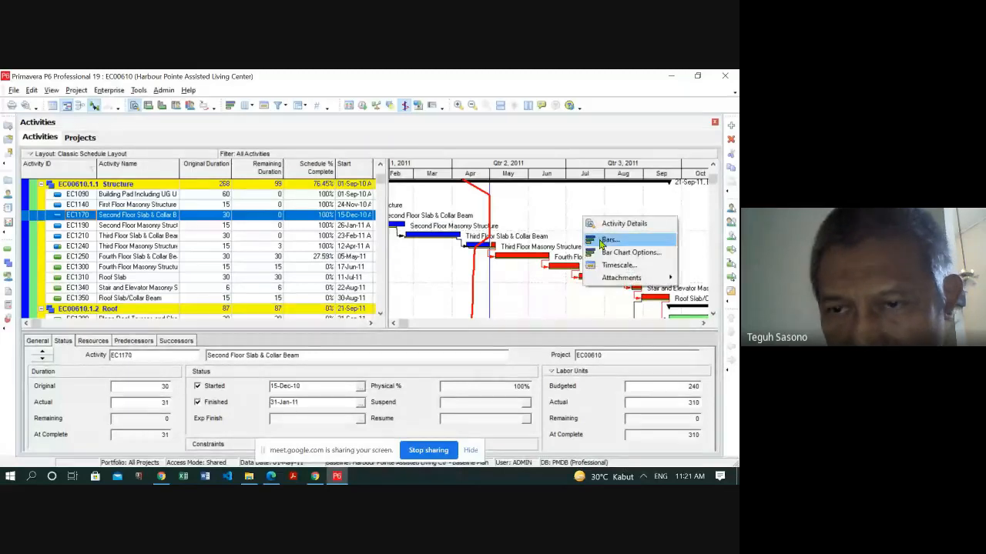
click(608, 241)
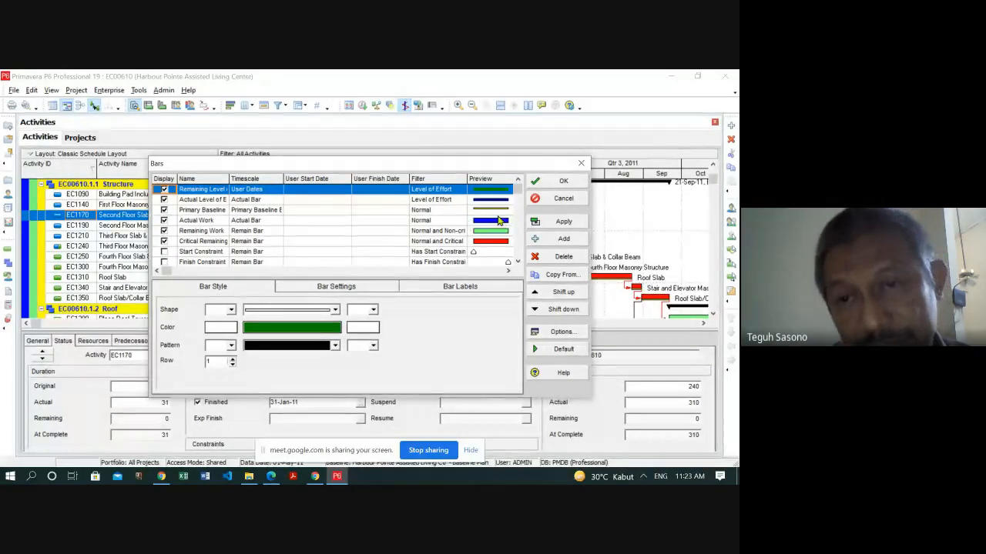
click(560, 202)
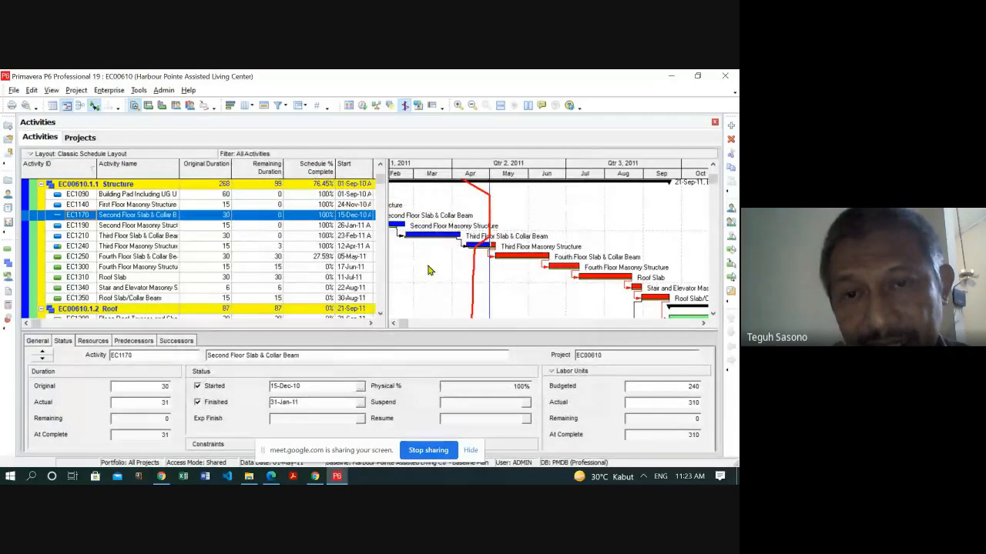
- Review the bar of activity EC1170, Second Floor Slab & Collar Beam, and its general, resource and status details
click(395, 325)
click(395, 324)
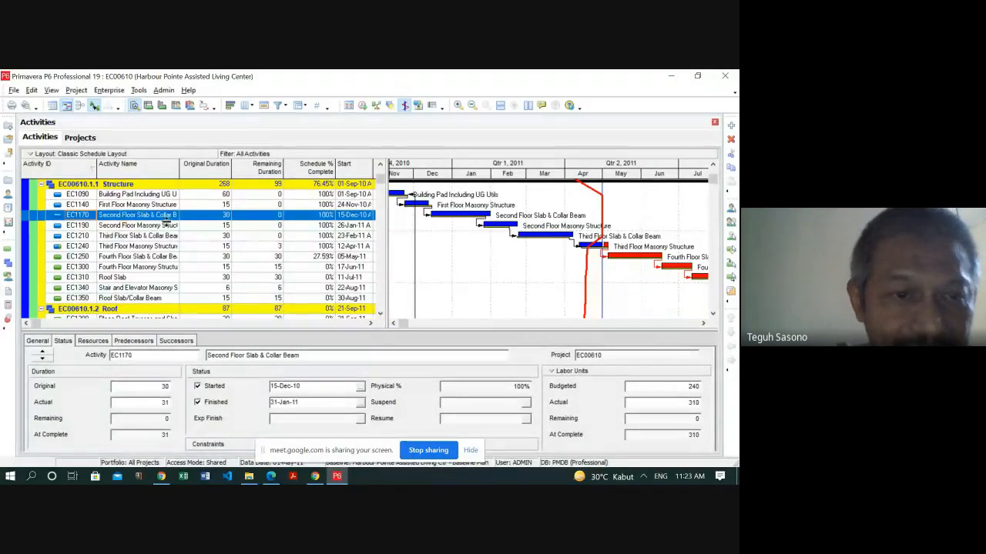
click(37, 341)
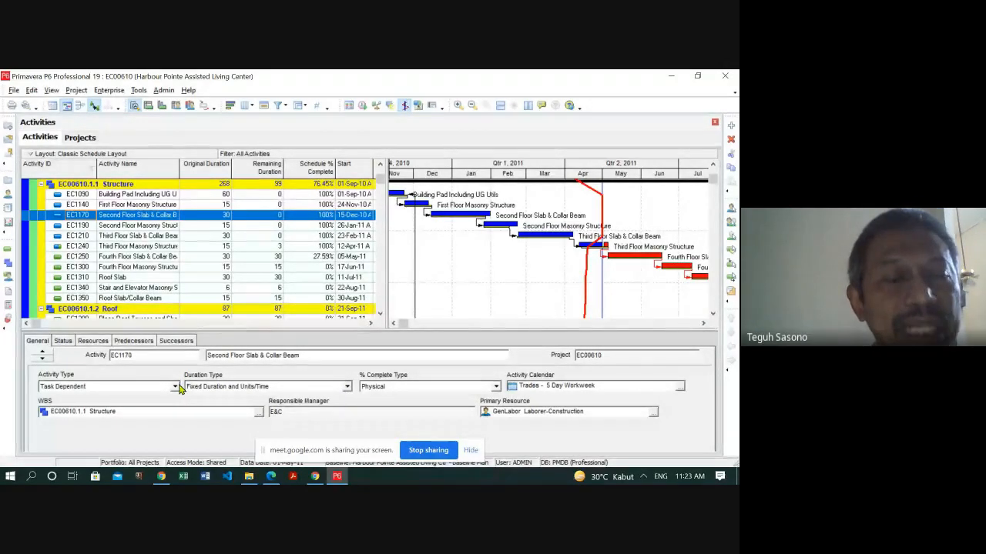
click(92, 341)
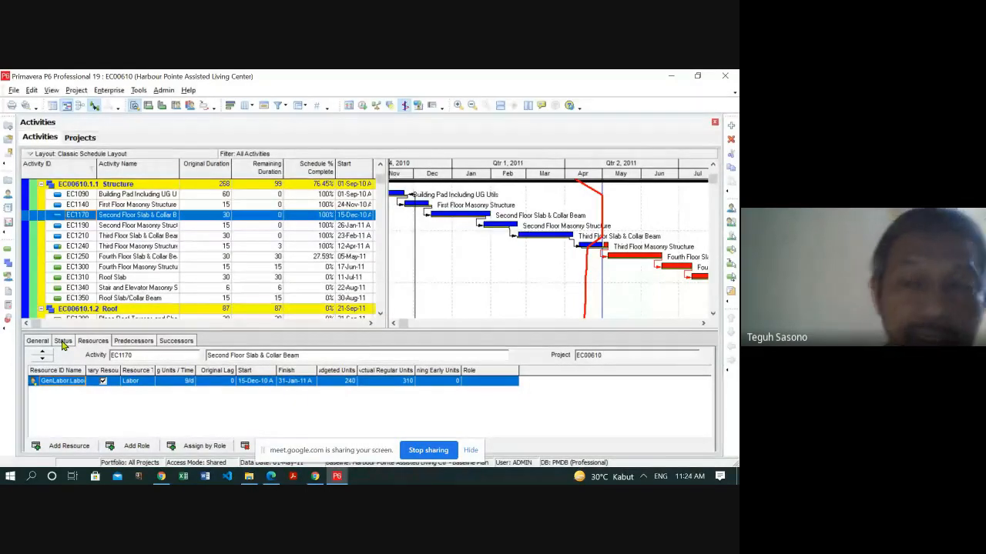
click(64, 342)
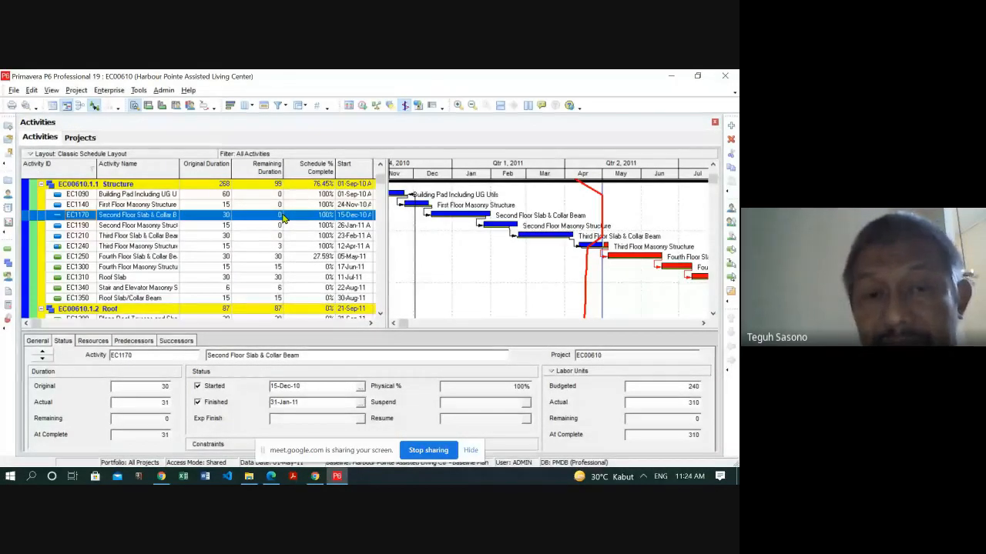
- Open the activity table's column settings and review the available date columns in the Dates category
right_click(275, 171)
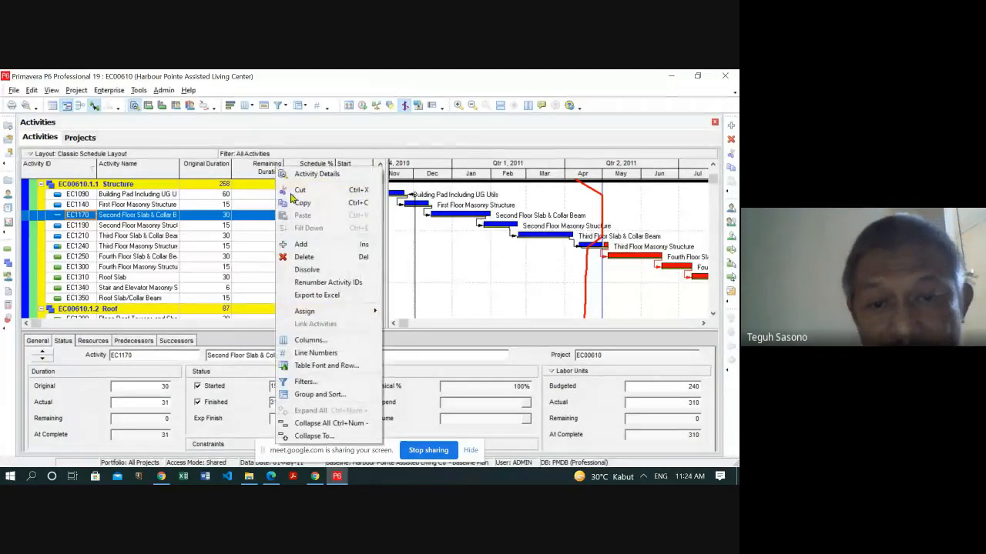
click(309, 340)
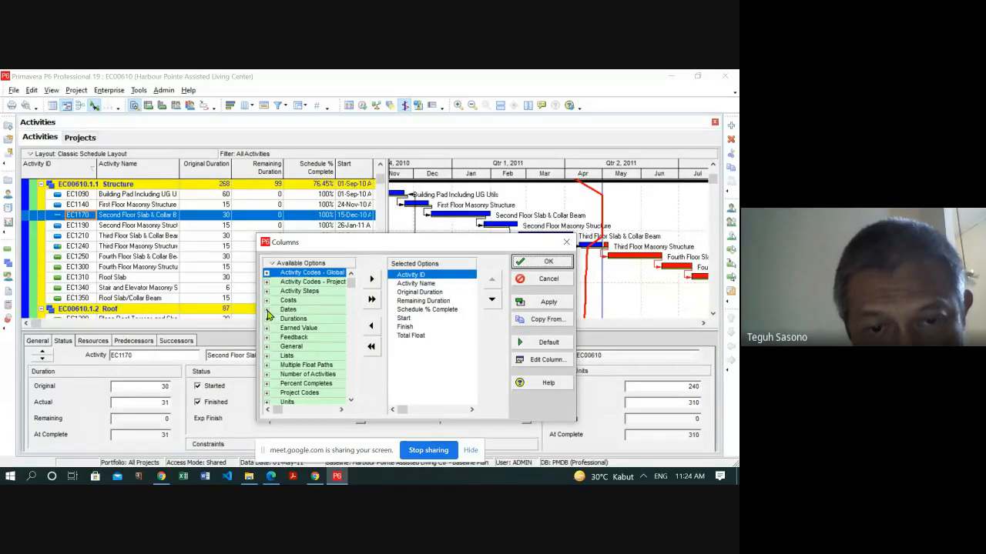
click(267, 309)
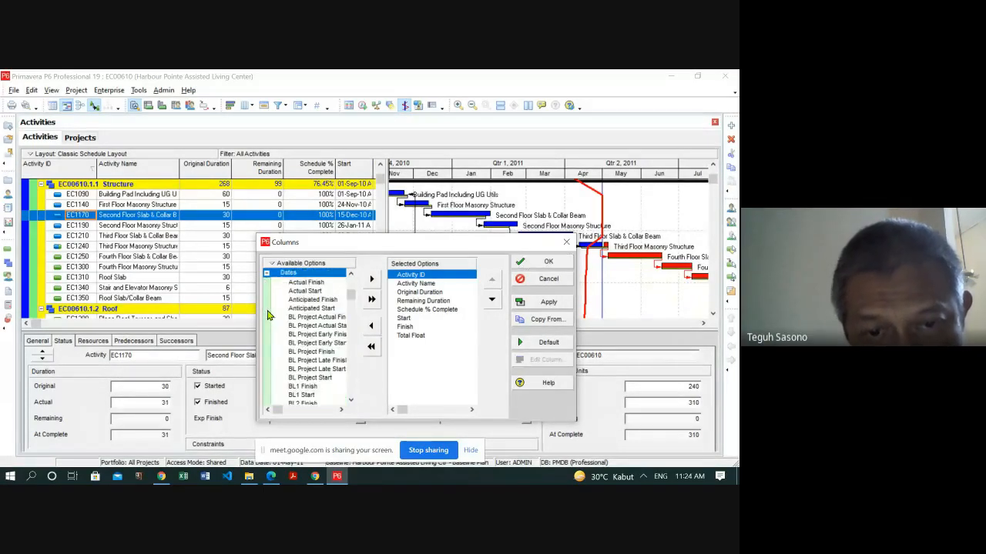
click(350, 395)
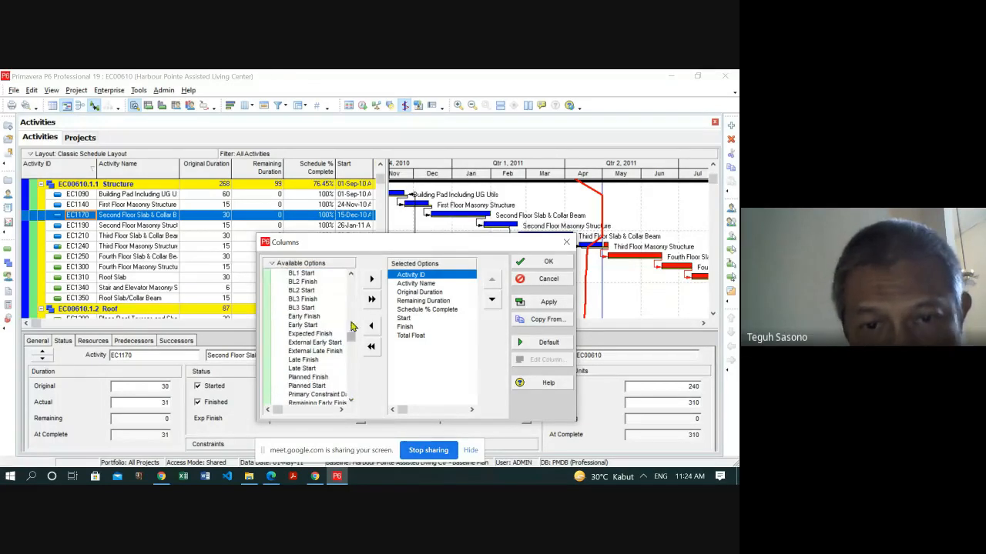
click(351, 285)
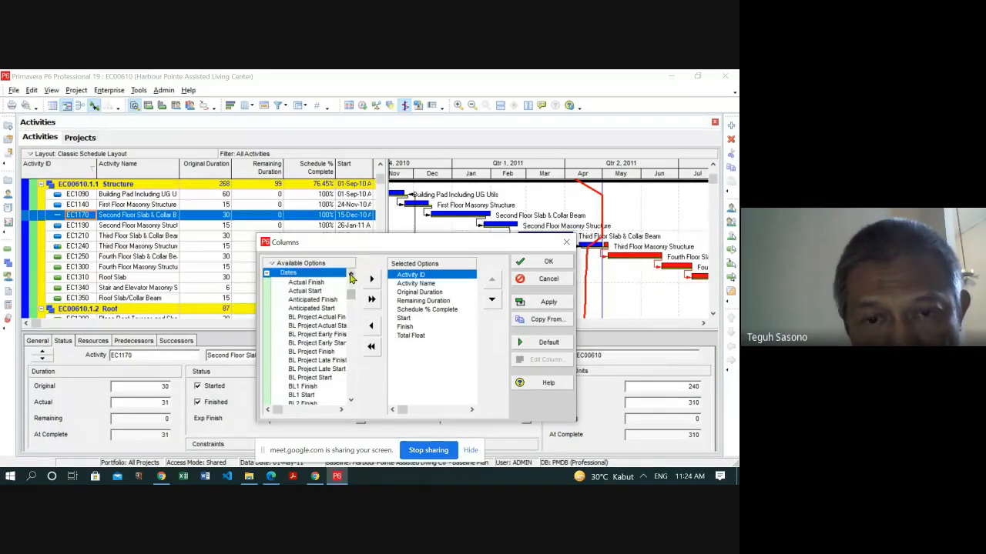
scroll(350, 285, up, 2)
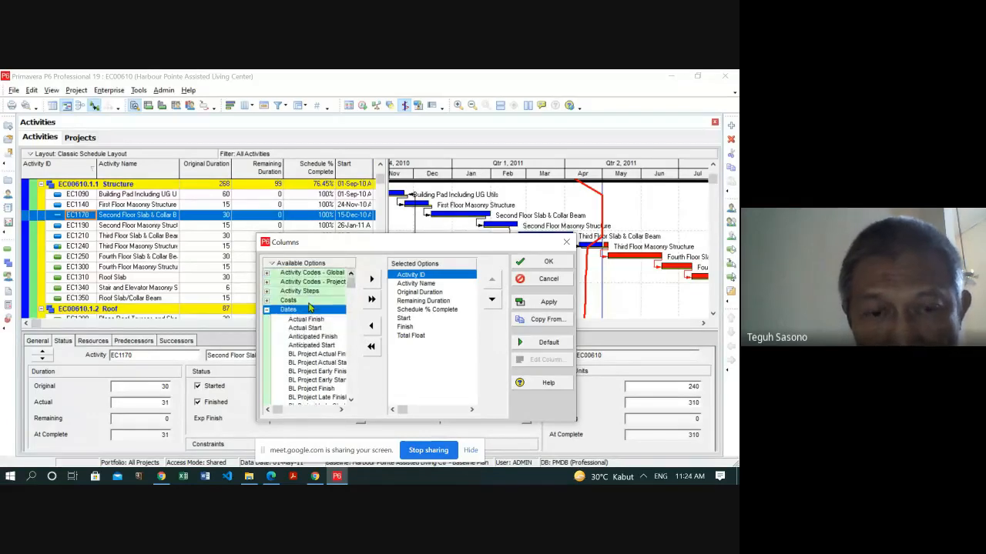
click(266, 311)
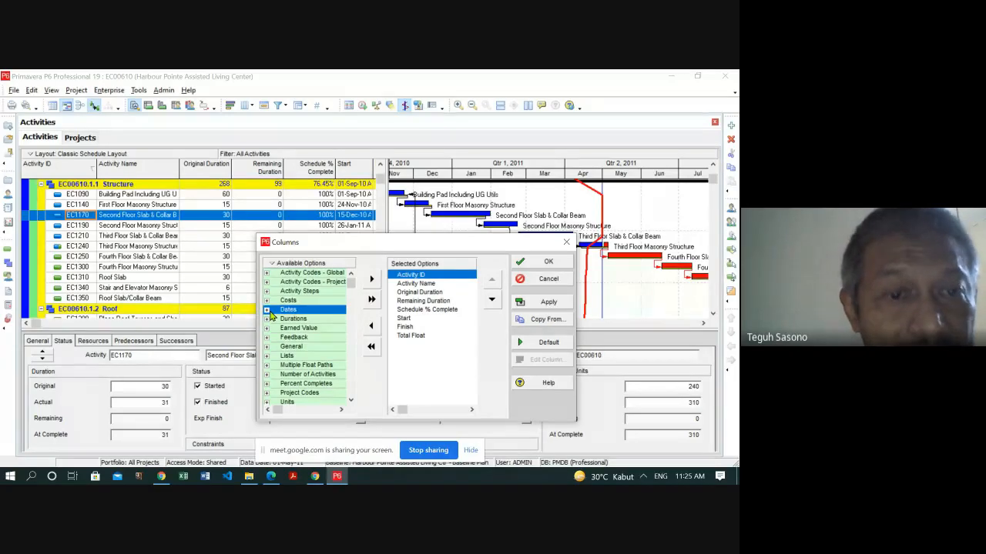
- Switch to Chrome and try to load the address lib_gen.rs in a new browser tab
click(317, 479)
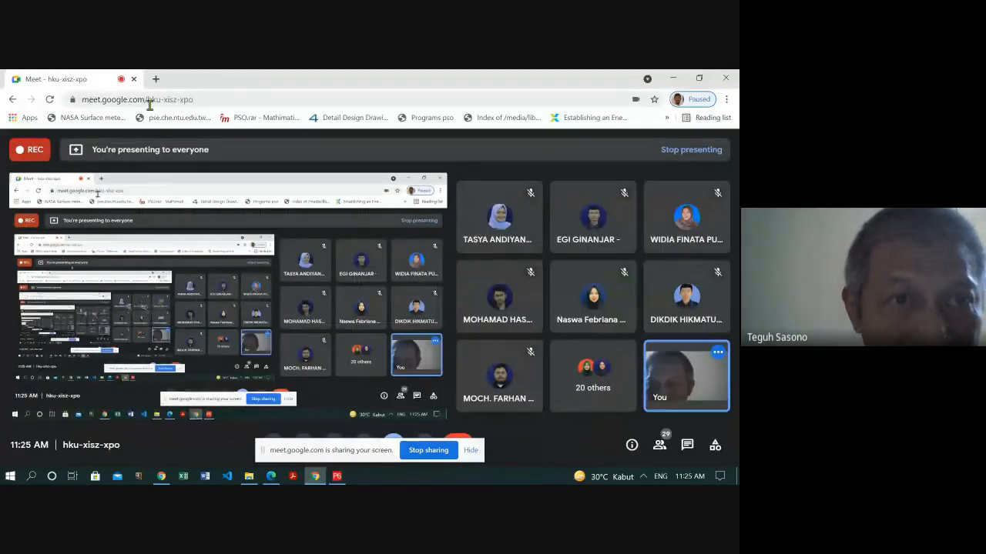
click(155, 80)
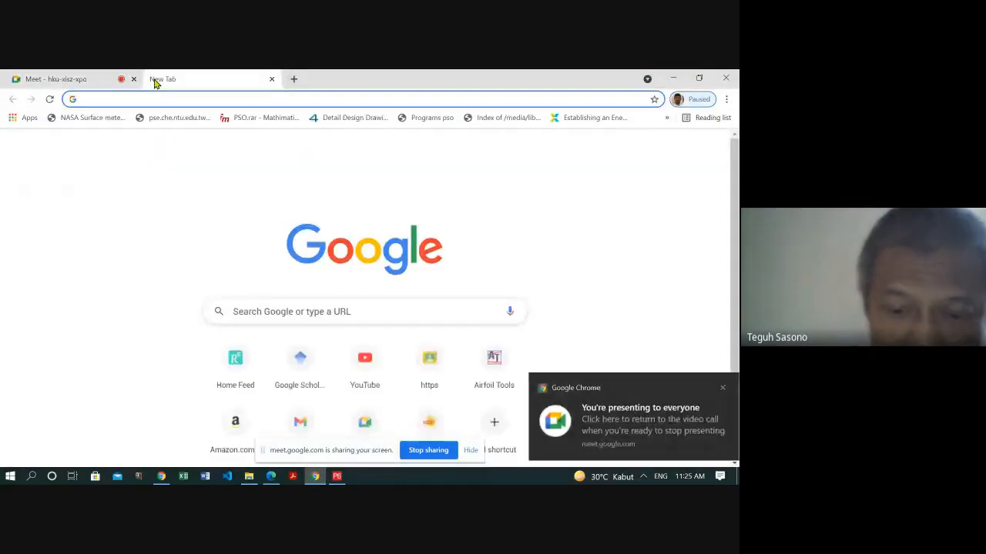
text(lib)
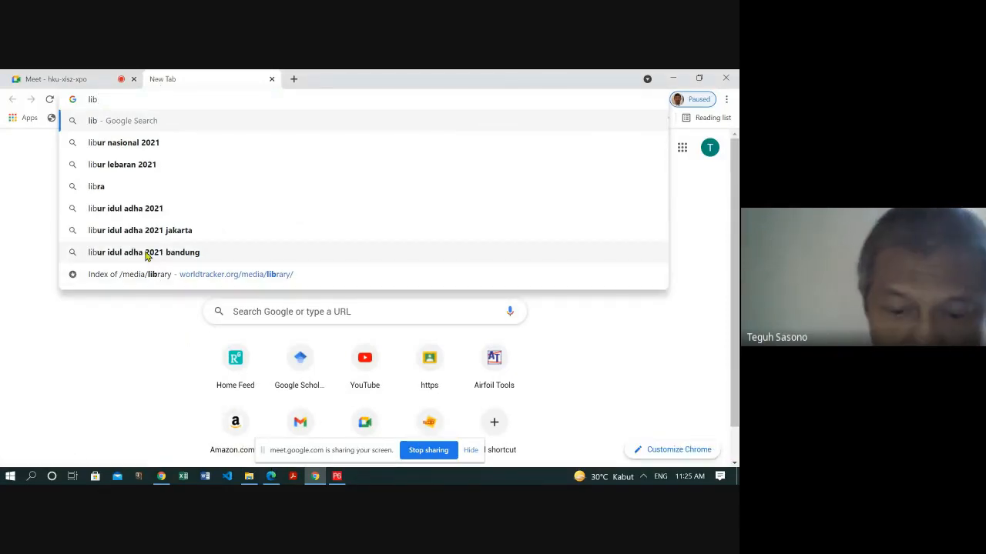
text(_ge)
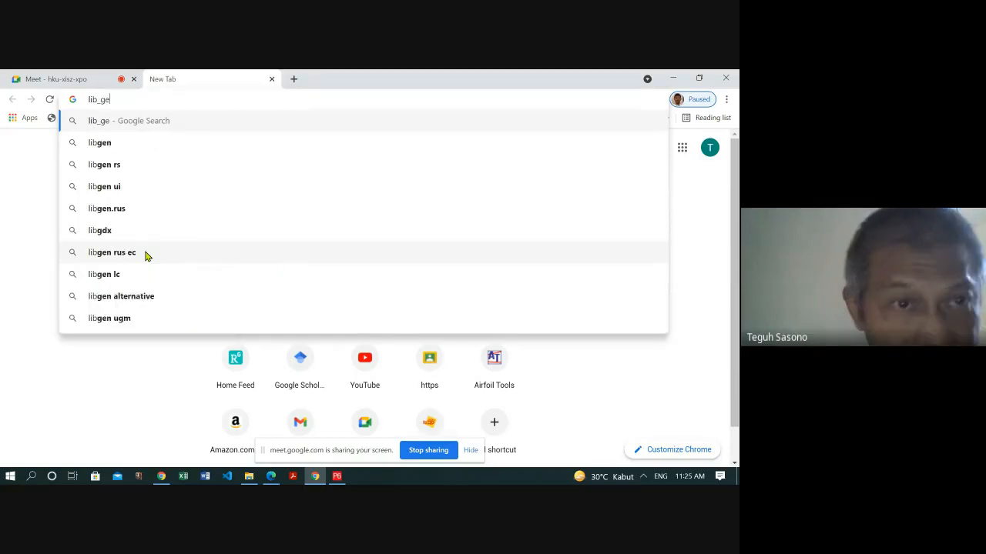
text(n.rs)
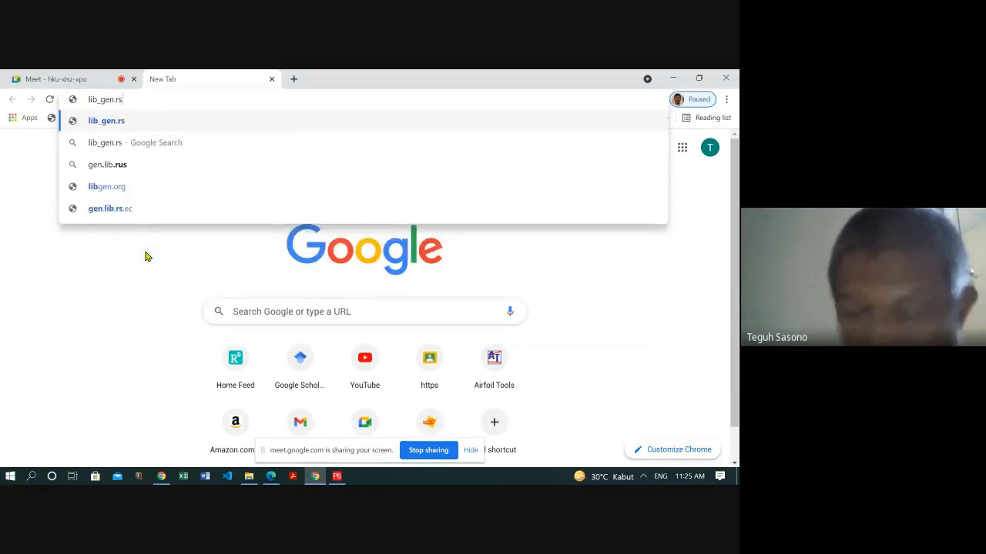
key(Return)
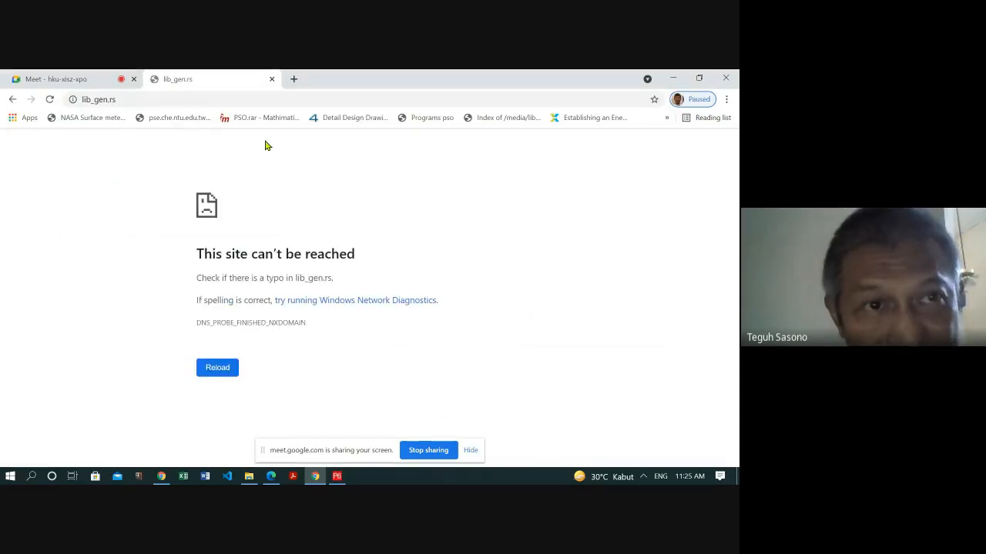
- Correct the web address to libgen.rs and load the Library Genesis site
click(96, 101)
click(95, 100)
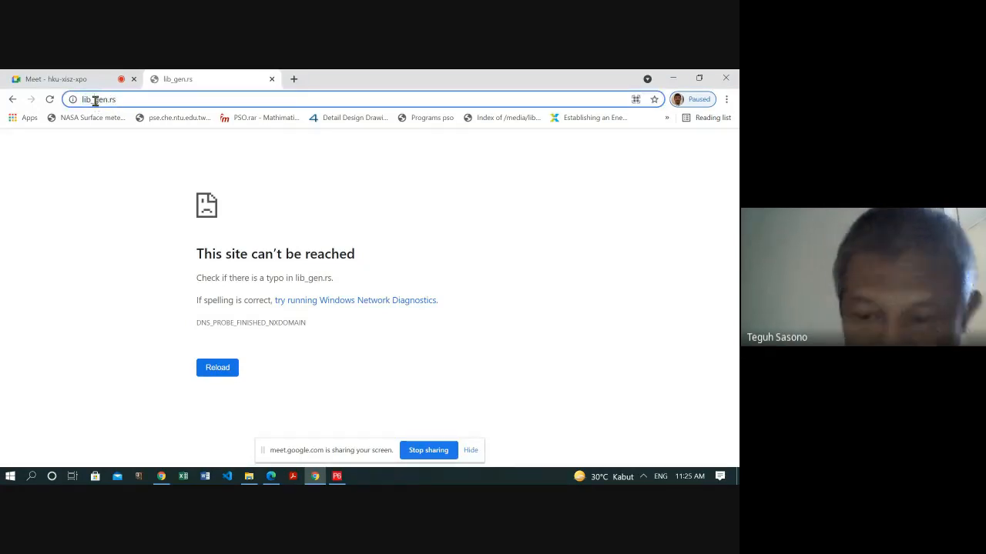
key(BackSpace)
key(Return)
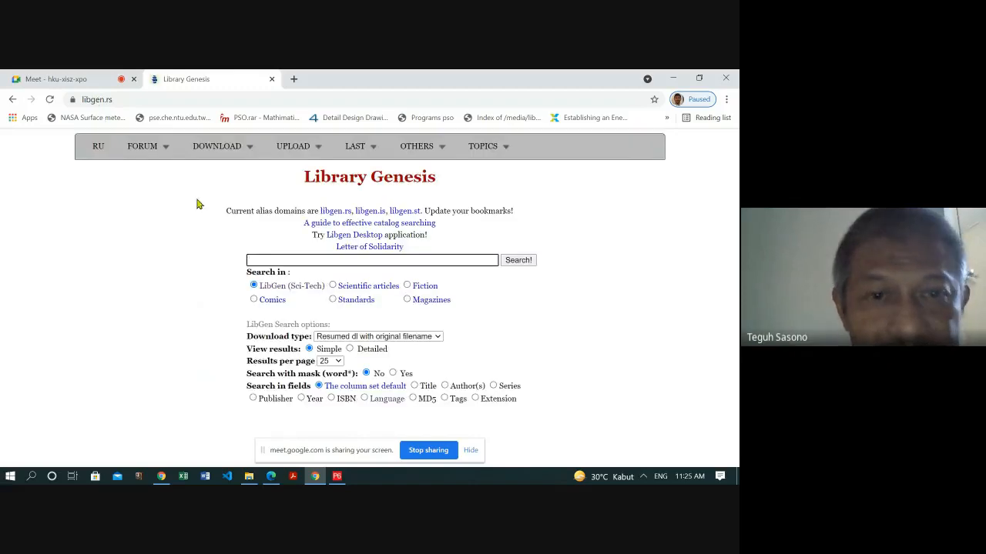
- Search Library Genesis for "pmbok" and show page 4 of the results
text(pmbok)
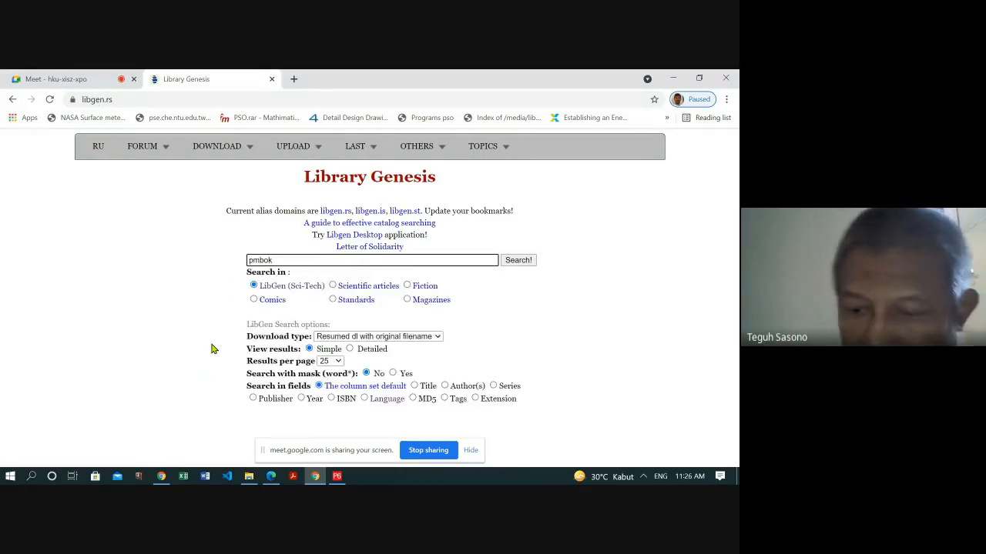
key(Return)
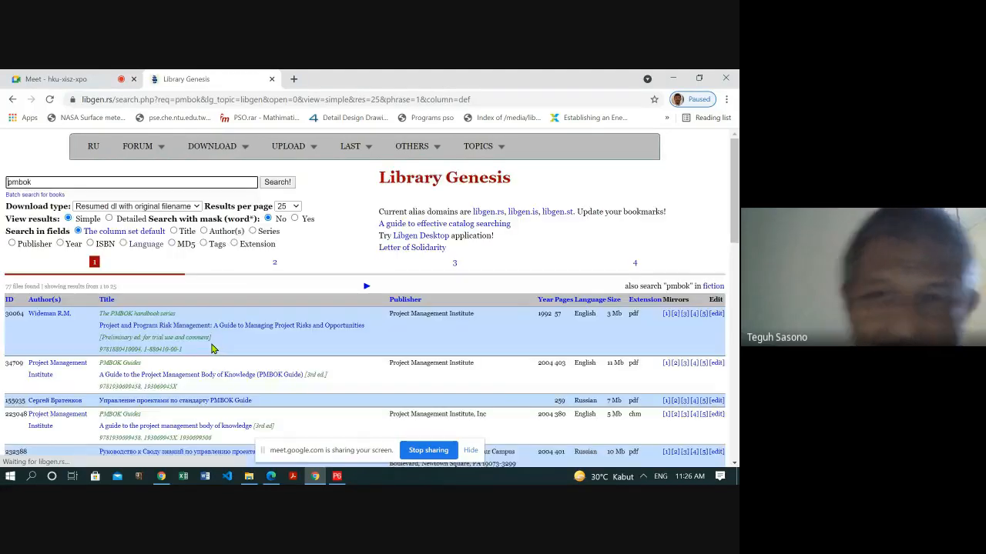
click(636, 265)
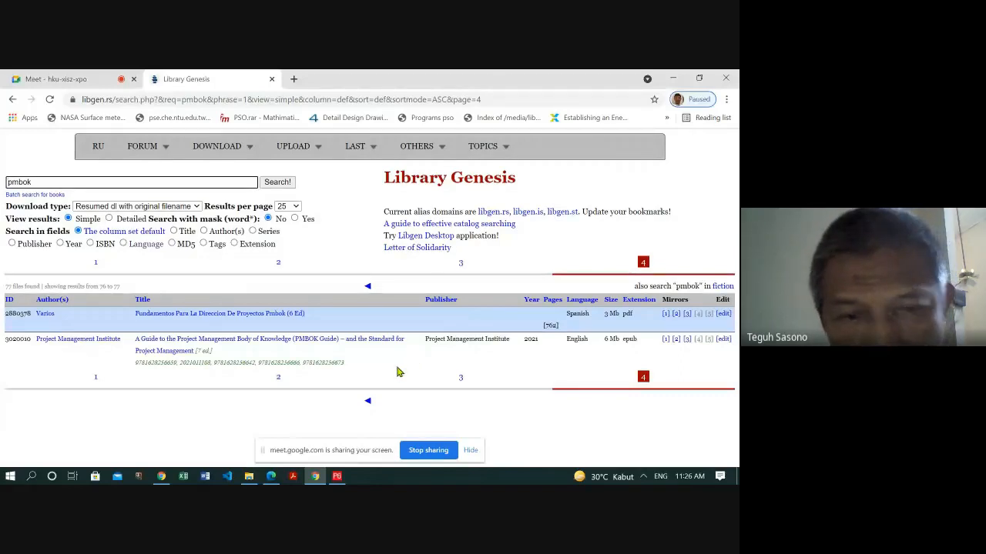
- Download the epub of the 2021 PMBOK Guide, seventh edition, and return to Primavera P6
click(287, 345)
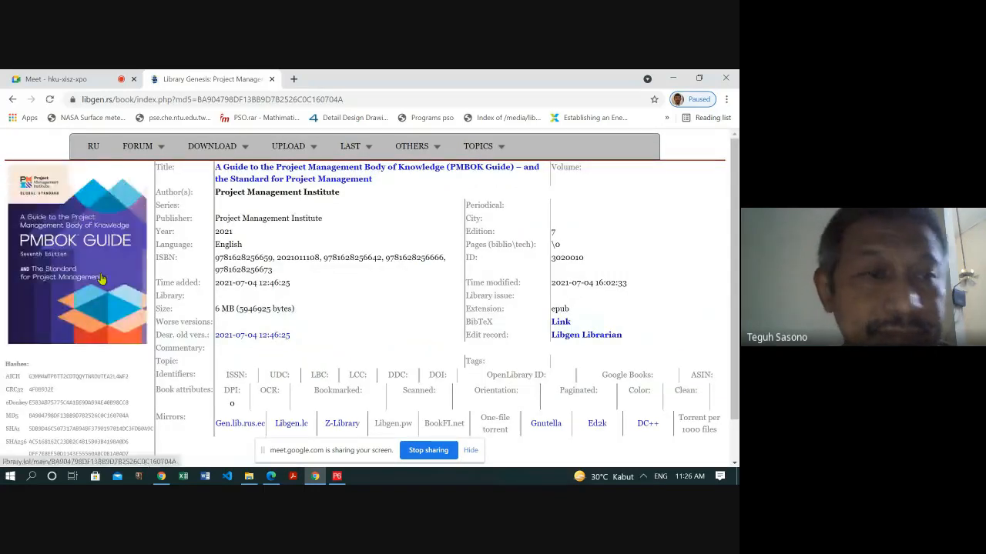
click(100, 276)
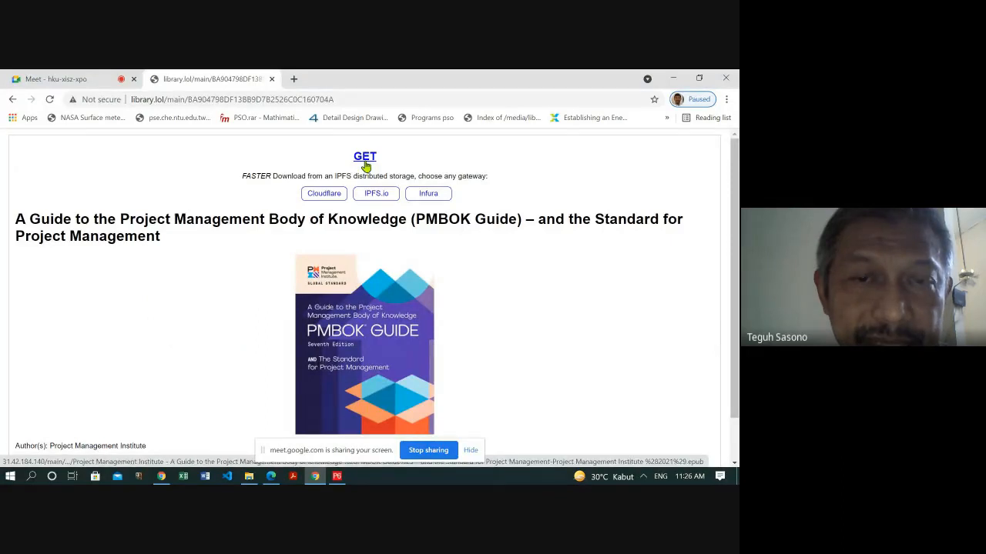
click(365, 157)
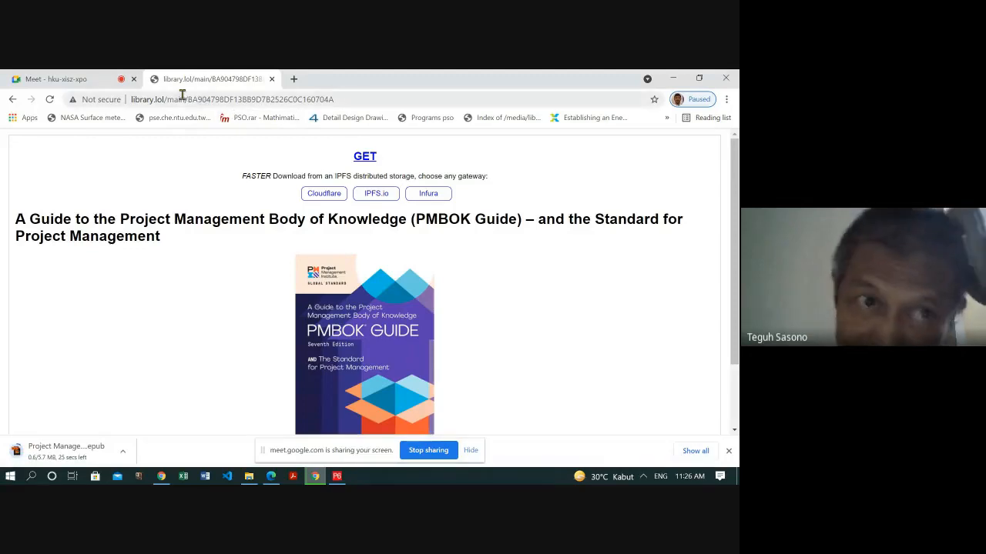
click(672, 79)
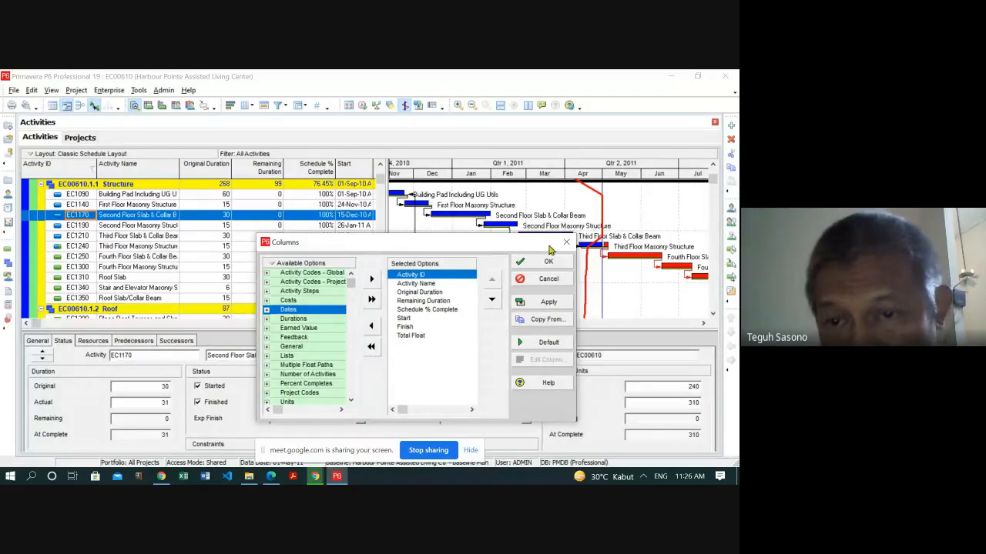
- Cancel the column settings and review the successors and general details of activity EC1170
click(548, 280)
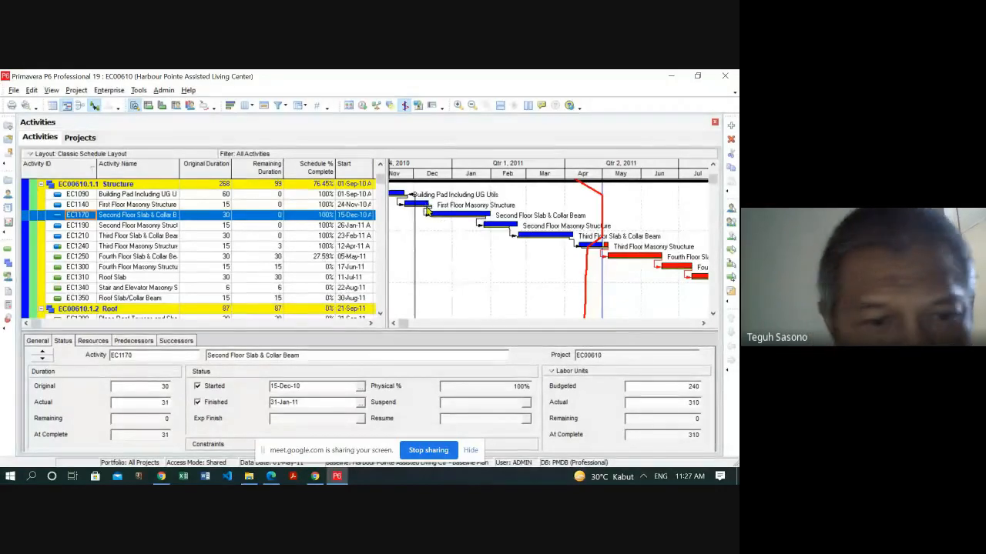
click(167, 344)
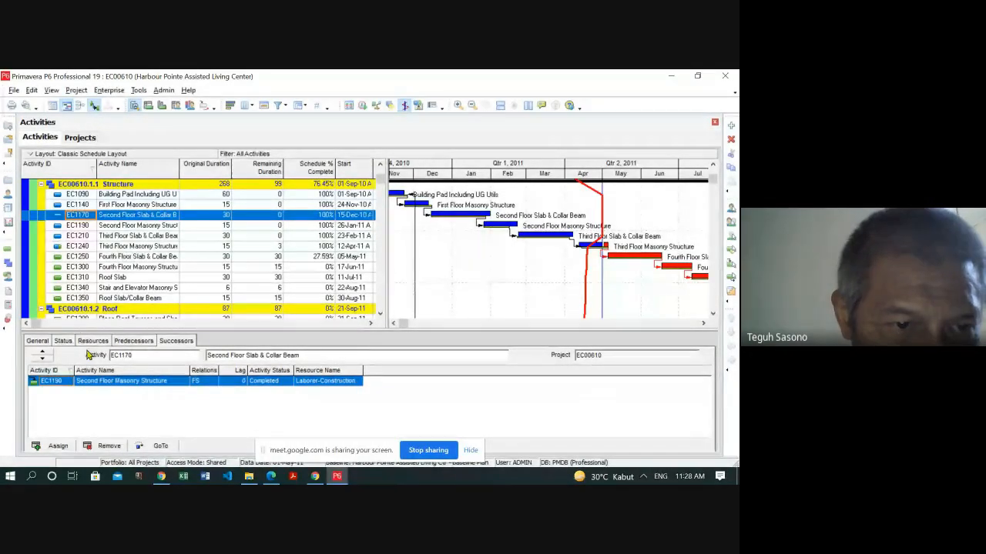
click(43, 341)
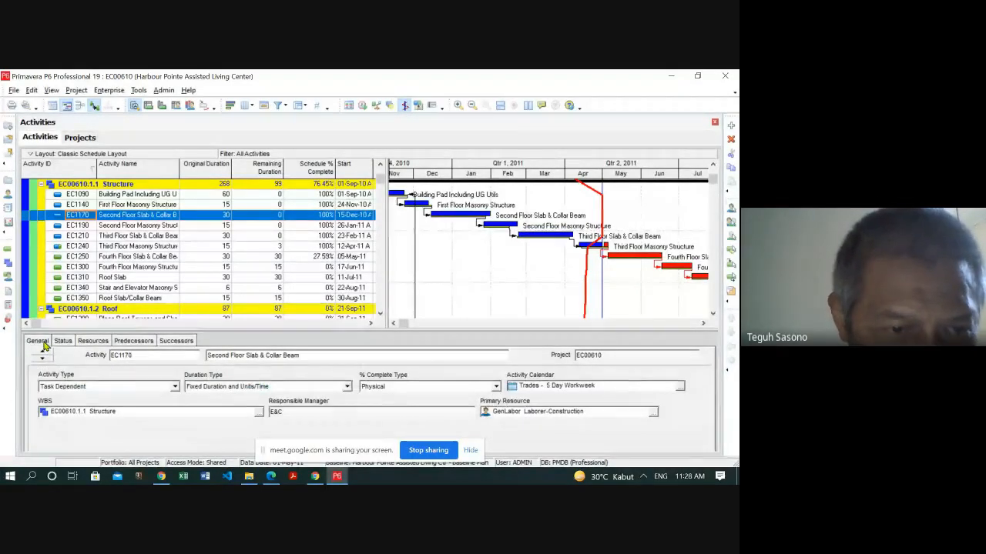
click(174, 341)
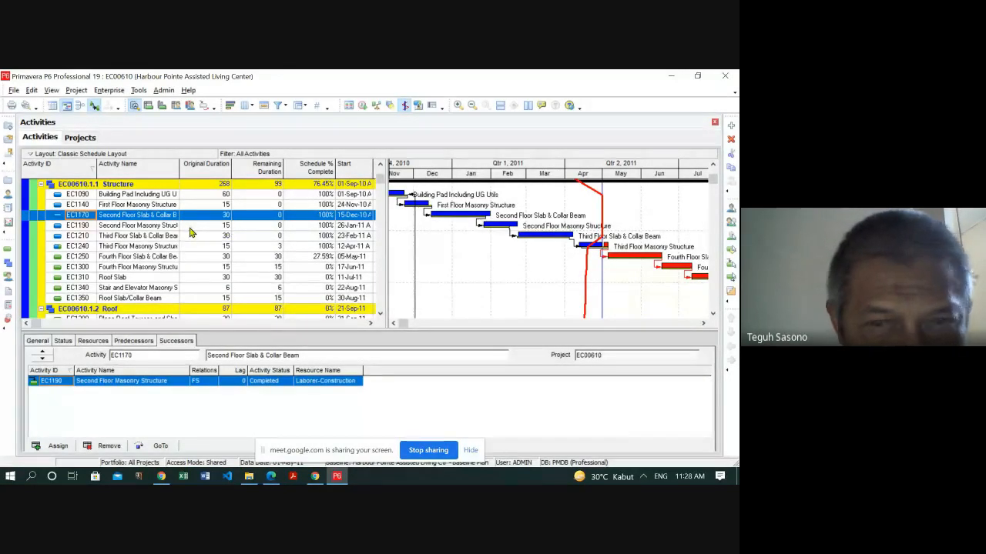
- Review the successor of activity EC1190, Second Floor Masonry Structure, and reselect activity EC1170
click(165, 230)
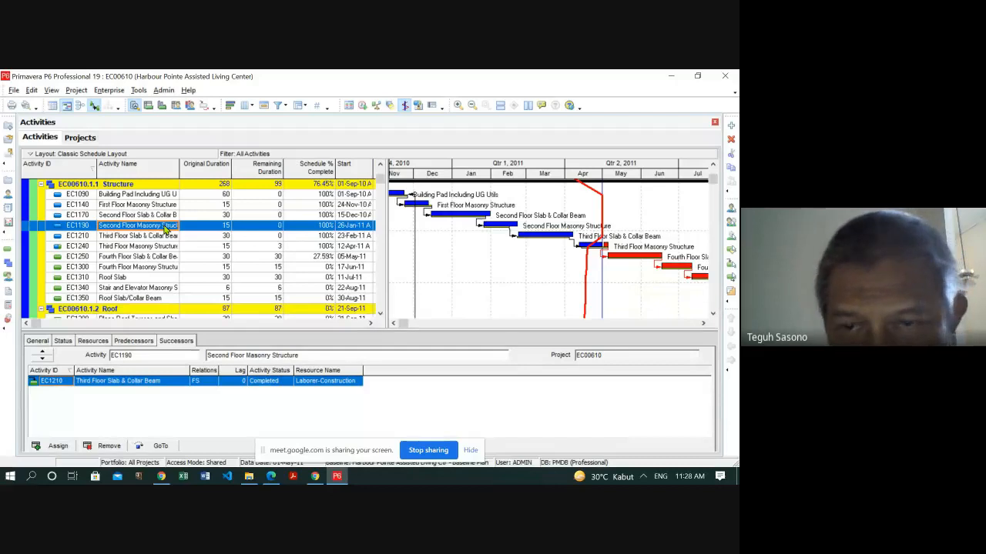
click(165, 228)
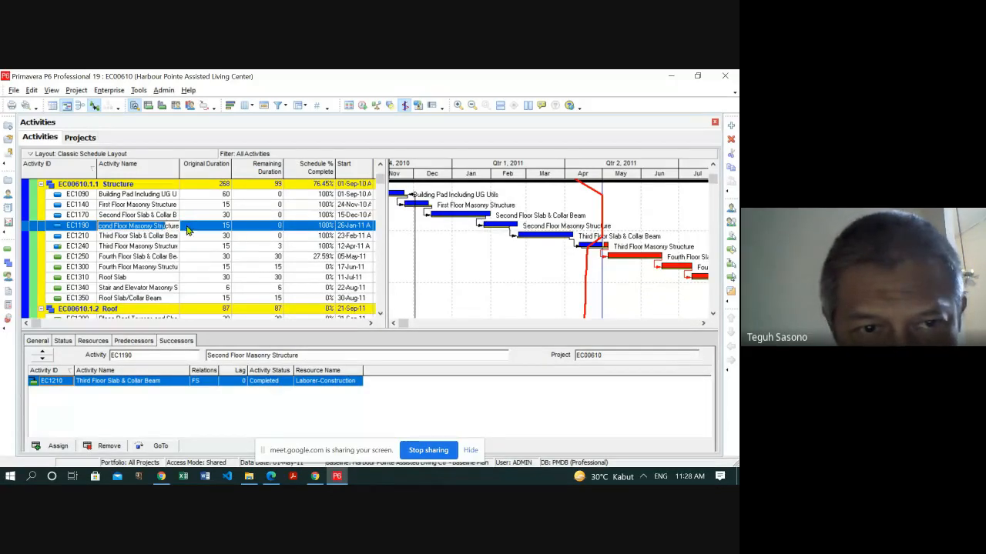
click(199, 231)
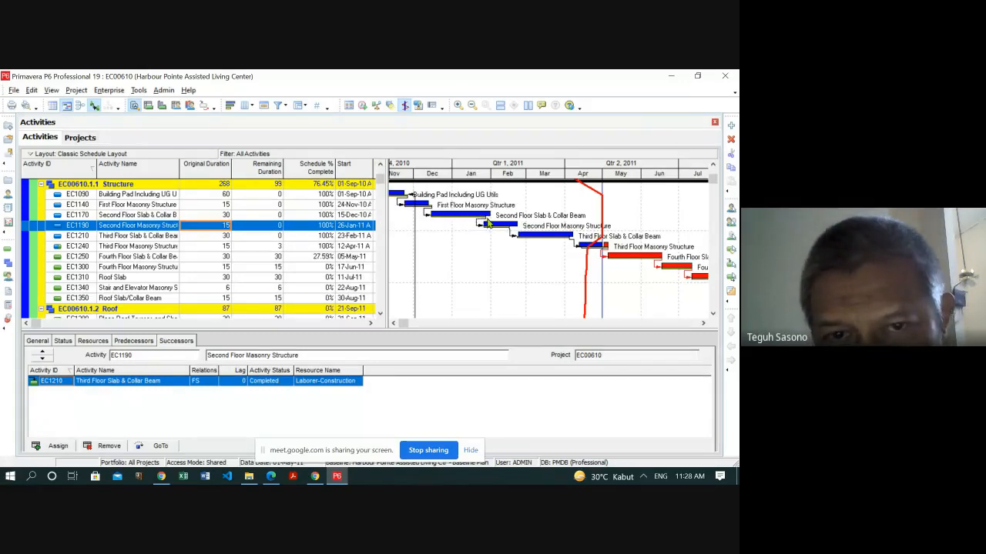
click(331, 216)
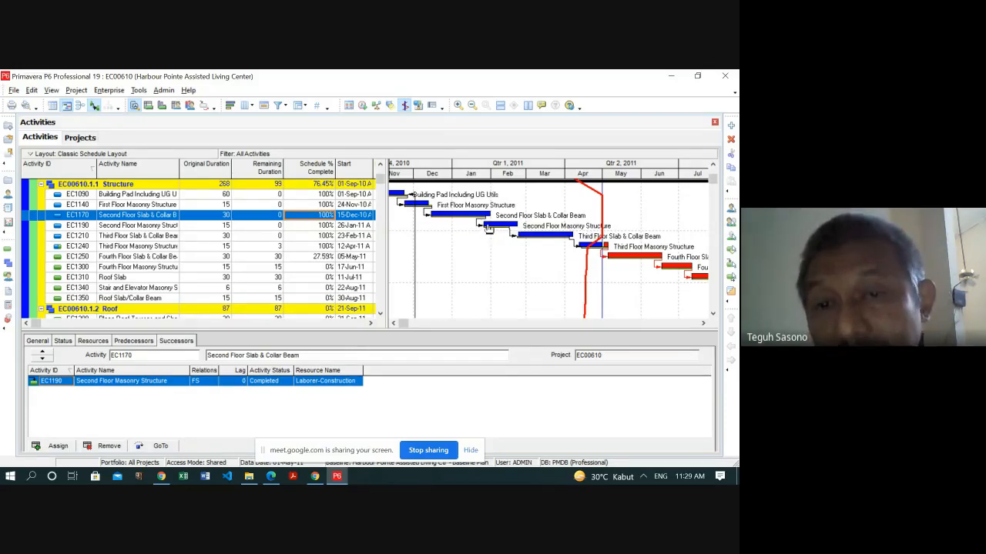
- Examine the Building 1 Structure activities with their Gantt bars and show the general details of activity EC1170
scroll(457, 243, up, 2)
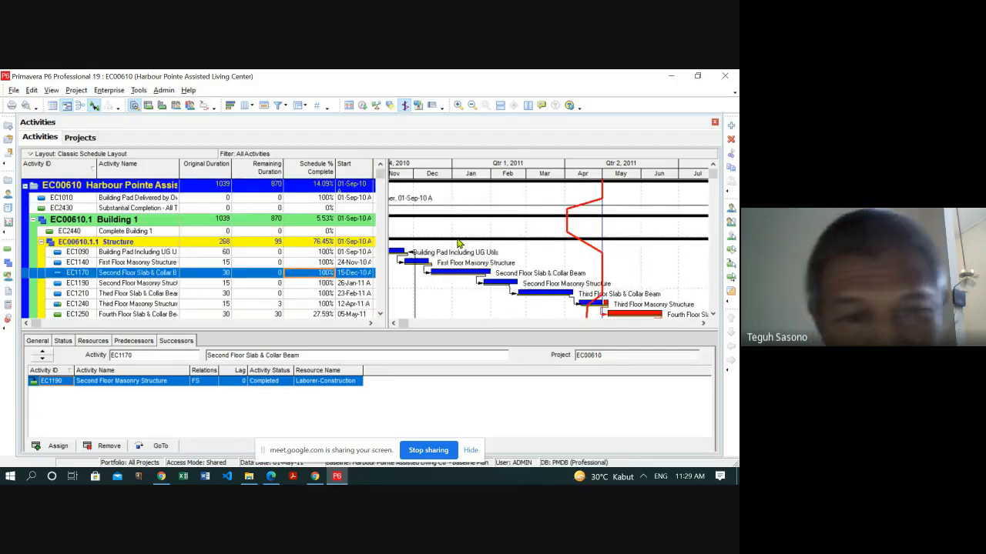
scroll(451, 287, down, 3)
scroll(451, 287, up, 3)
scroll(451, 287, down, 3)
scroll(451, 288, up, 3)
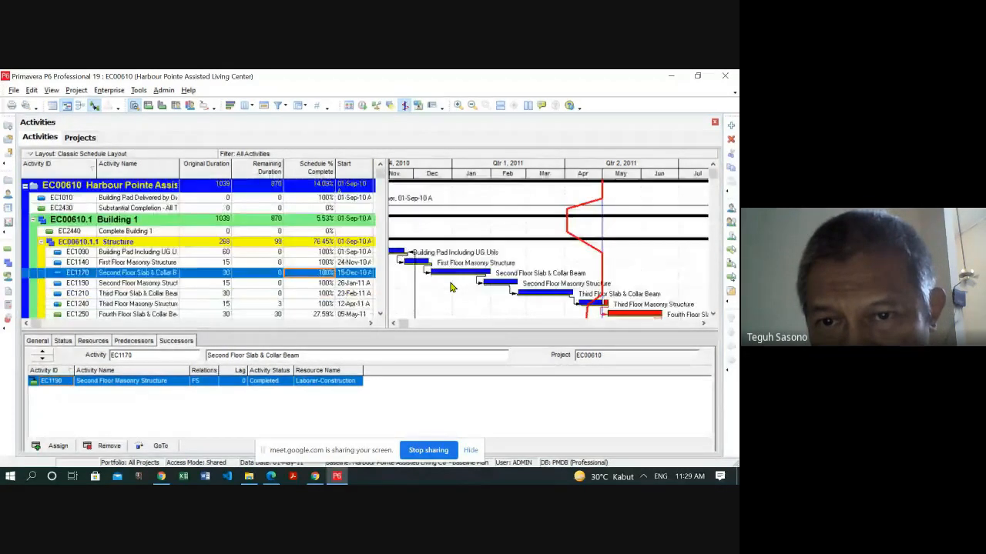
scroll(451, 283, down, 1)
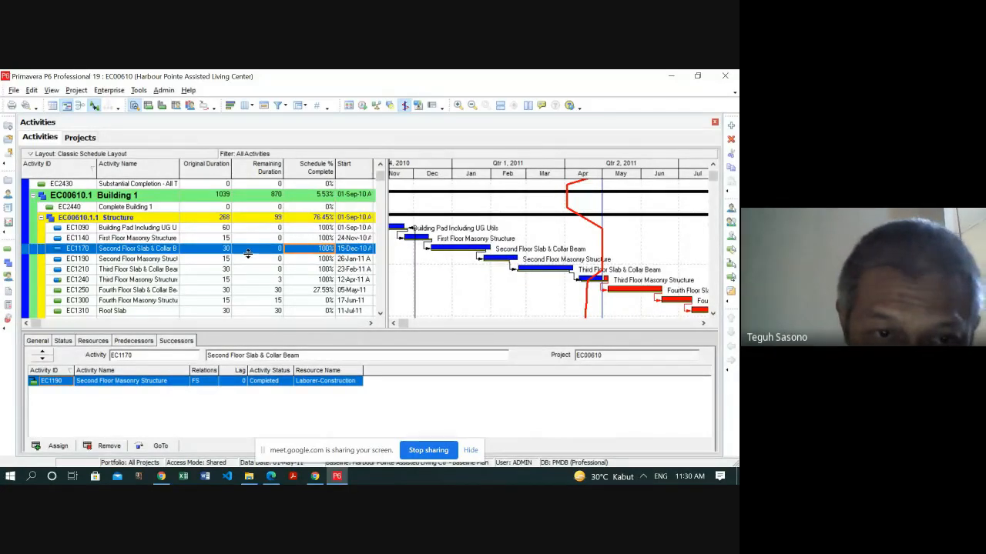
click(125, 250)
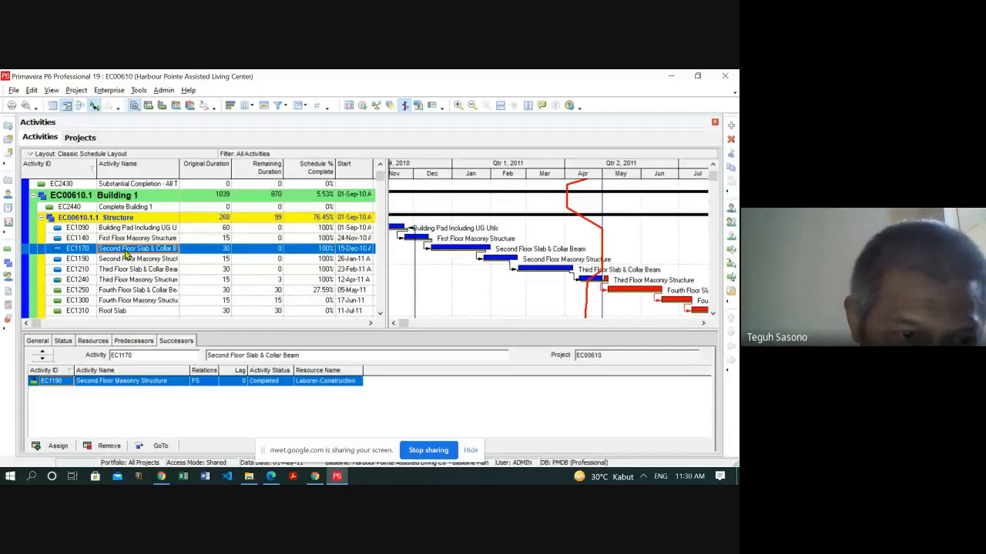
click(37, 341)
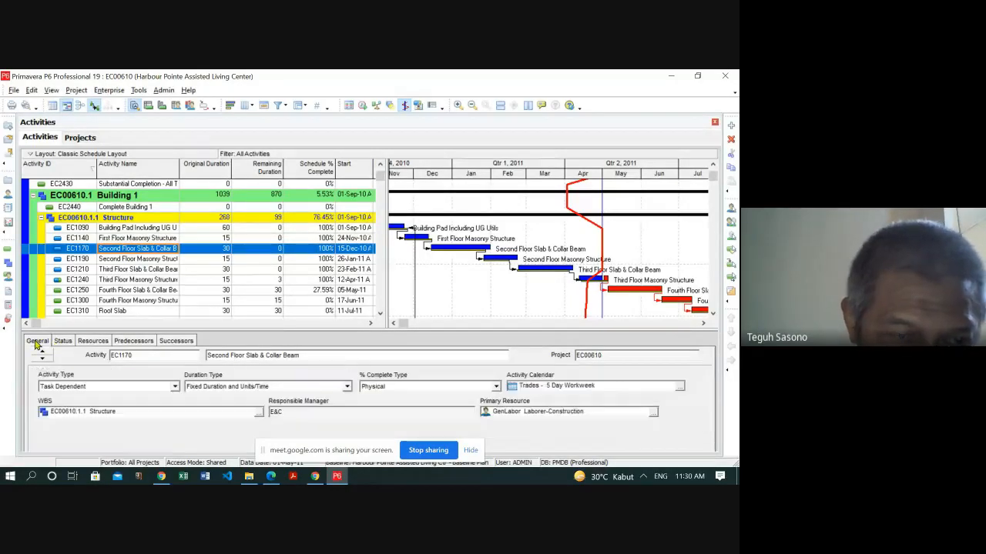
- Check the status of activity EC1170, and trace its logic through EC1190 and EC1210 to EC1240, Third Floor Masonry Structure
click(62, 342)
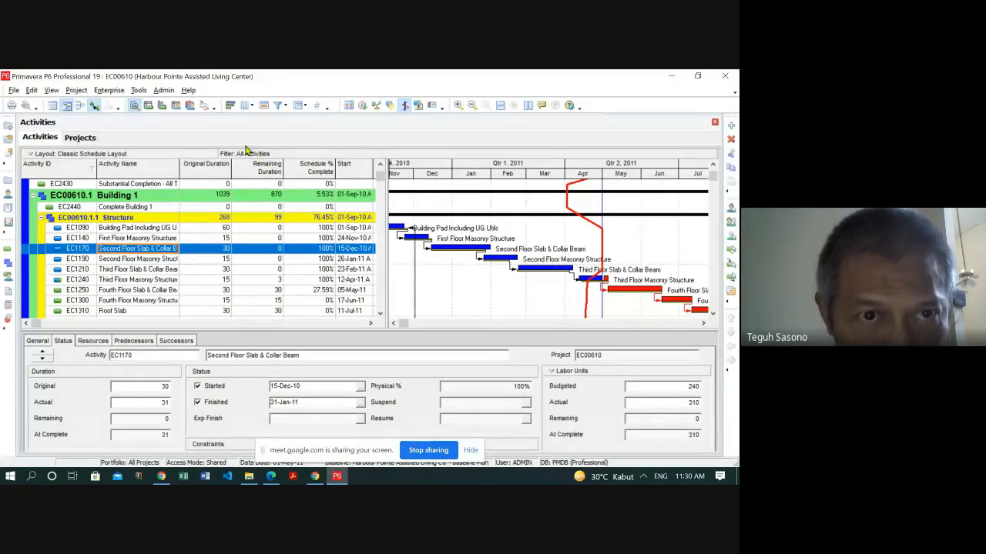
click(204, 107)
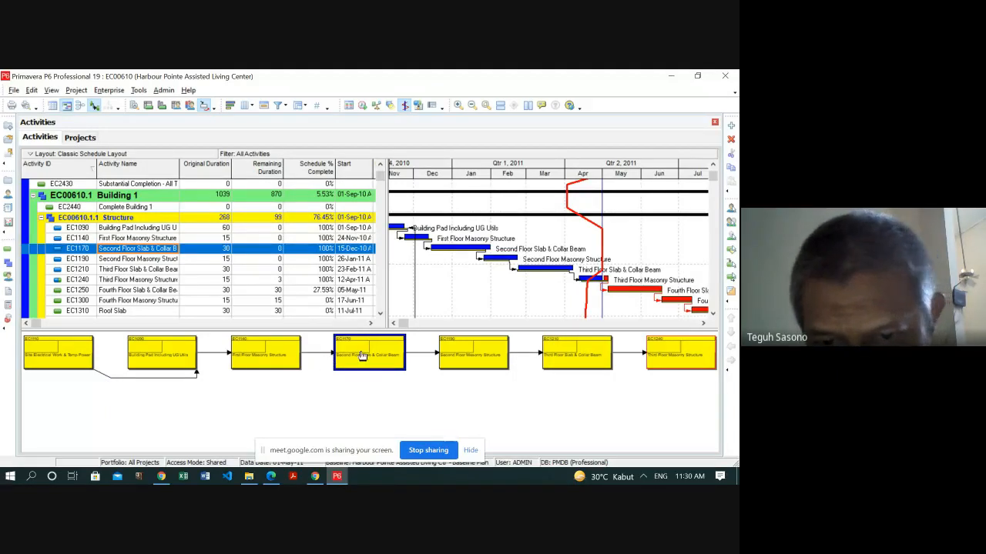
click(465, 355)
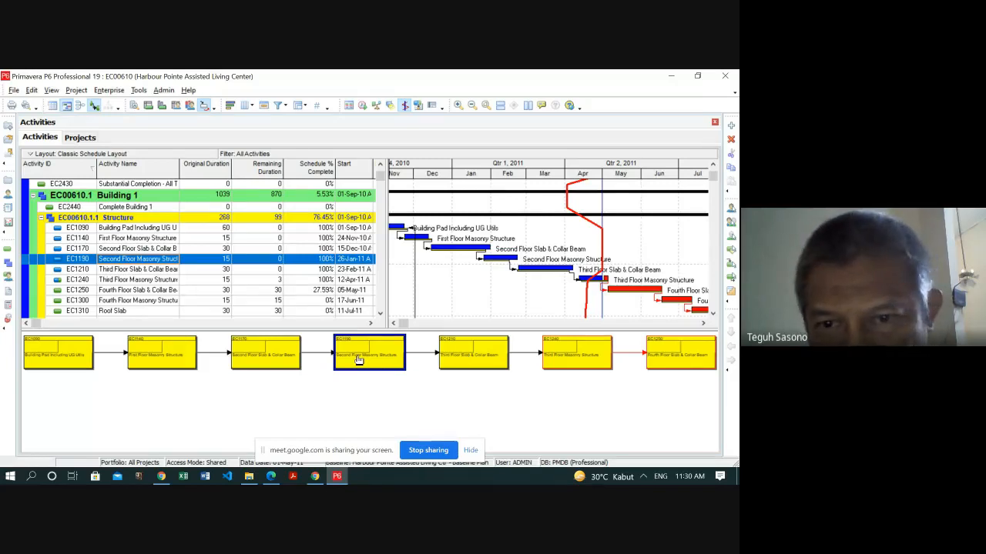
click(477, 351)
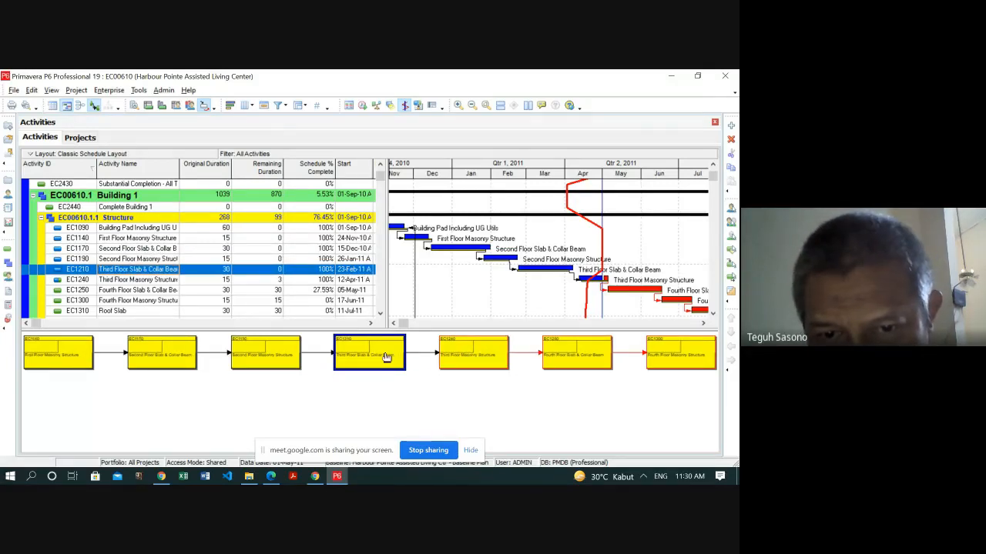
click(471, 352)
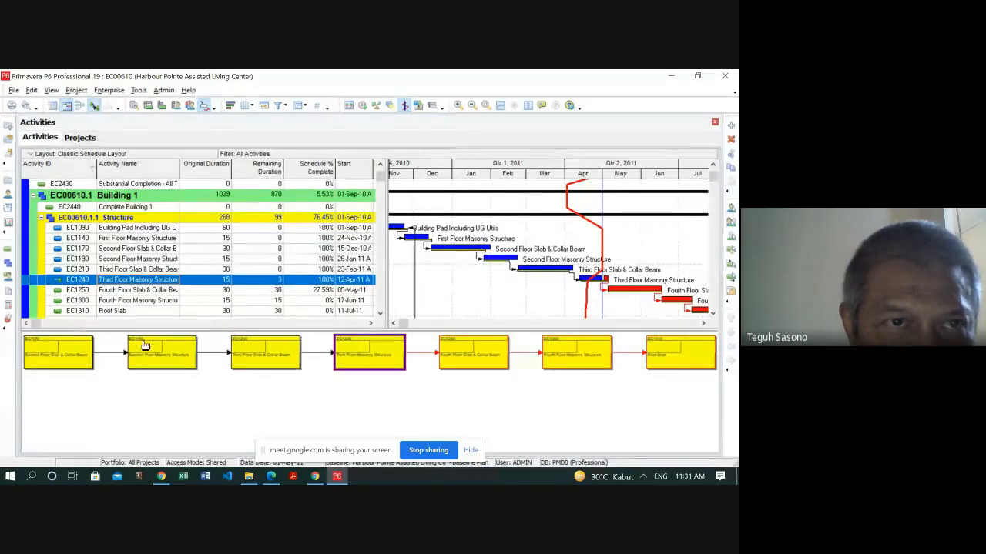
- Return from the trace logic to the activity details and examine the original, actual and remaining durations of EC1240
right_click(153, 384)
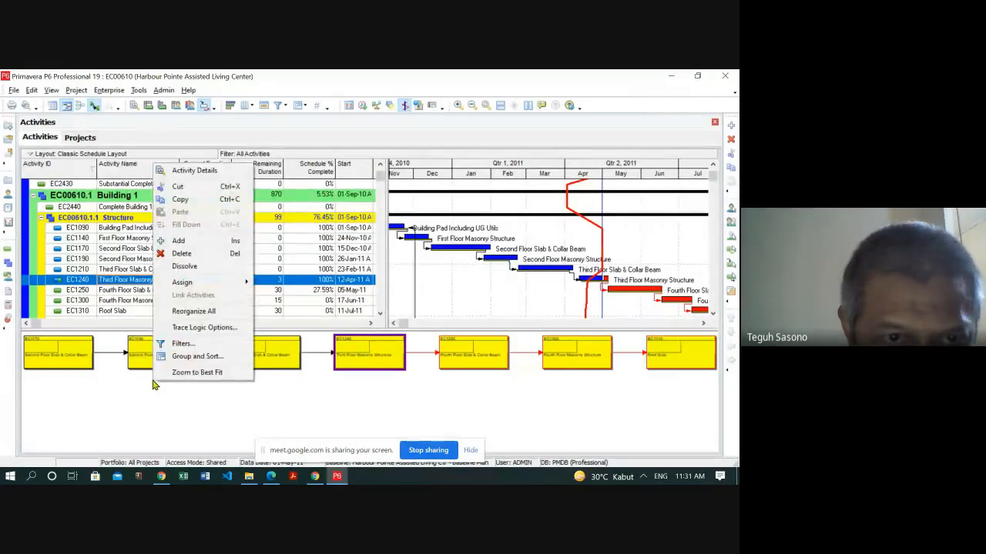
click(205, 161)
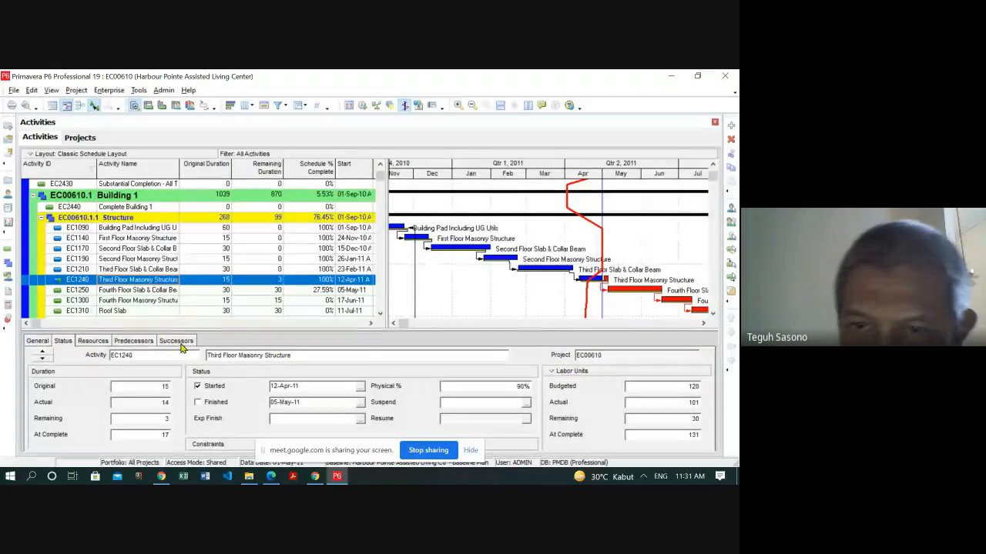
click(159, 385)
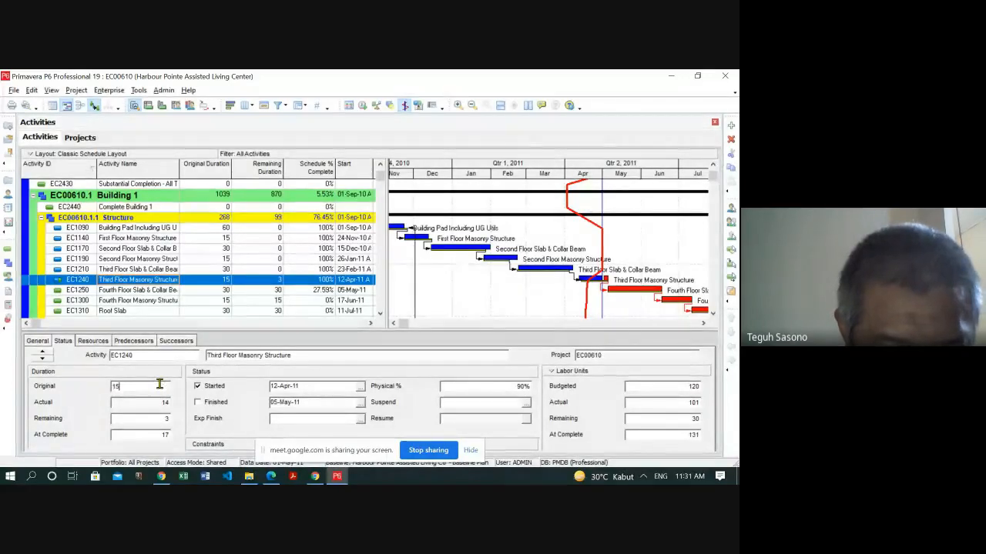
click(159, 403)
click(155, 421)
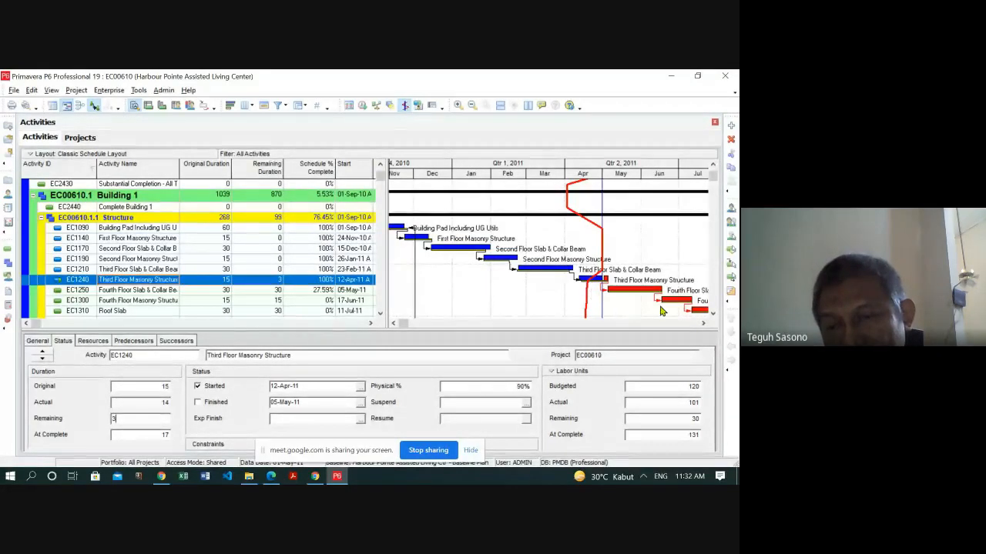
- Examine the Gantt bars of the Building 1 Structure activities before and after the data date, including those following EC1240
click(703, 324)
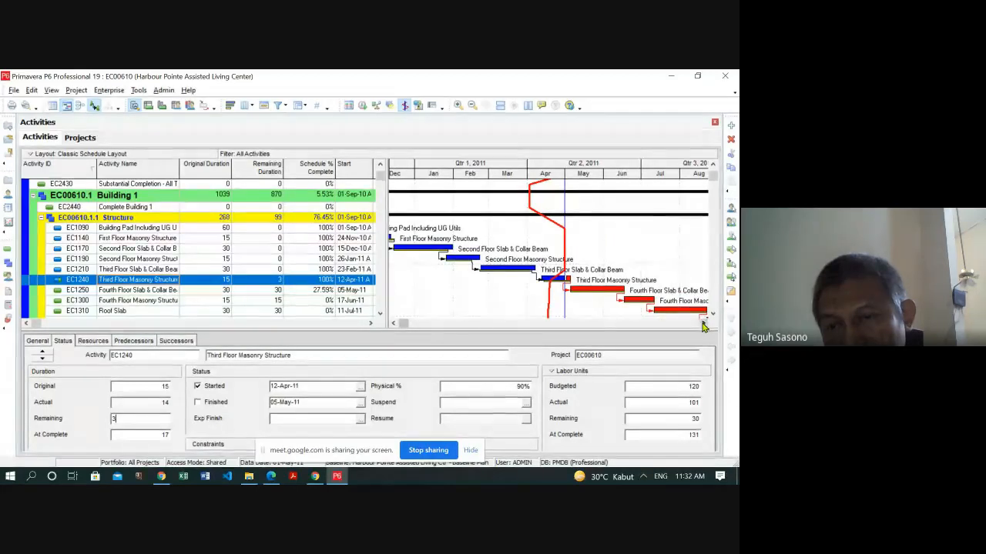
click(702, 324)
click(702, 324)
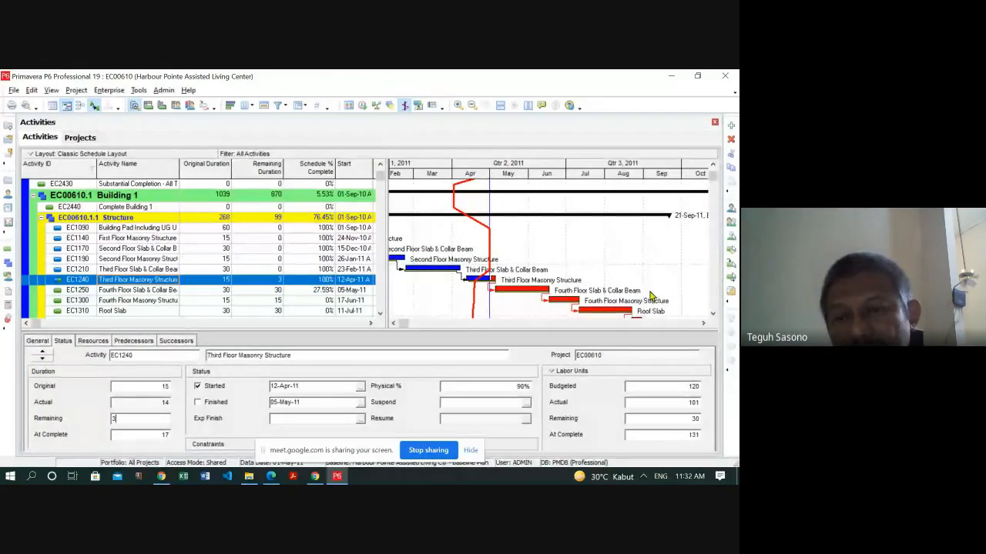
click(712, 314)
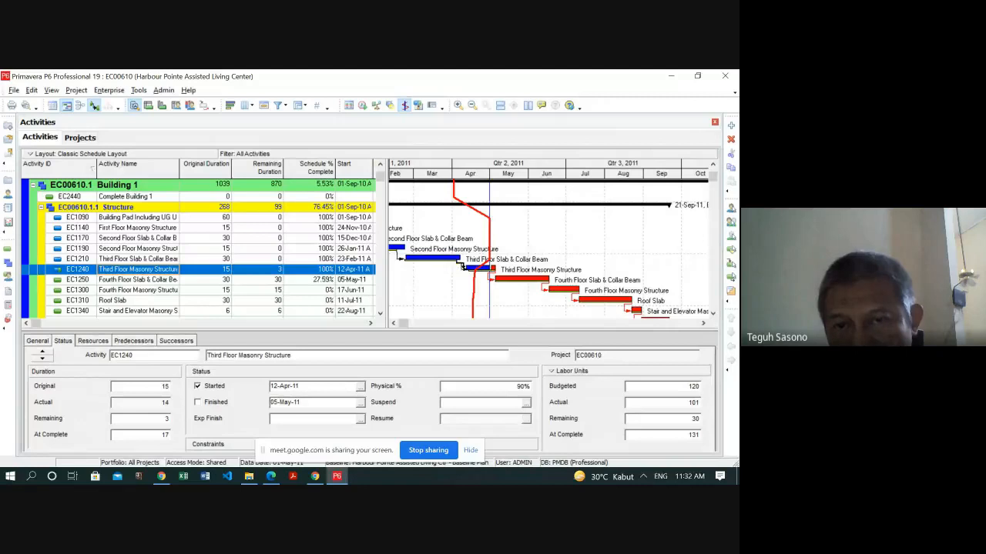
click(394, 324)
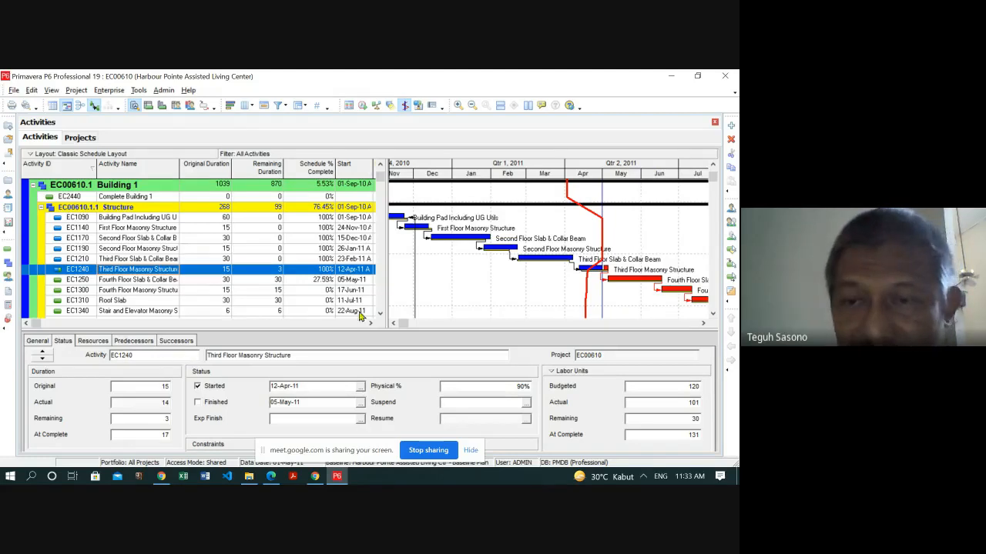
click(702, 324)
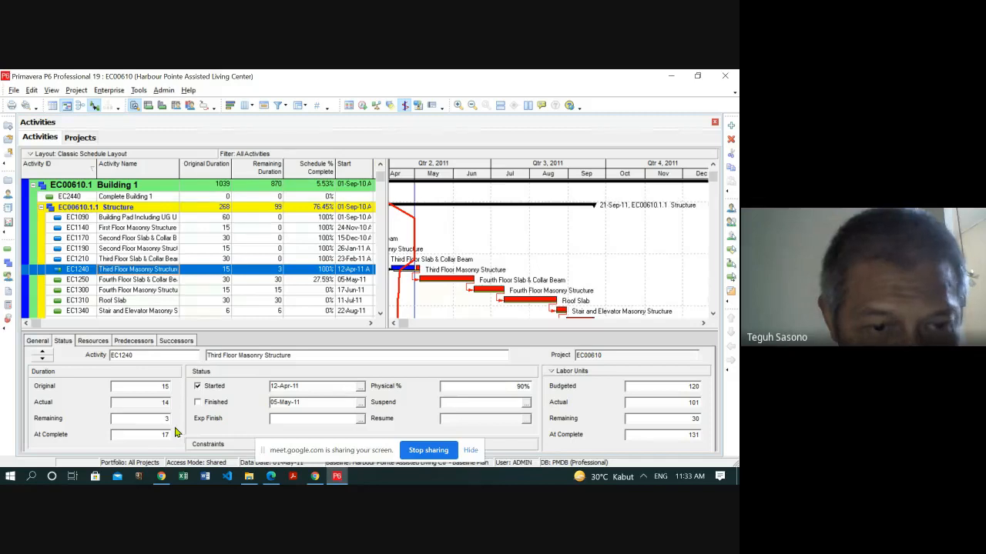
- Review the resource assignment and the successor of activity EC1240, ending on its resources
click(98, 343)
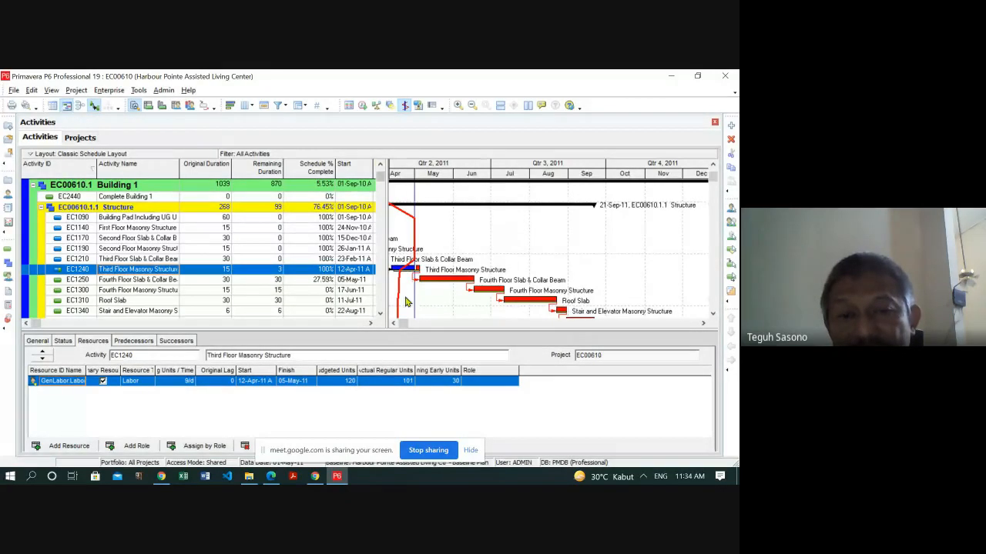
click(393, 324)
click(394, 325)
click(393, 324)
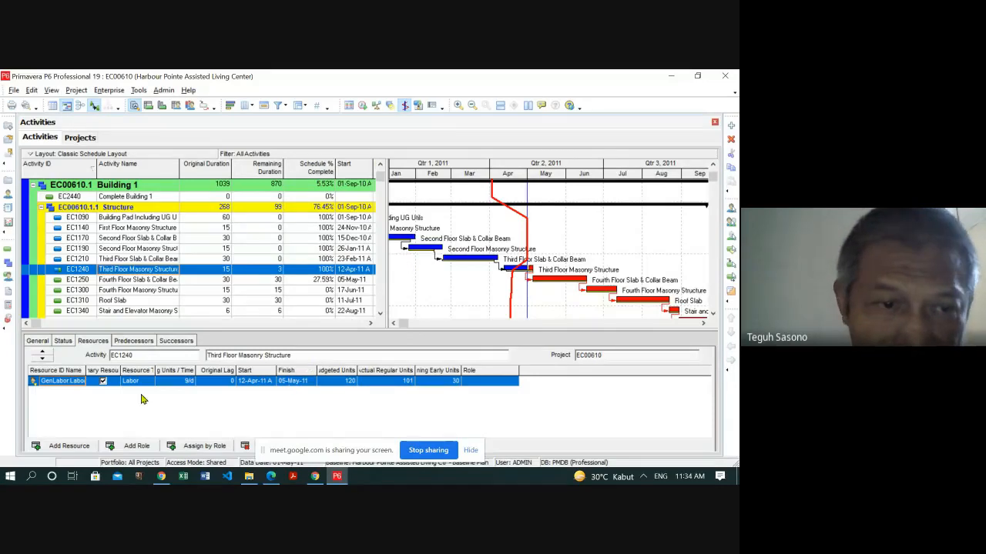
click(174, 341)
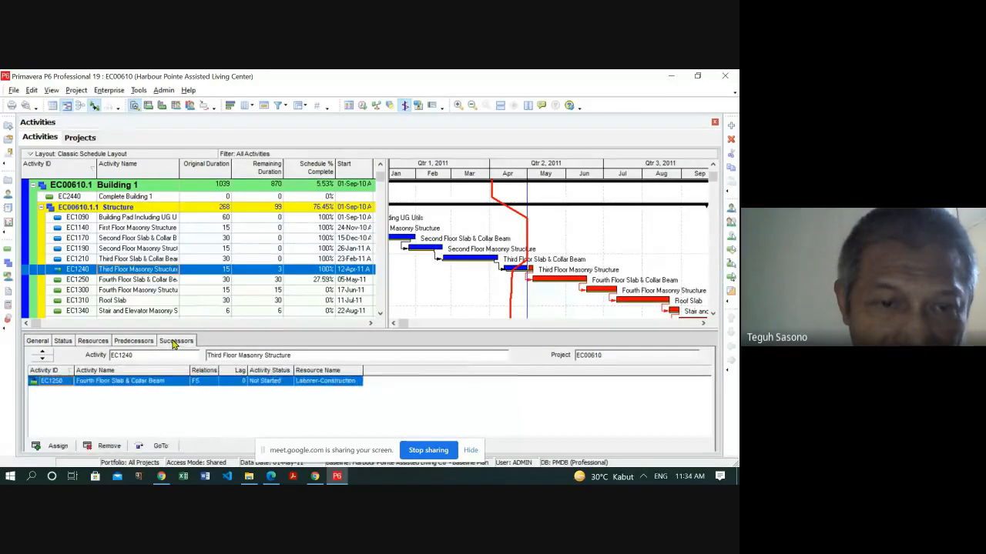
click(94, 343)
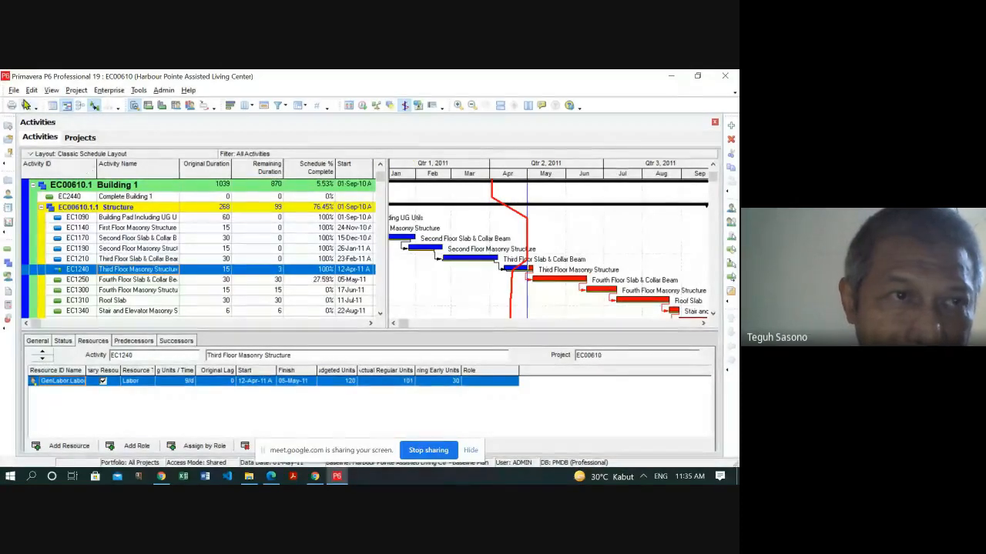
- Review the project export formats without exporting, and check the resource assignment of activity EC1250 before reselecting EC1240
click(14, 91)
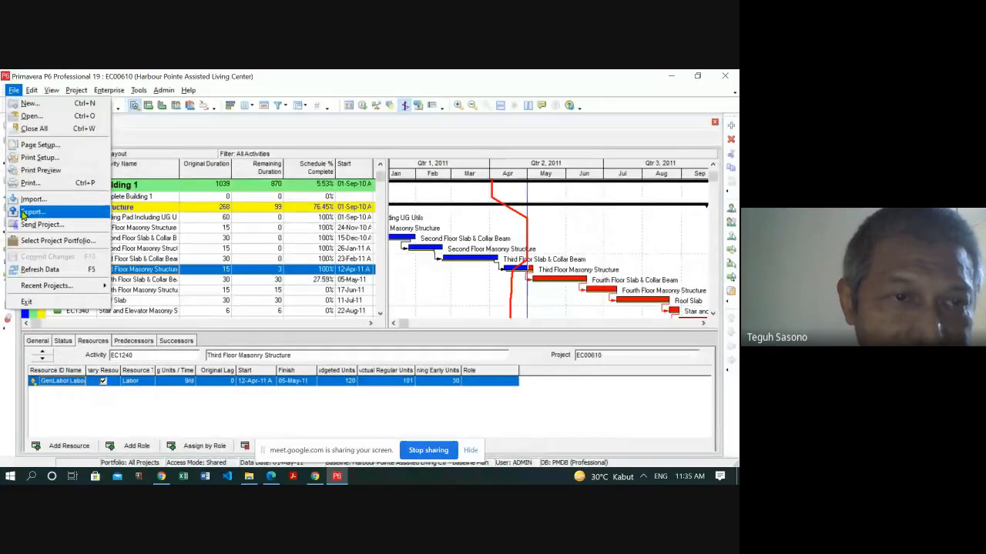
click(23, 214)
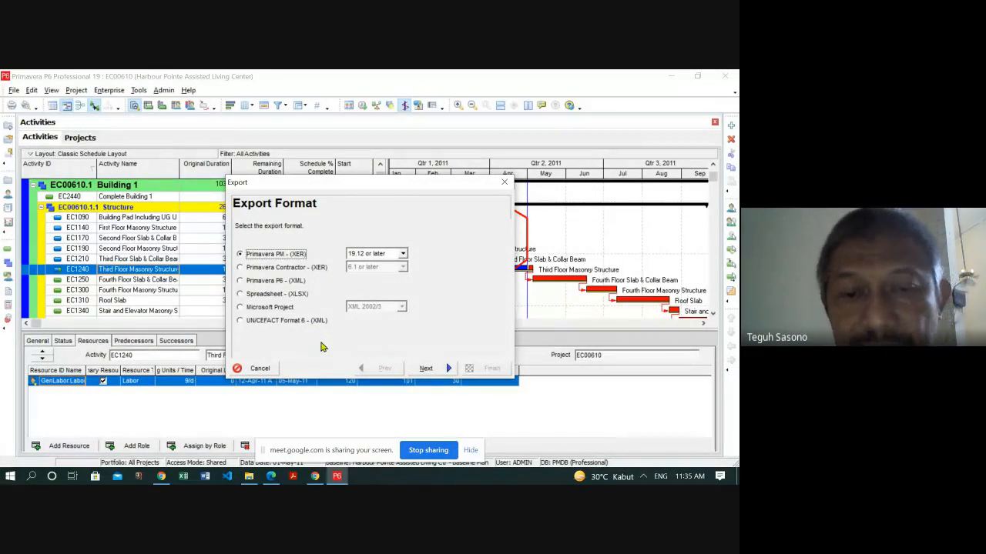
click(259, 369)
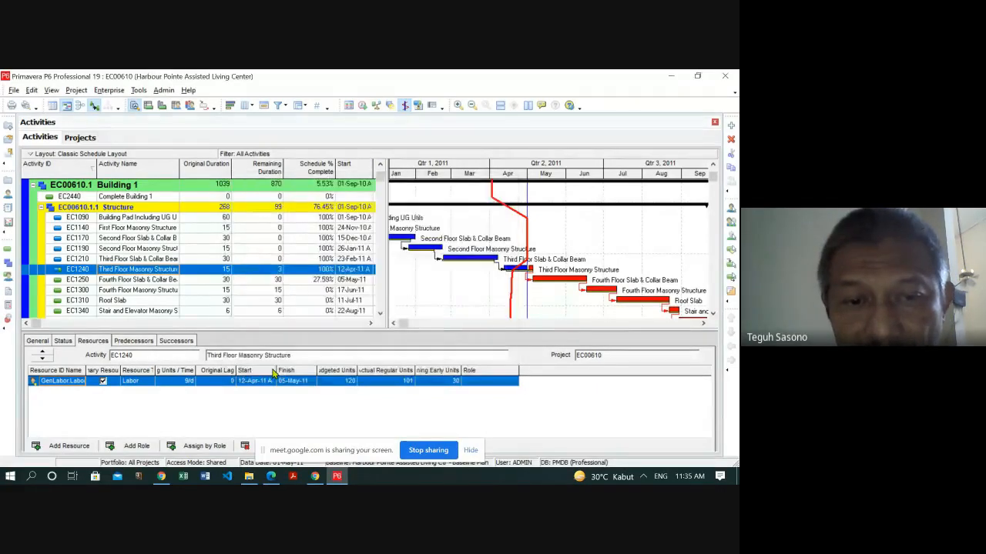
click(202, 279)
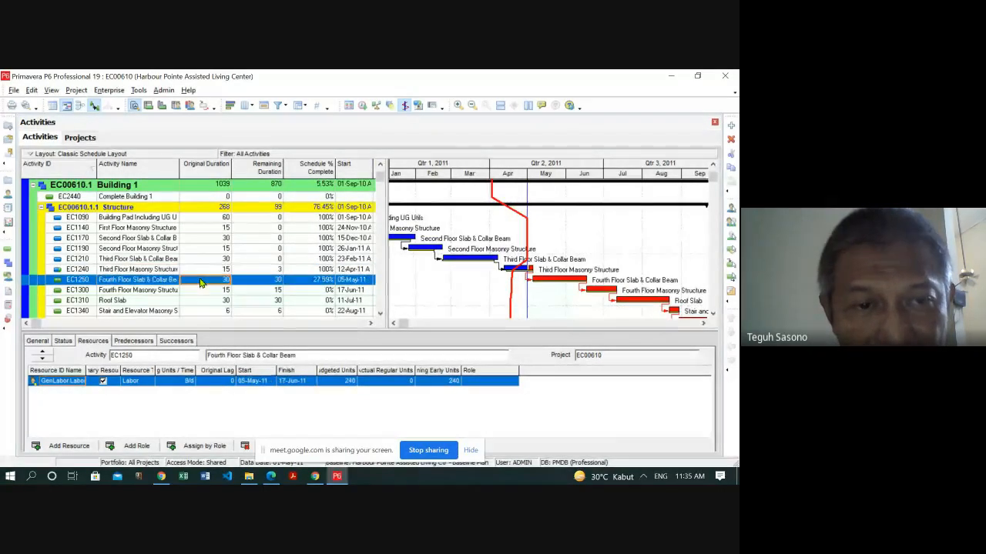
click(153, 272)
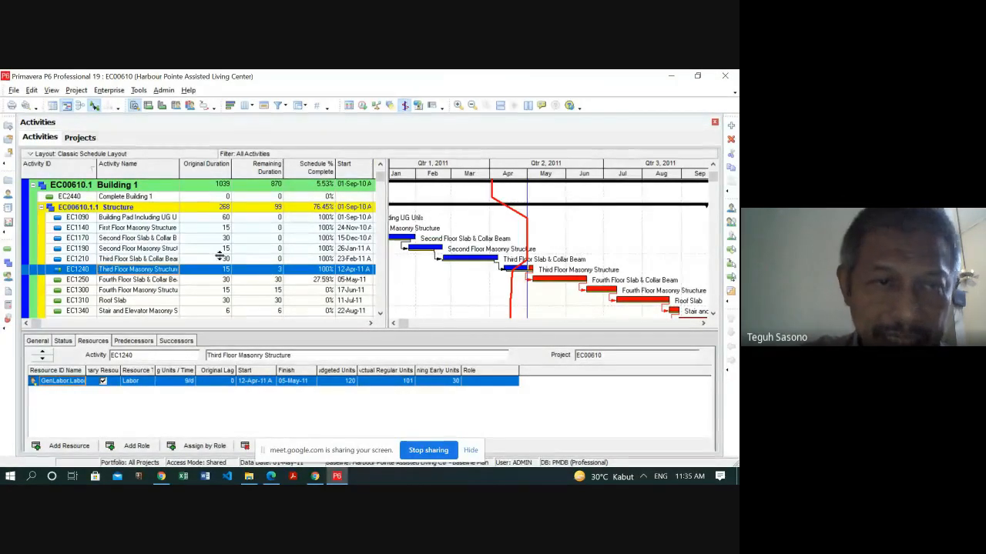
- Open project NRG00820, Johnstown - Routine Maintenance Work, from the Energy Services group of the project list
click(79, 138)
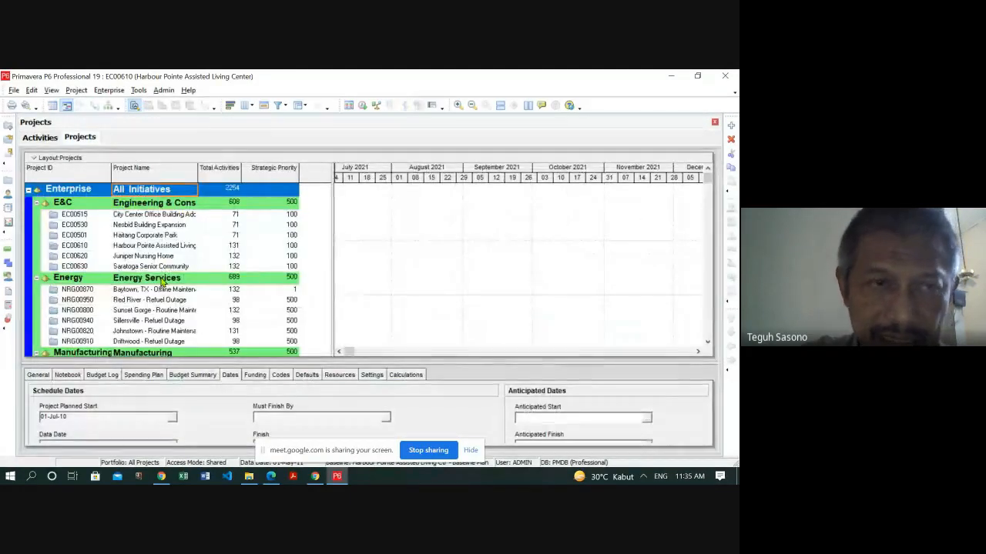
click(40, 137)
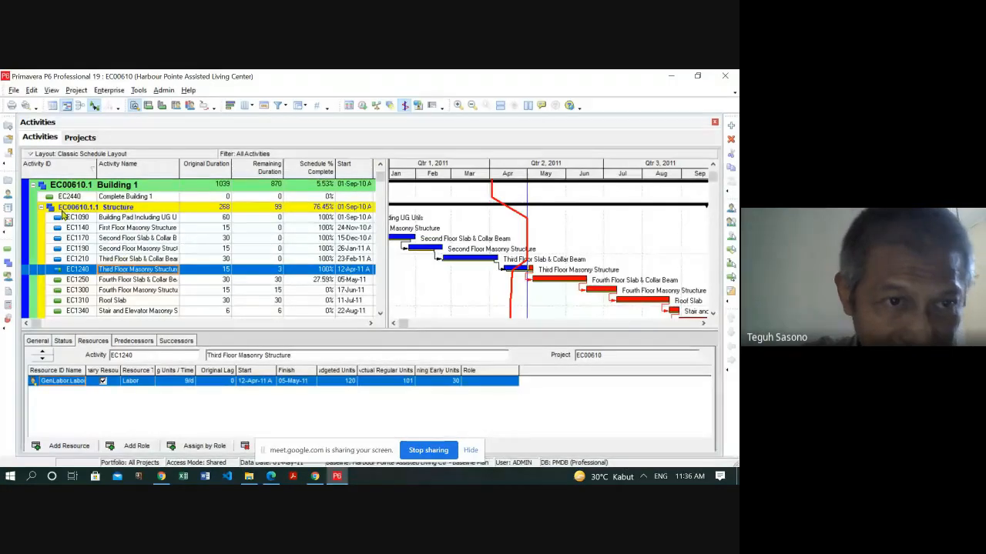
click(79, 138)
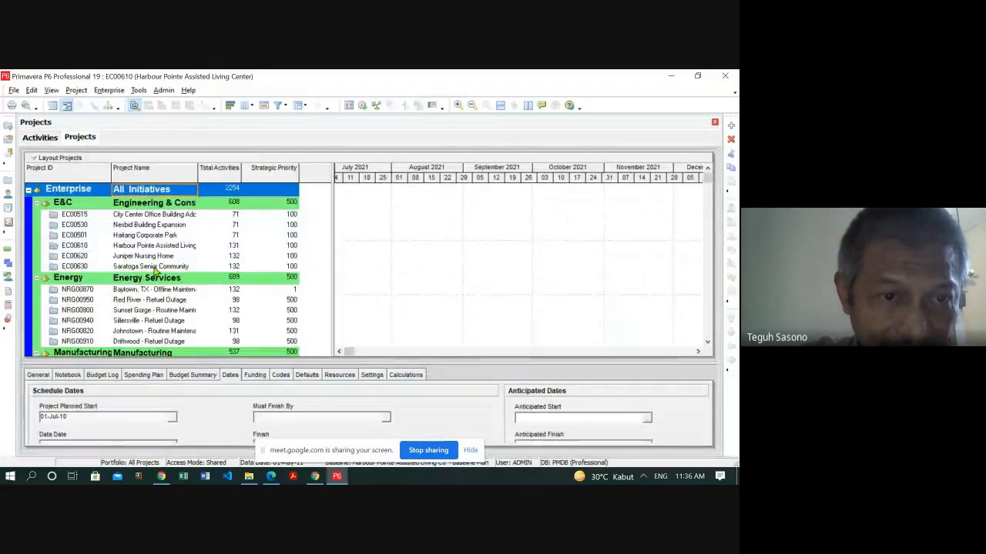
right_click(140, 331)
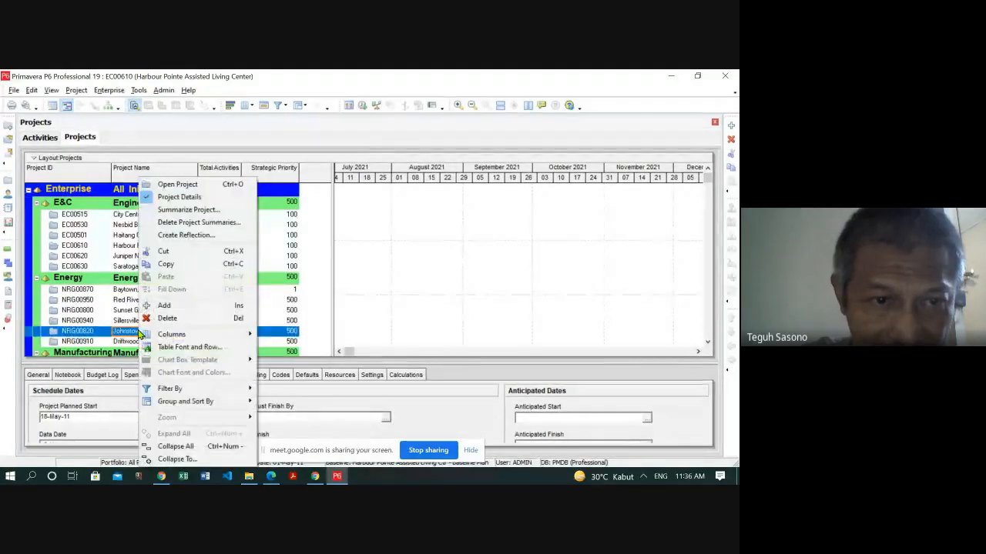
click(186, 185)
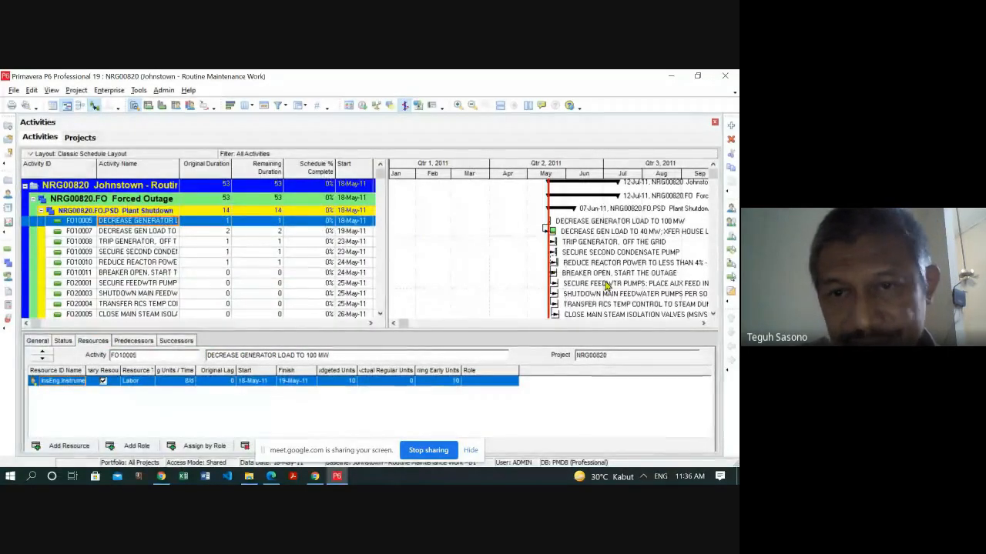
- Examine the activities, WBS groups and Gantt bars throughout the Johnstown project, from Plant Shutdown to the reactor work and back
scroll(606, 285, down, 4)
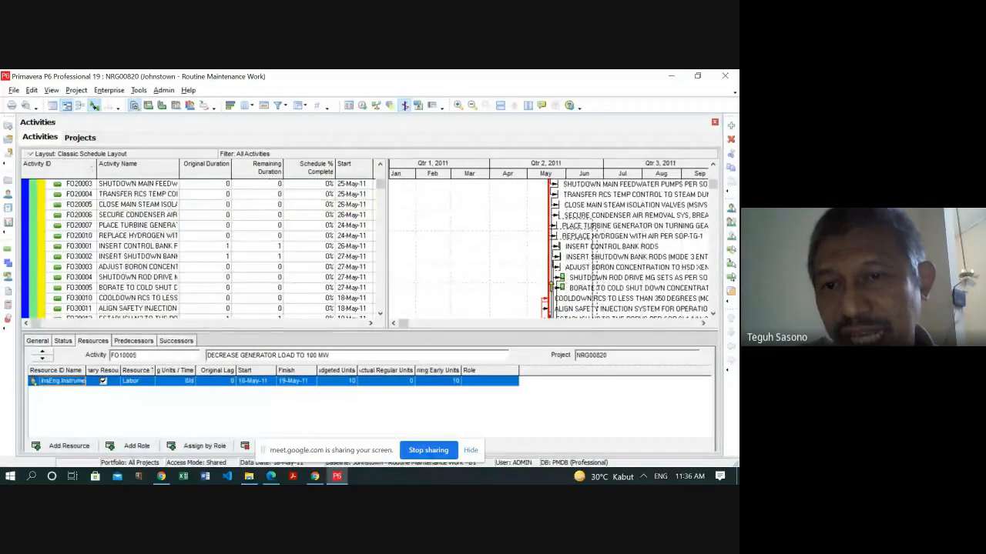
scroll(551, 286, down, 10)
scroll(552, 286, down, 10)
scroll(552, 286, down, 10)
scroll(551, 285, up, 15)
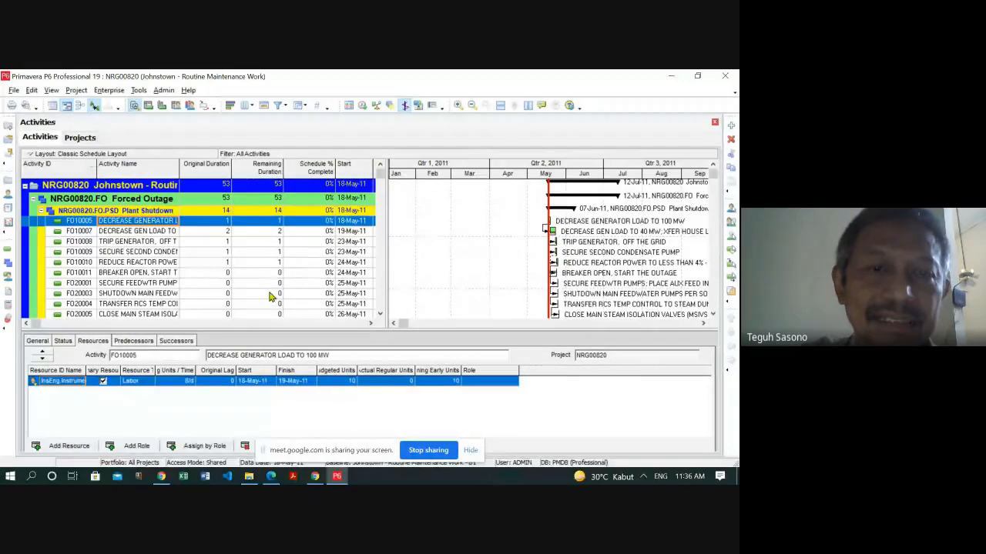
scroll(270, 297, down, 10)
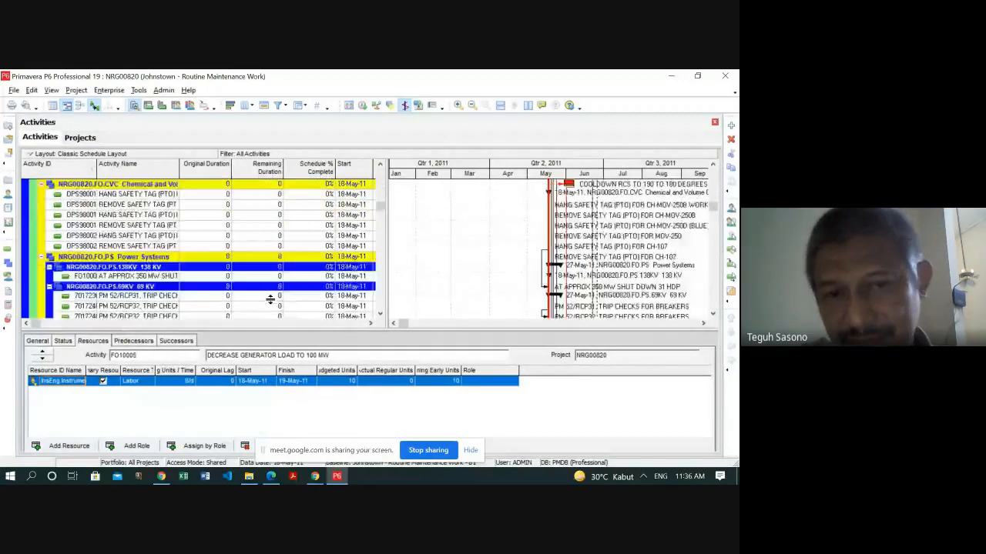
scroll(270, 299, down, 10)
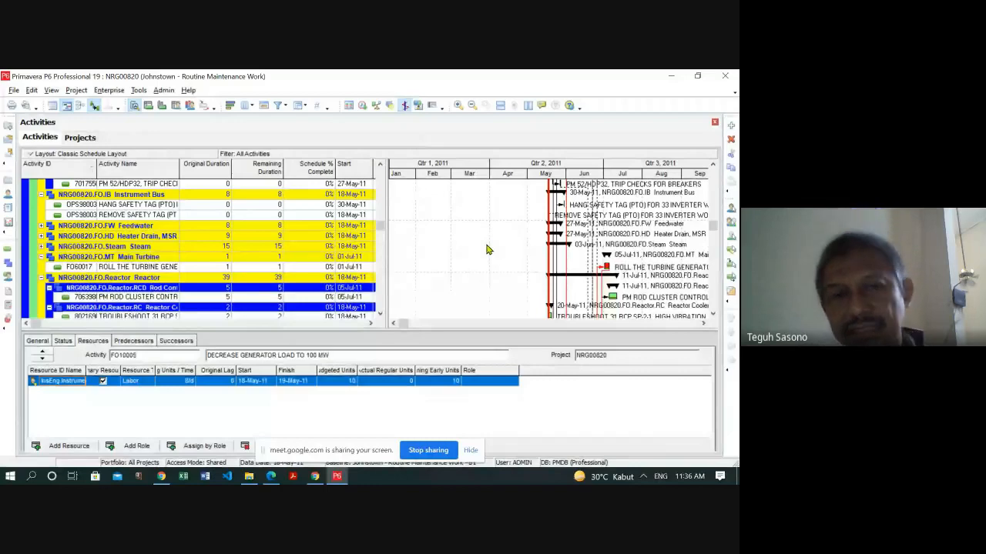
scroll(486, 249, down, 3)
scroll(487, 248, down, 10)
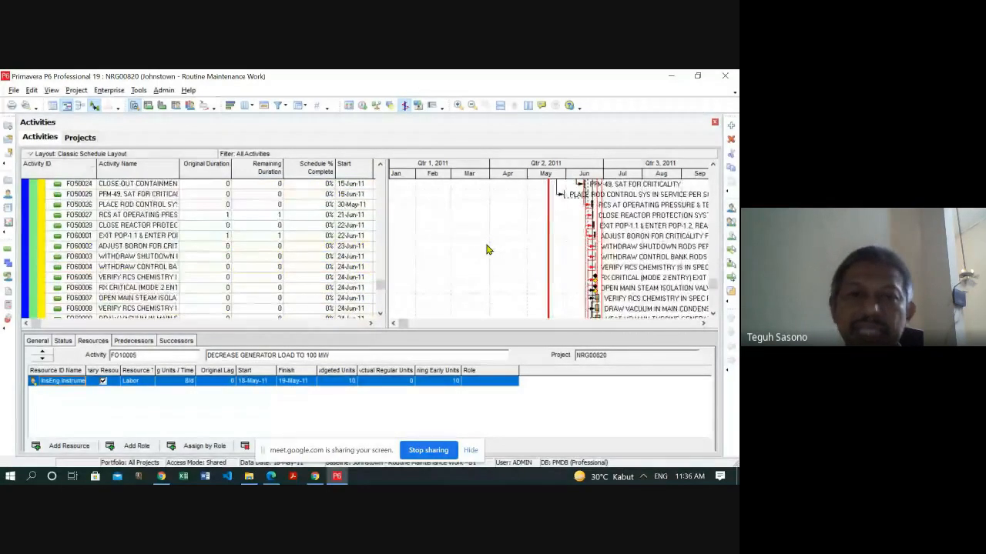
scroll(487, 248, down, 10)
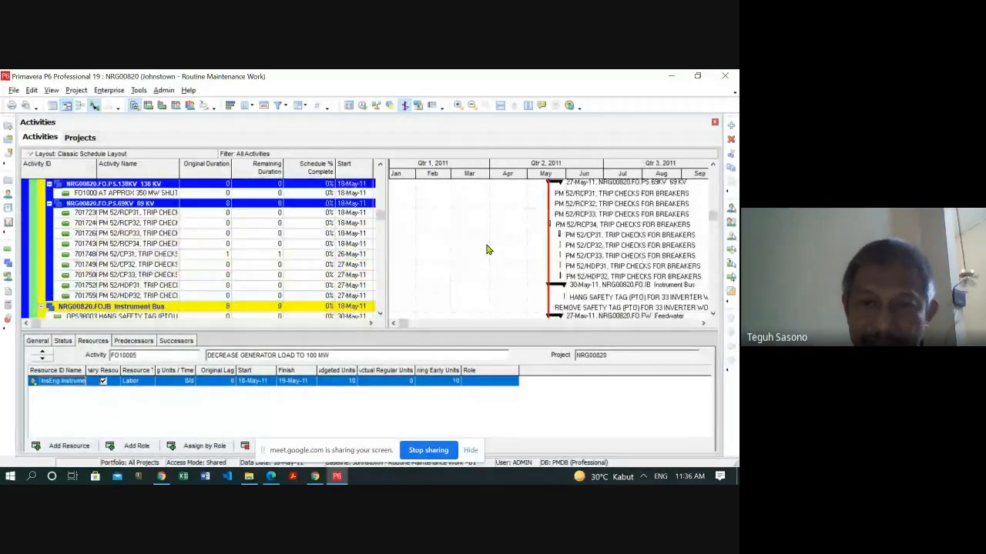
scroll(487, 248, down, 5)
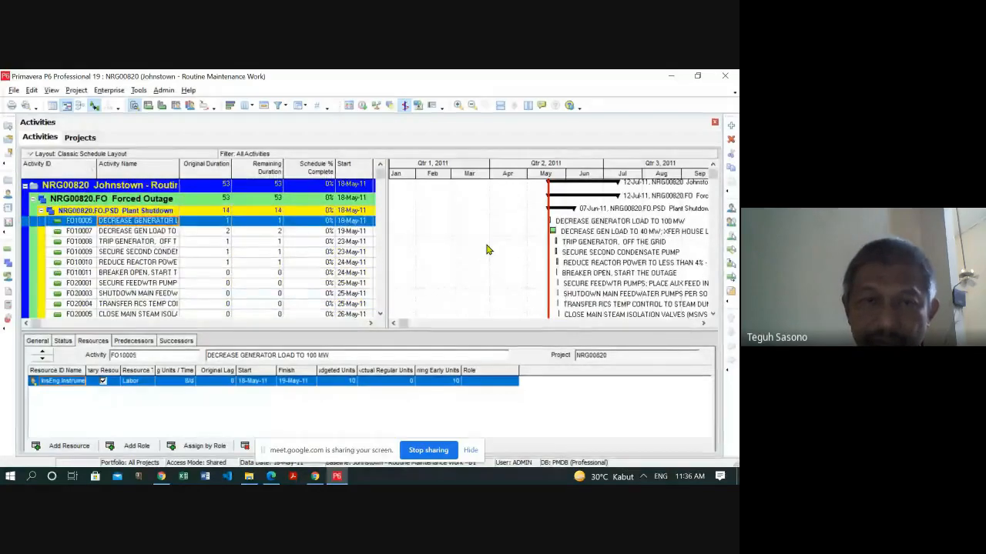
- Examine the Johnstown activities and Gantt bars from Plant Shutdown through Plant Start Up and Reactor, including the Finish and Total Float columns
scroll(487, 249, down, 5)
scroll(487, 249, down, 10)
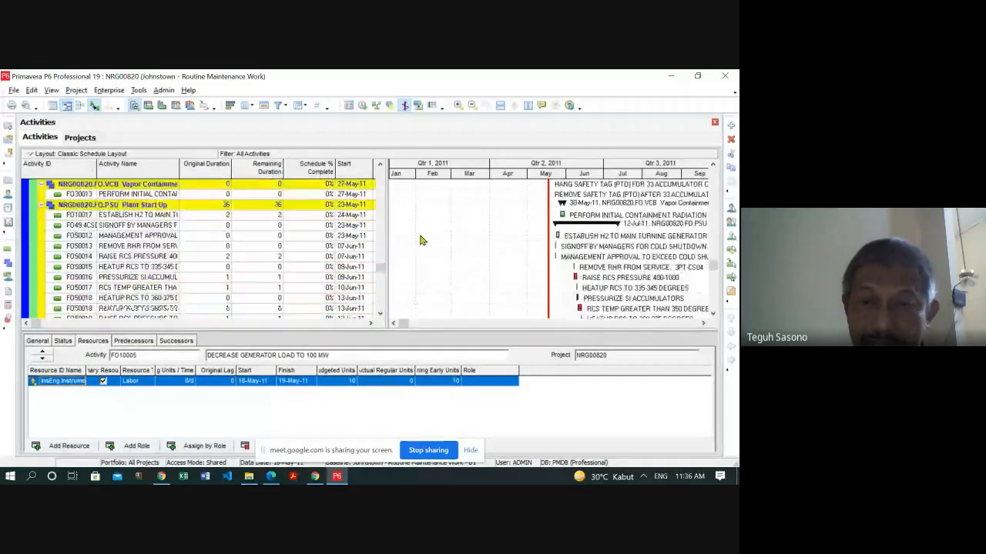
scroll(454, 260, down, 10)
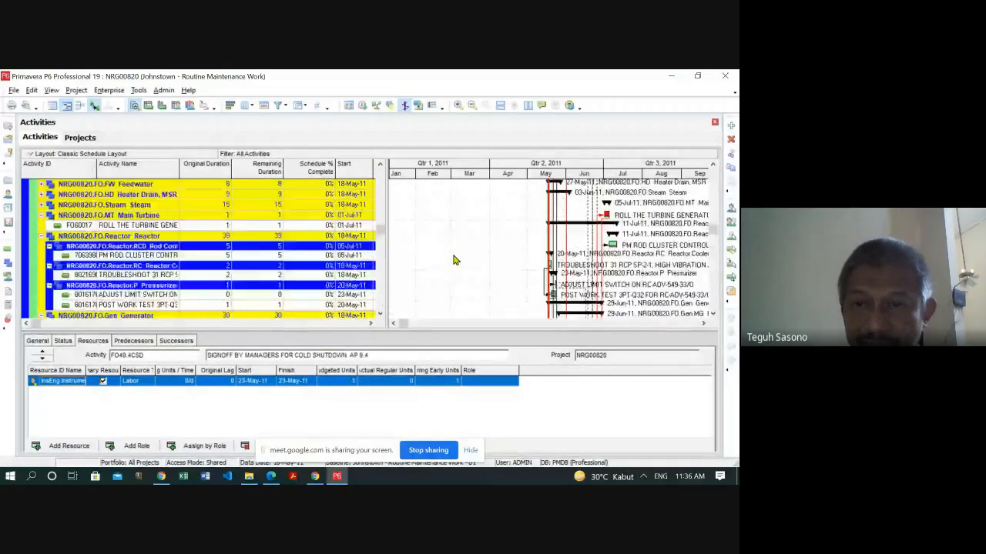
scroll(624, 247, up, 20)
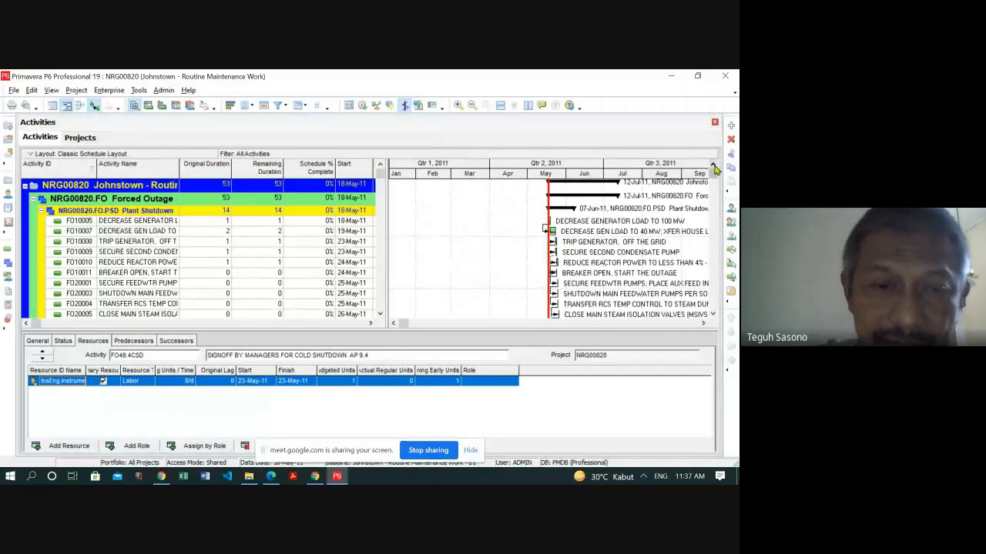
click(370, 324)
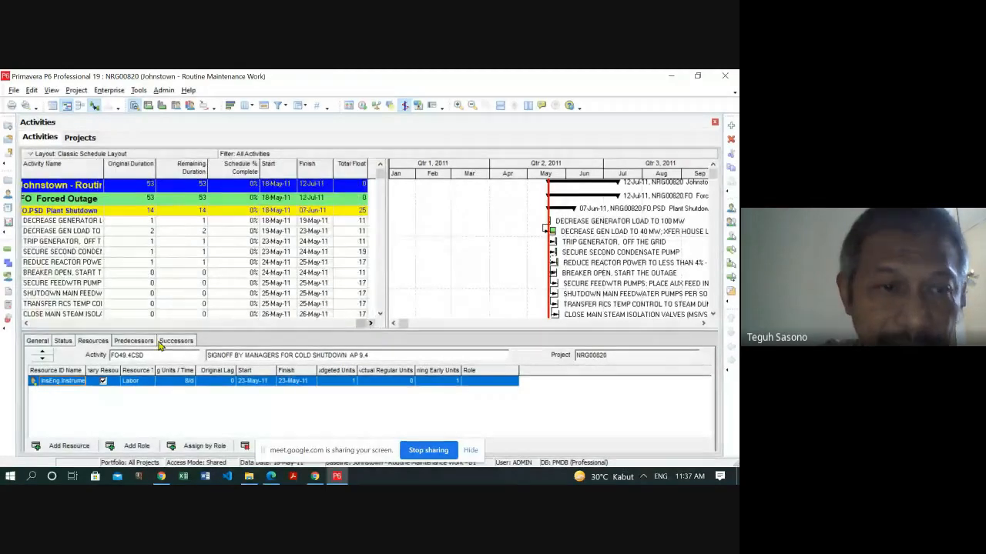
click(28, 323)
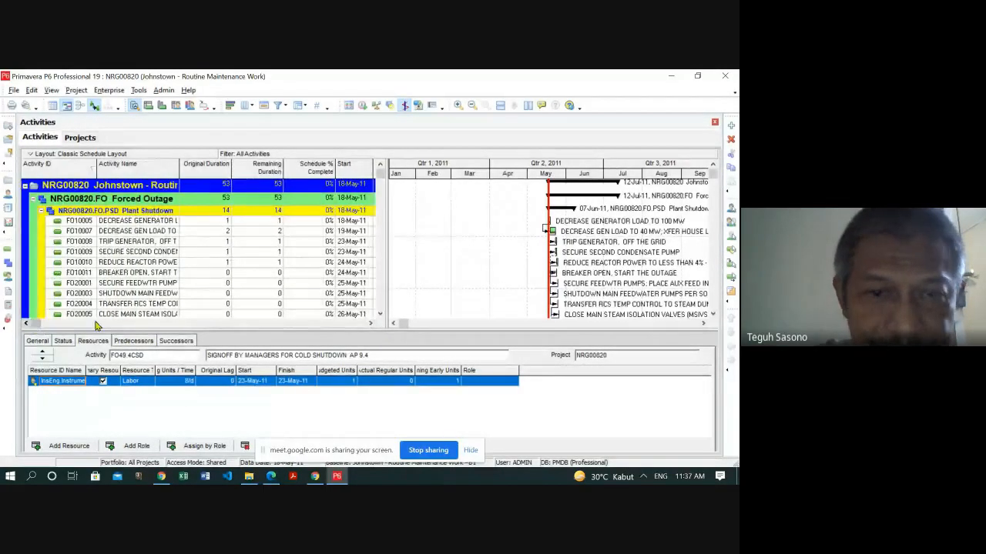
click(364, 325)
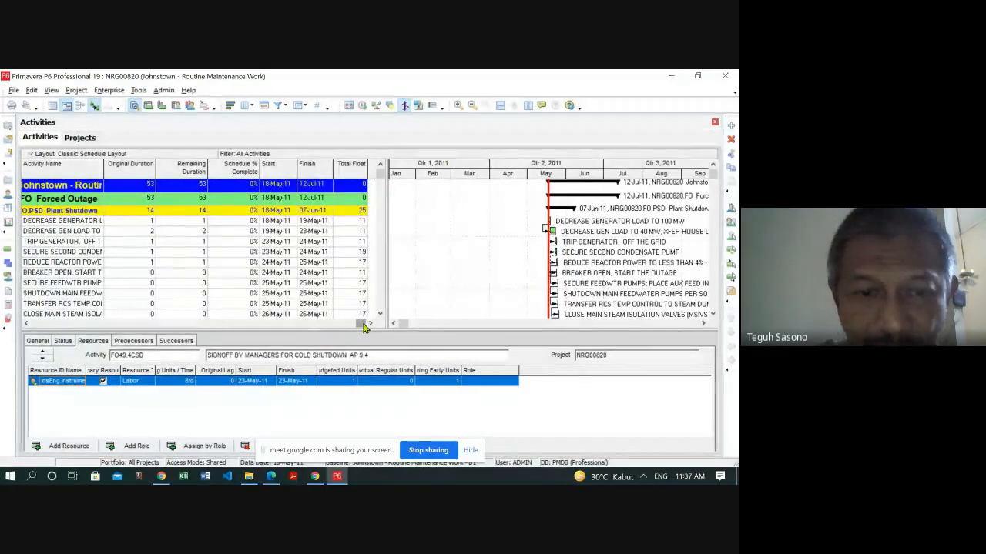
- Open the downloaded Project Management EPUB from Chrome, view the Adobe Digital Editions bookshelf, and return to the Johnstown activities in Primavera P6
click(316, 478)
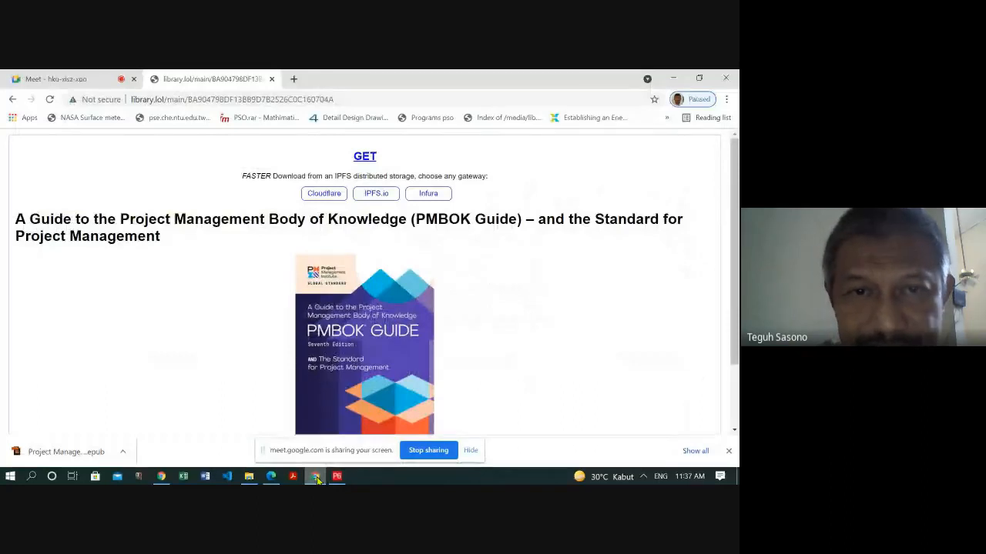
click(71, 455)
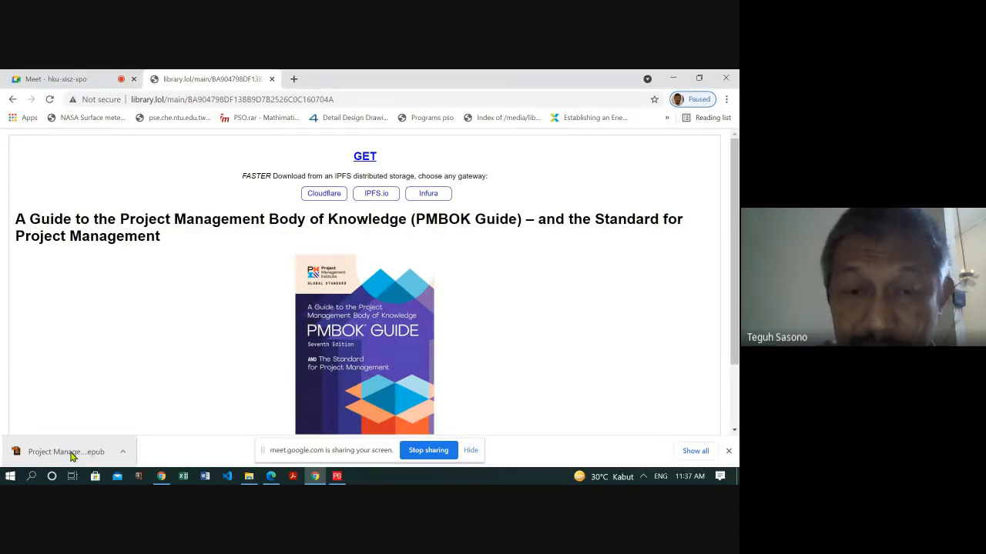
click(72, 455)
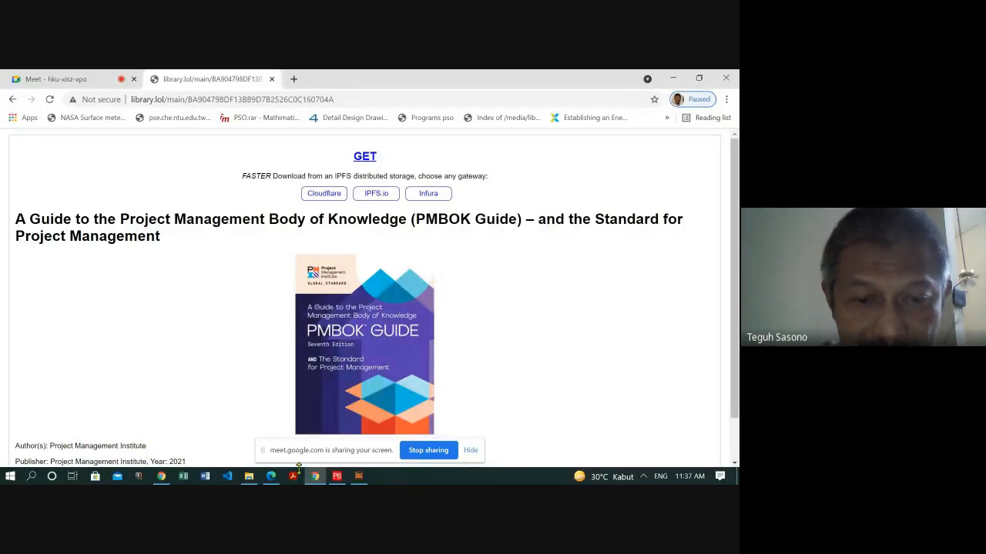
click(358, 479)
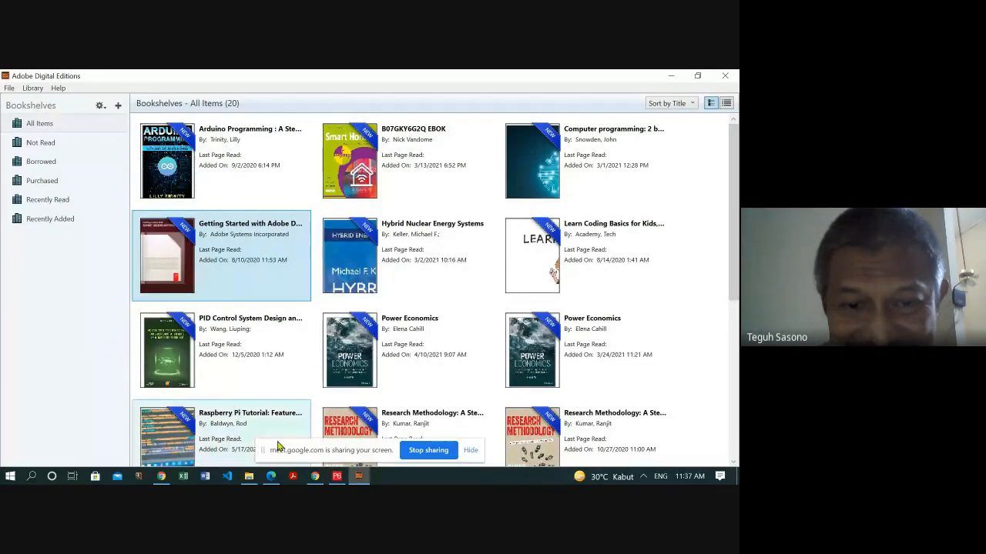
click(337, 476)
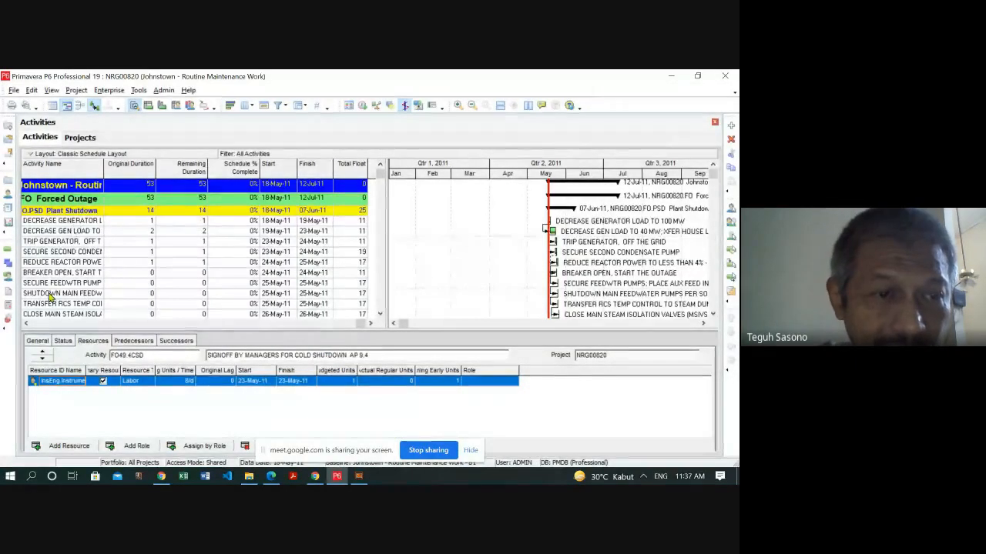
click(26, 324)
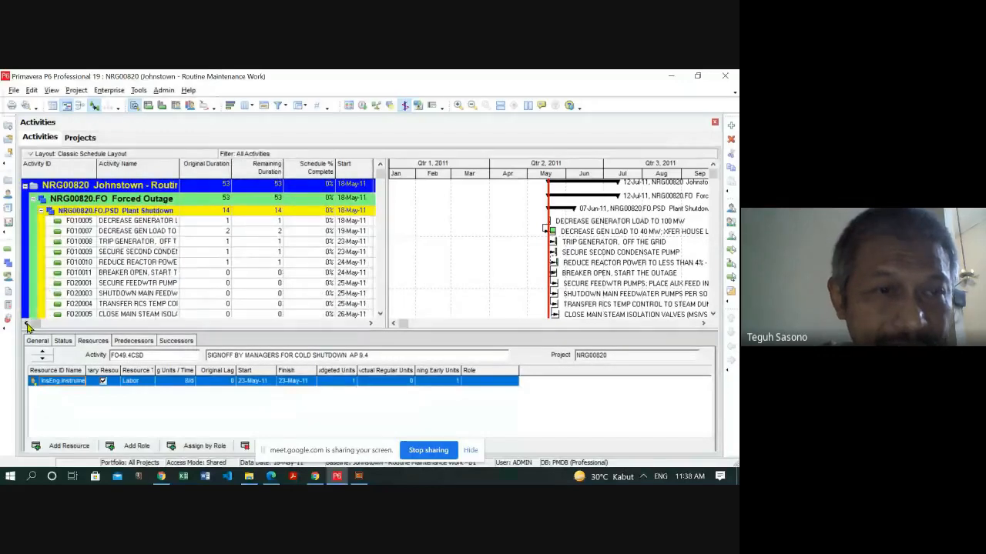
click(110, 91)
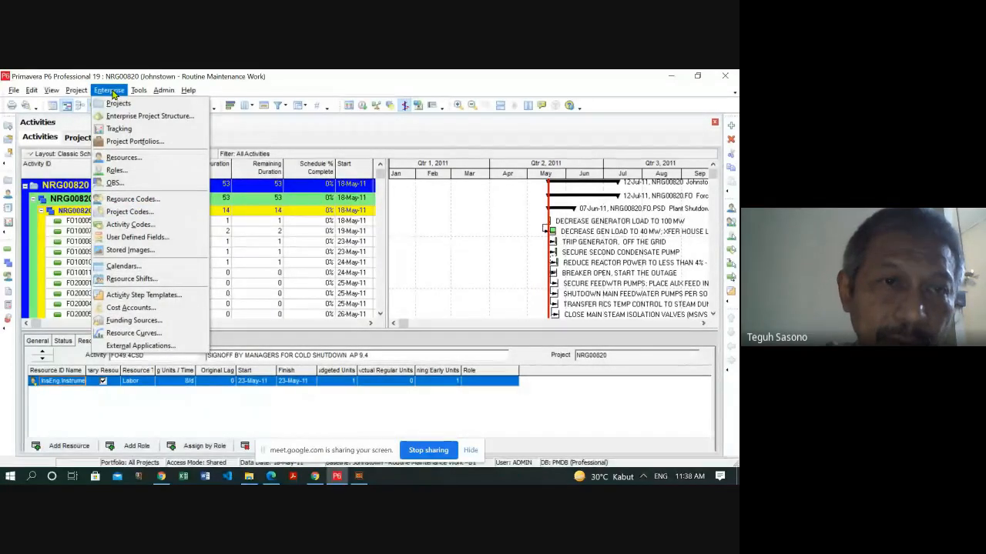
mouse_move(138, 91)
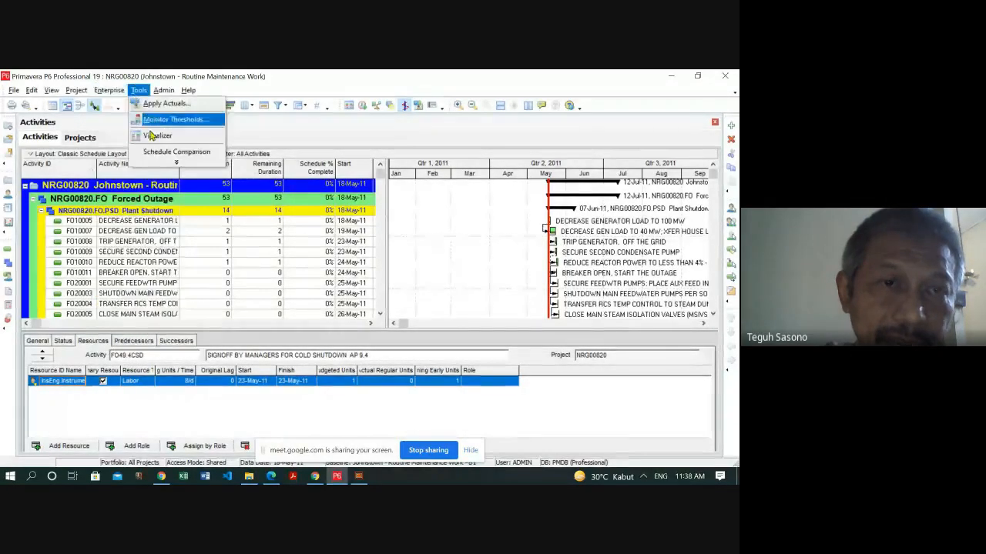
click(171, 164)
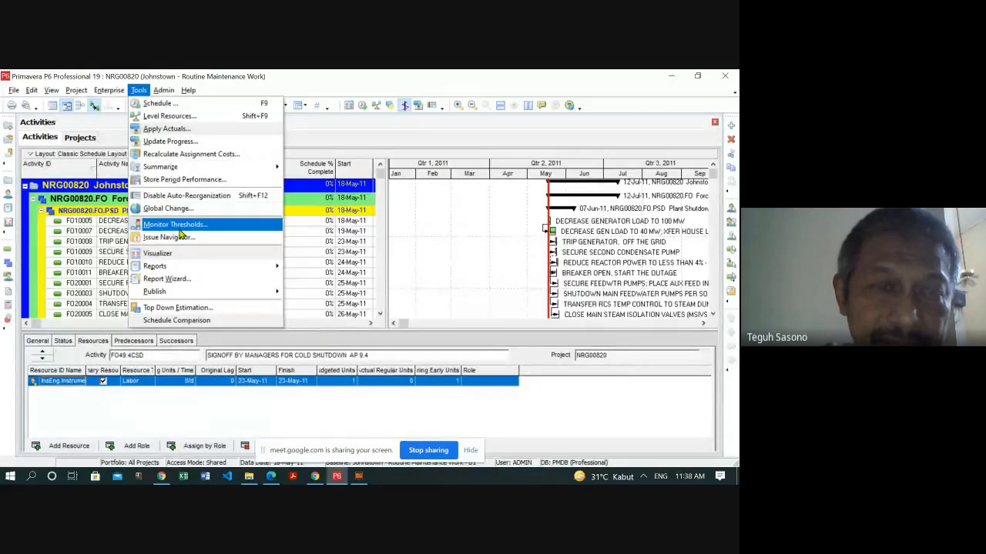
click(10, 476)
click(10, 475)
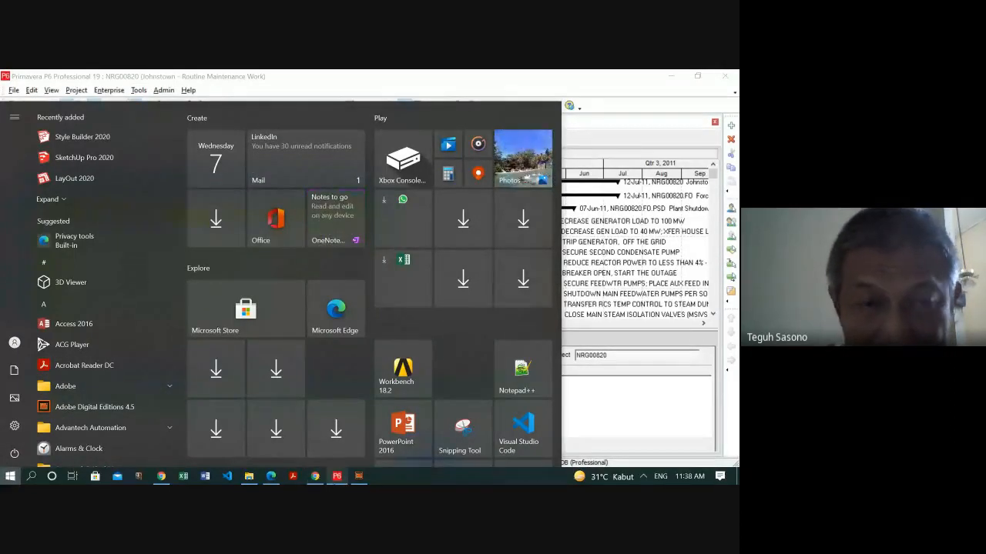
click(338, 475)
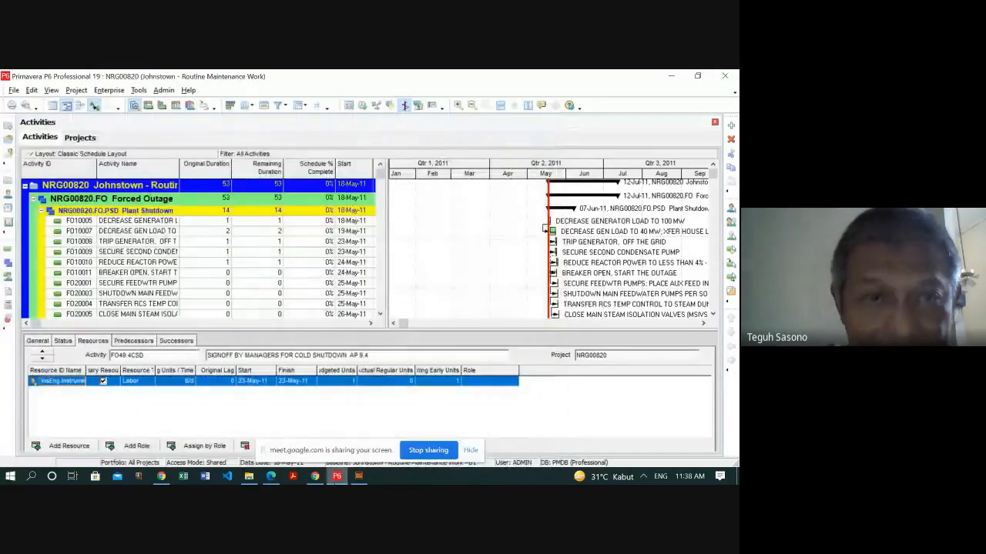
- Launch Primavera P6 Visualizer and start creating or opening a Gantt diagram
click(139, 90)
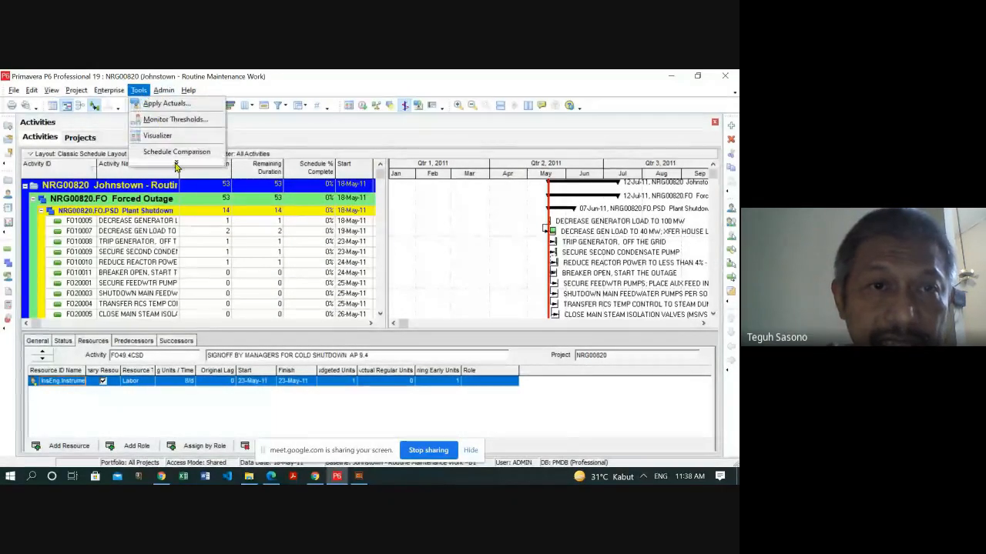
mouse_move(176, 167)
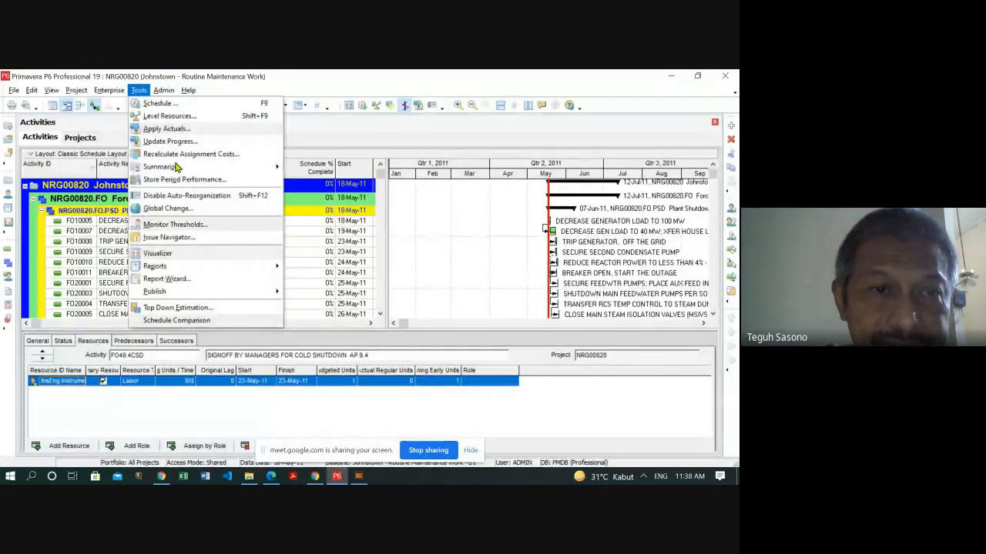
click(167, 259)
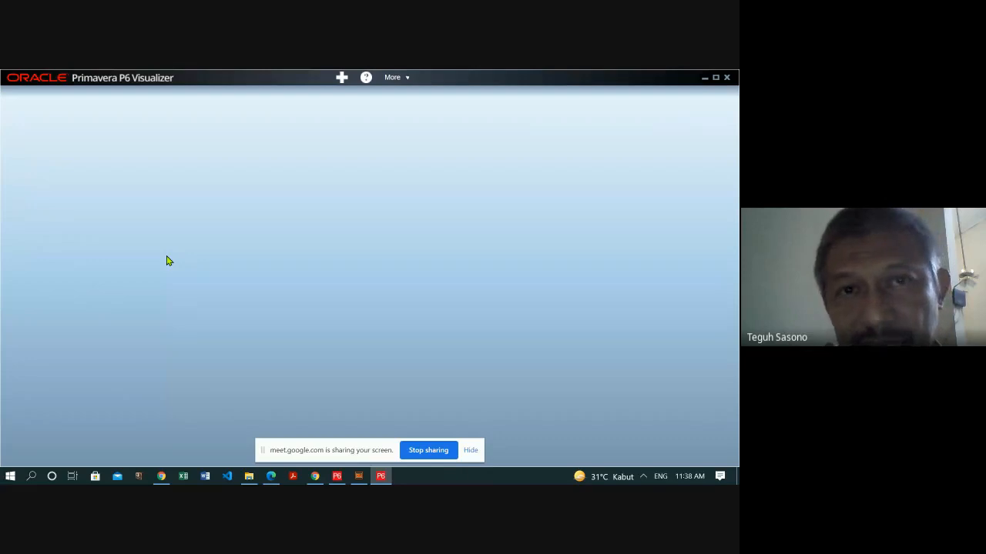
click(342, 78)
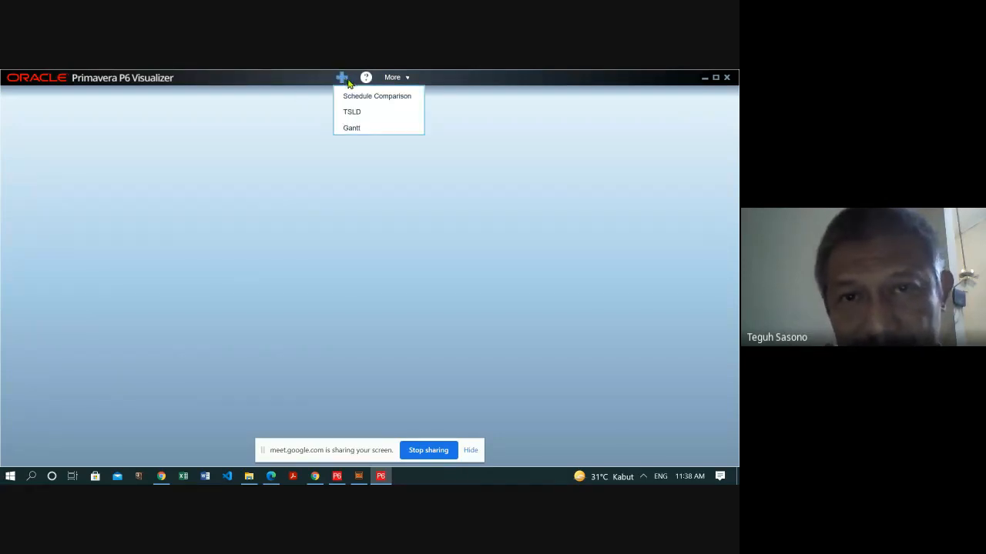
click(352, 127)
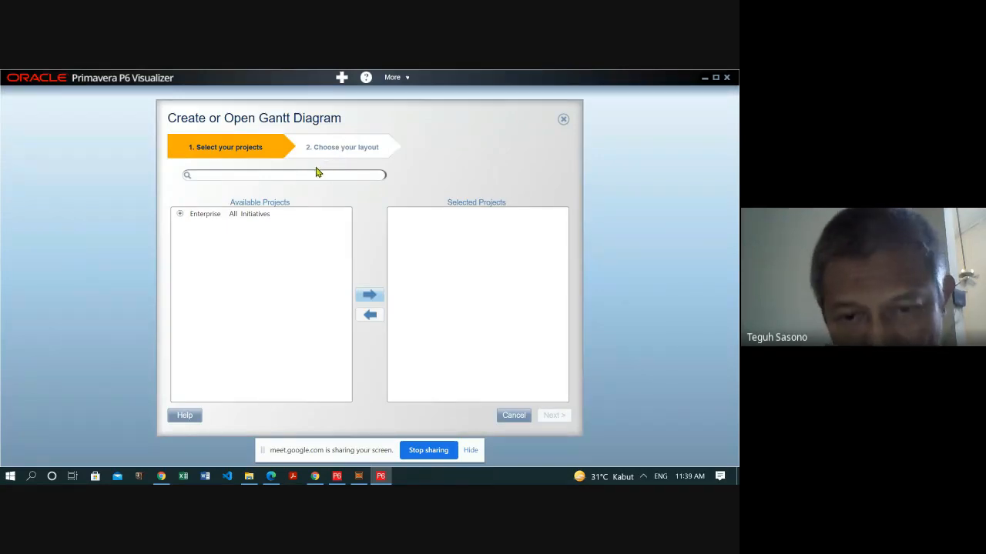
- Try to set up a Gantt diagram for project EC00610, Harbour Pointe Assisted Living Center, up to the layout choice, and close Visualizer
click(180, 215)
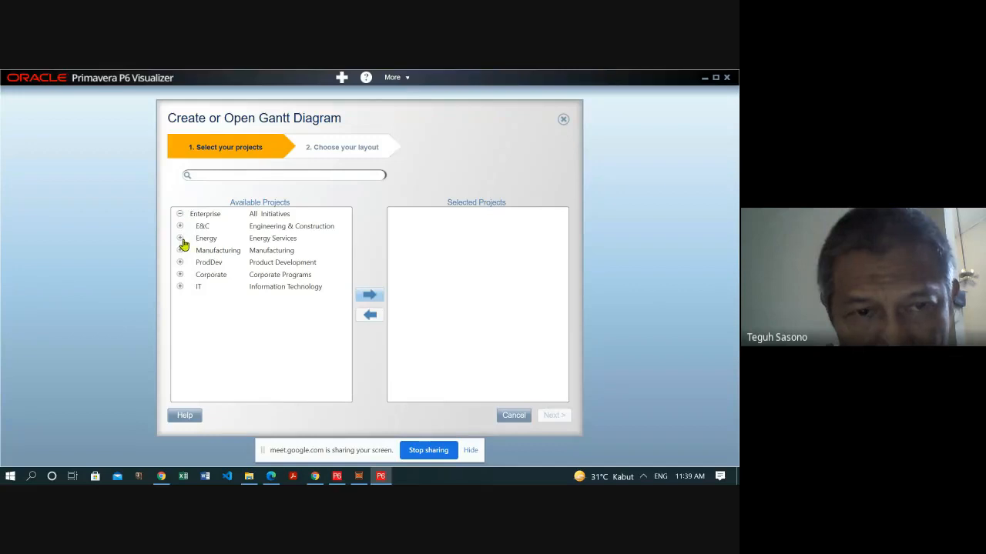
click(180, 226)
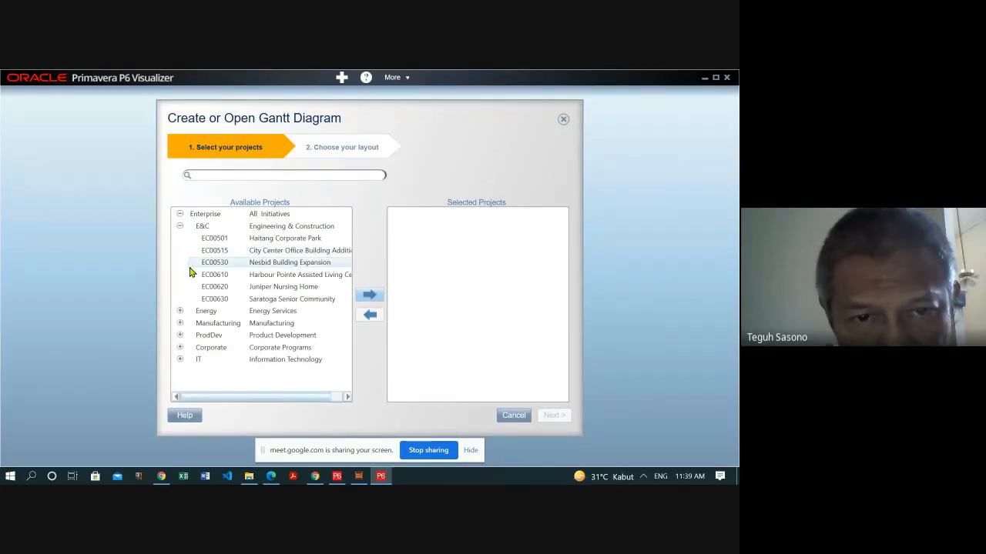
click(216, 279)
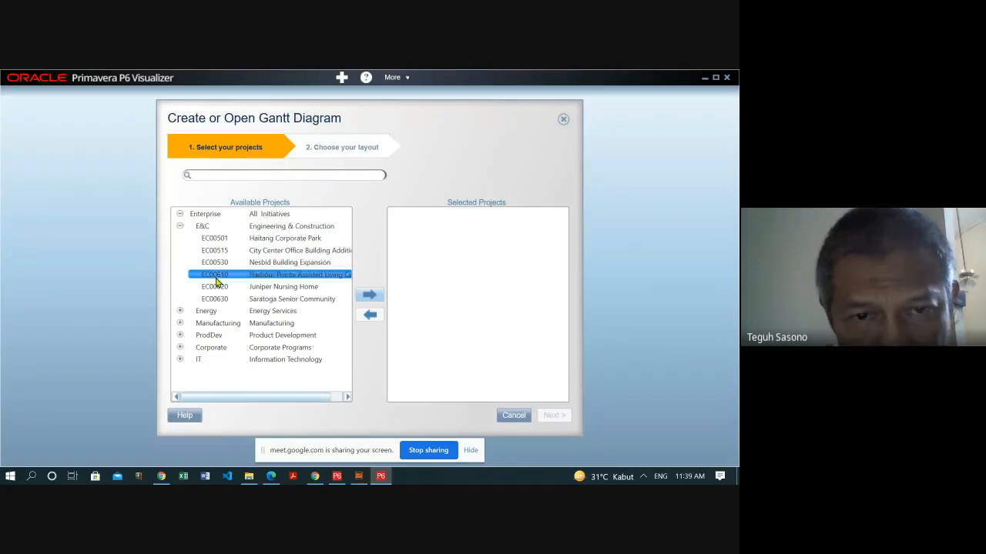
click(370, 298)
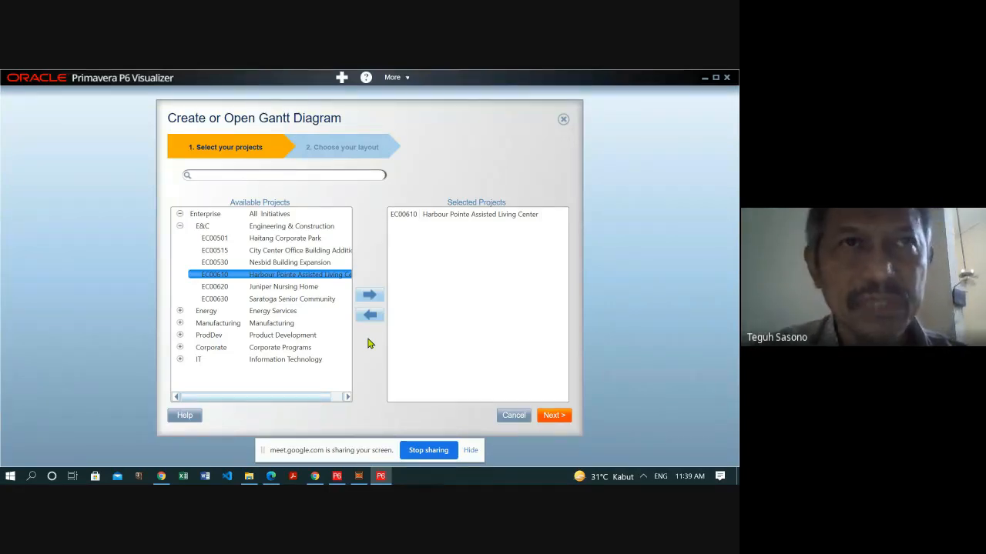
click(551, 417)
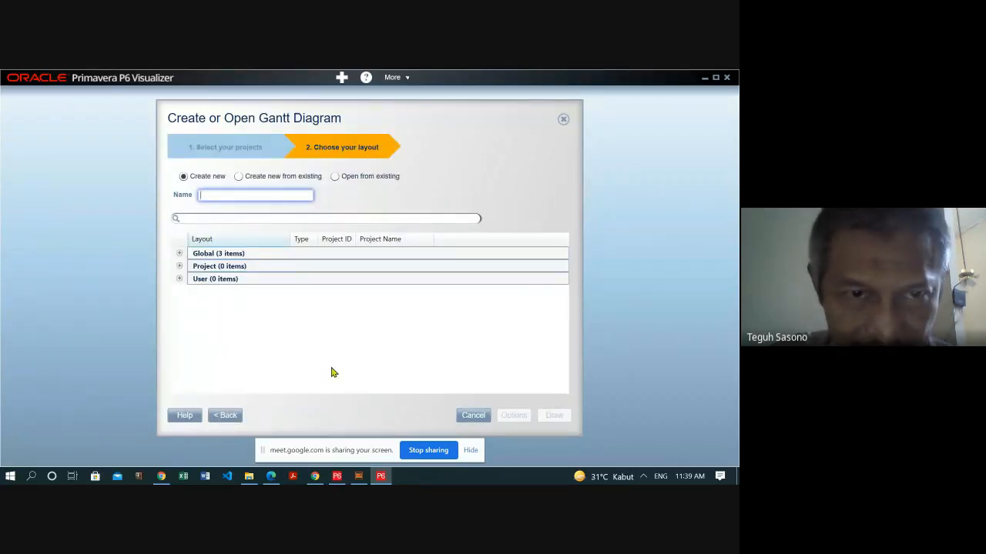
click(563, 120)
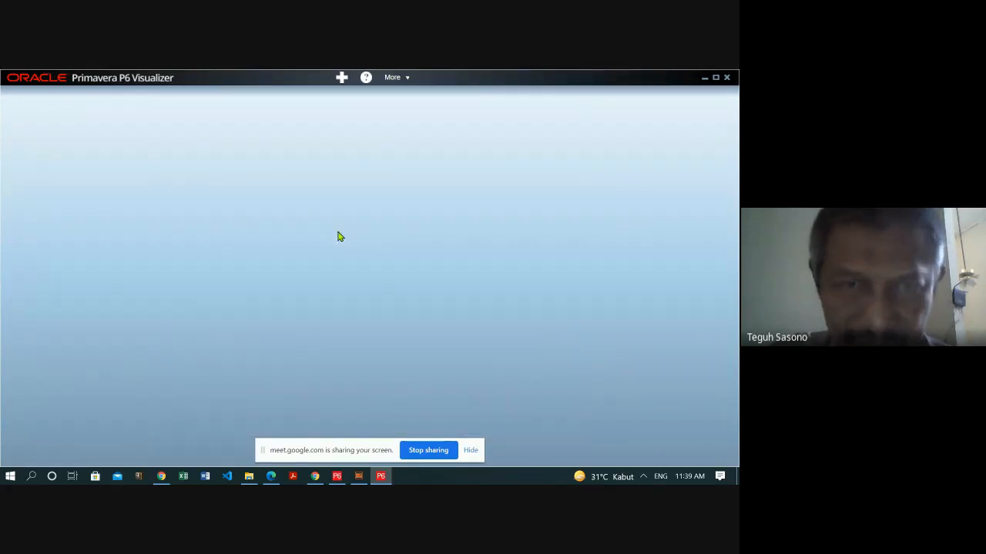
click(727, 79)
click(367, 313)
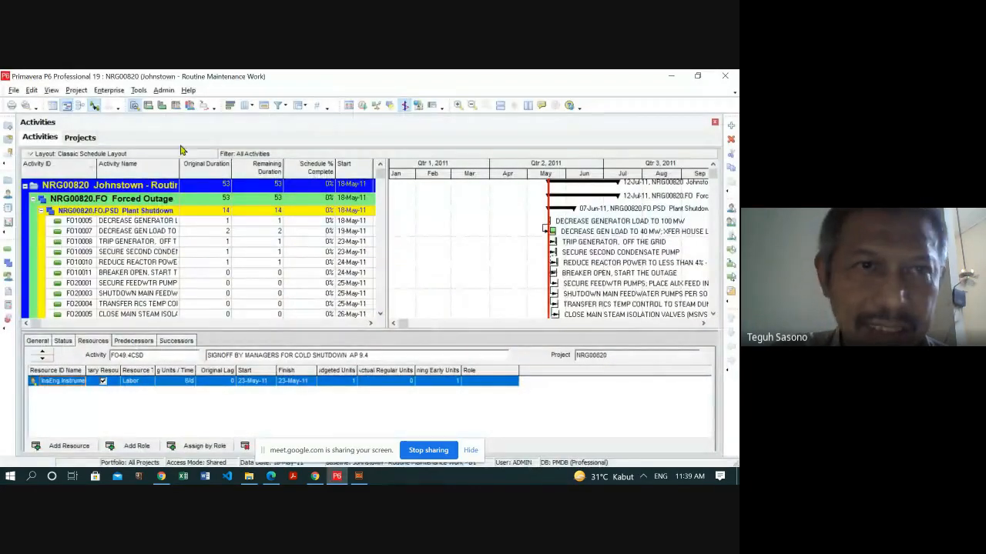
click(140, 91)
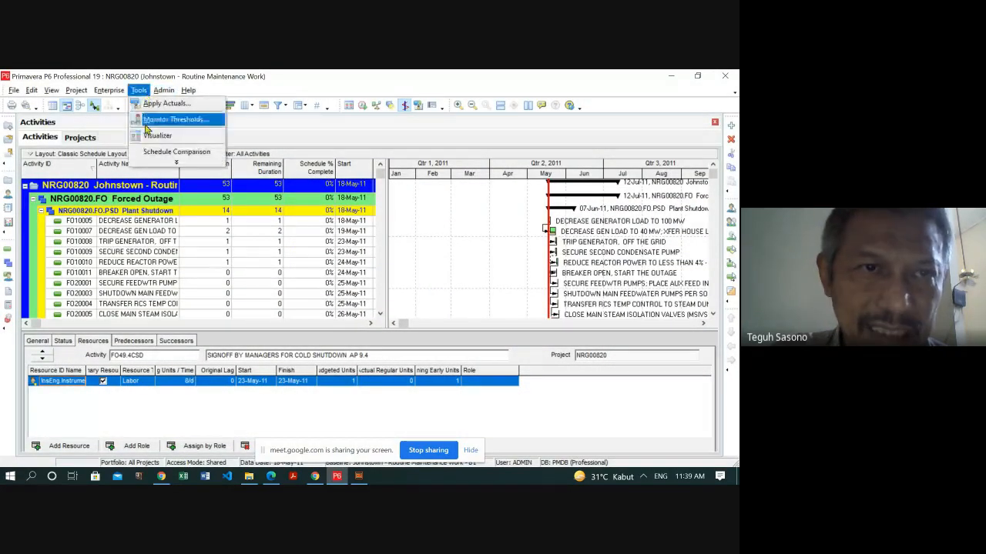
click(169, 164)
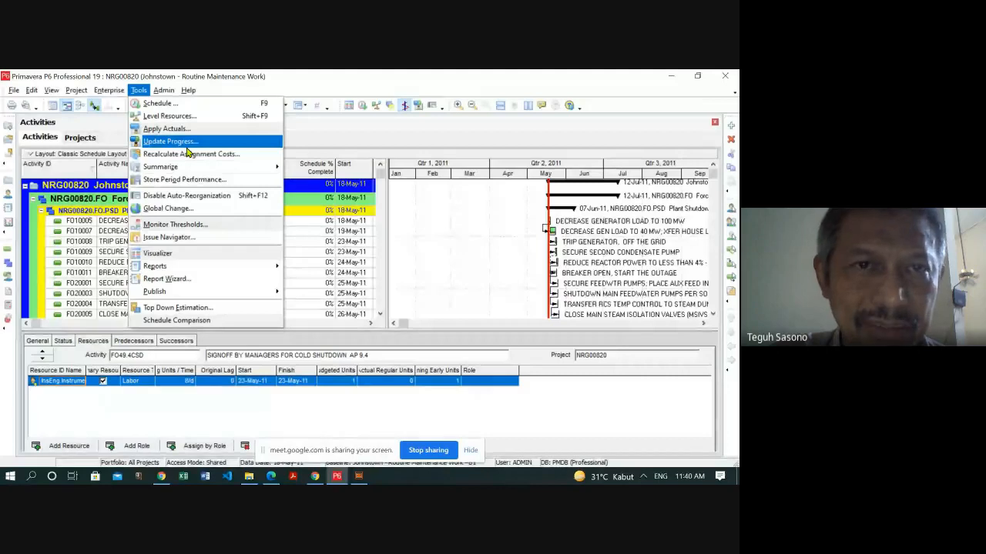
click(292, 81)
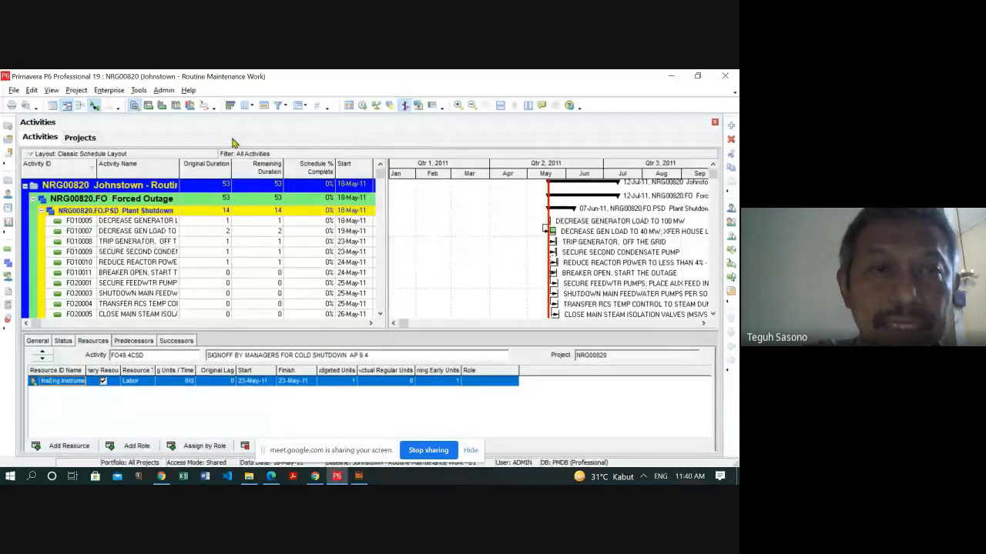
click(164, 91)
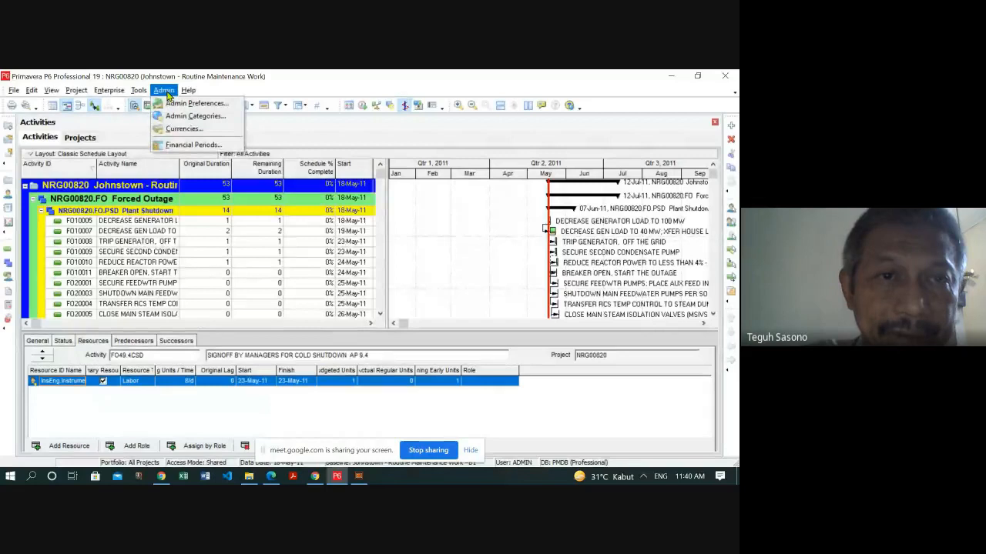
click(164, 91)
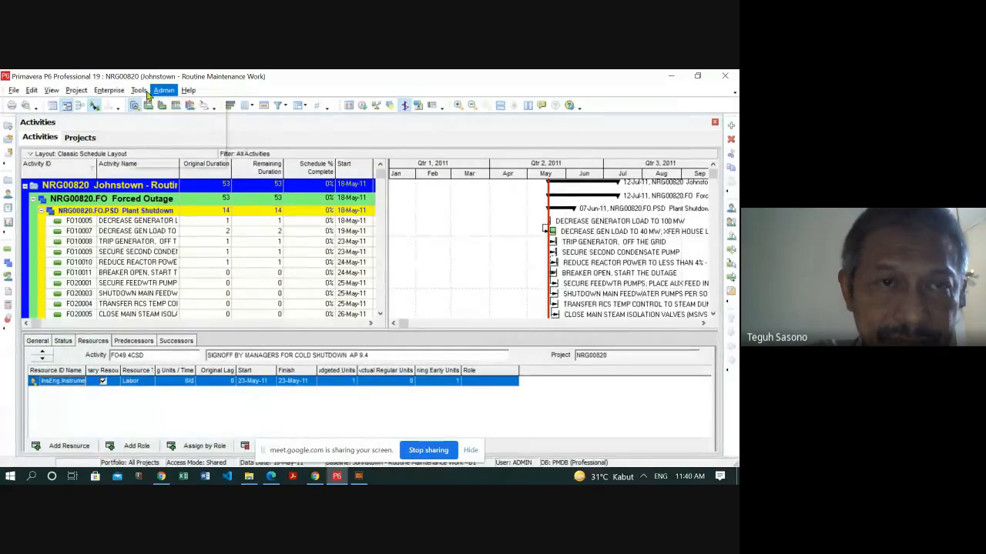
click(139, 90)
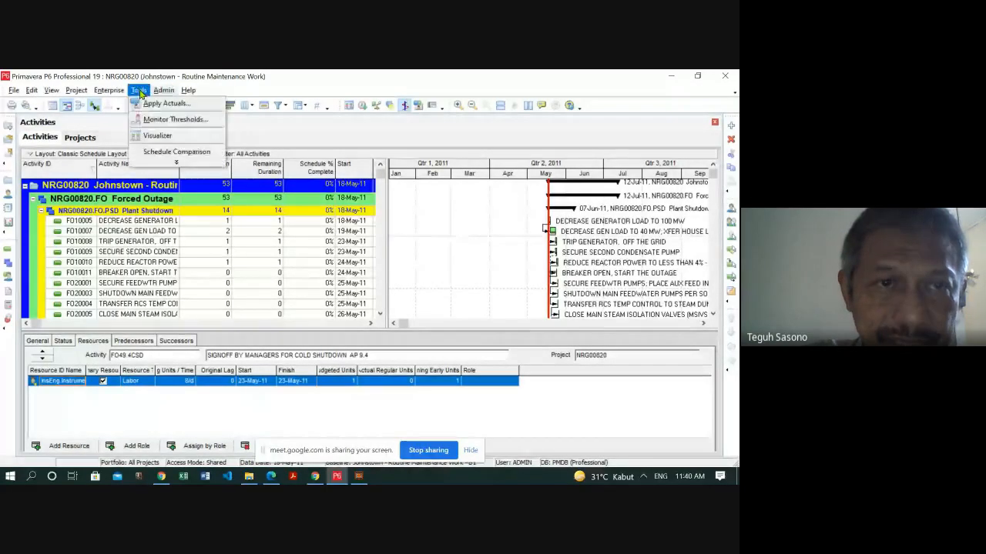
click(174, 163)
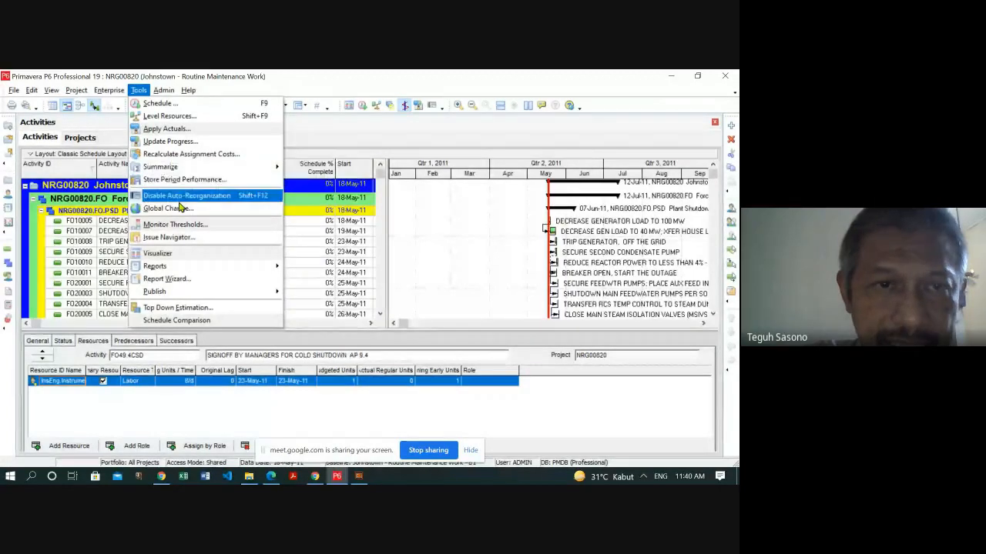
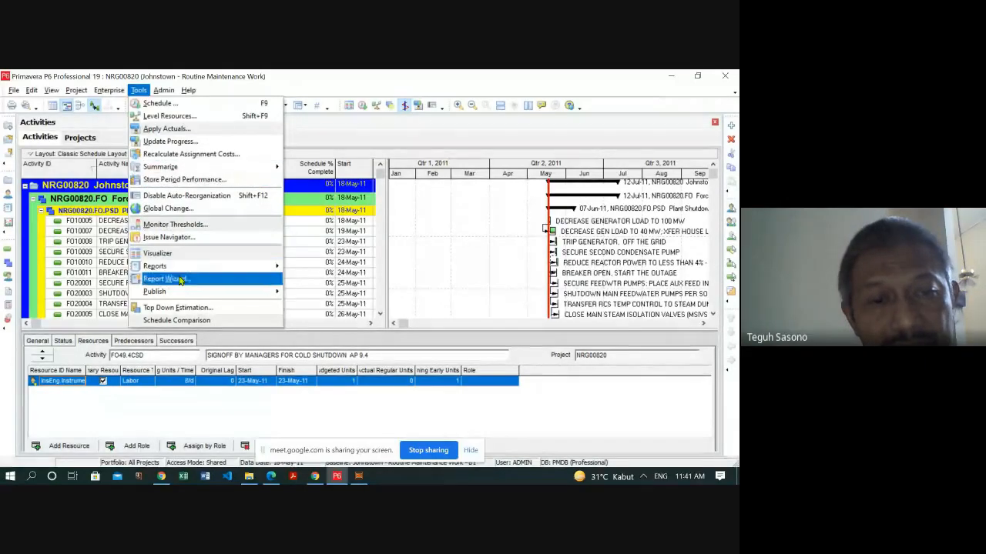
mouse_move(182, 168)
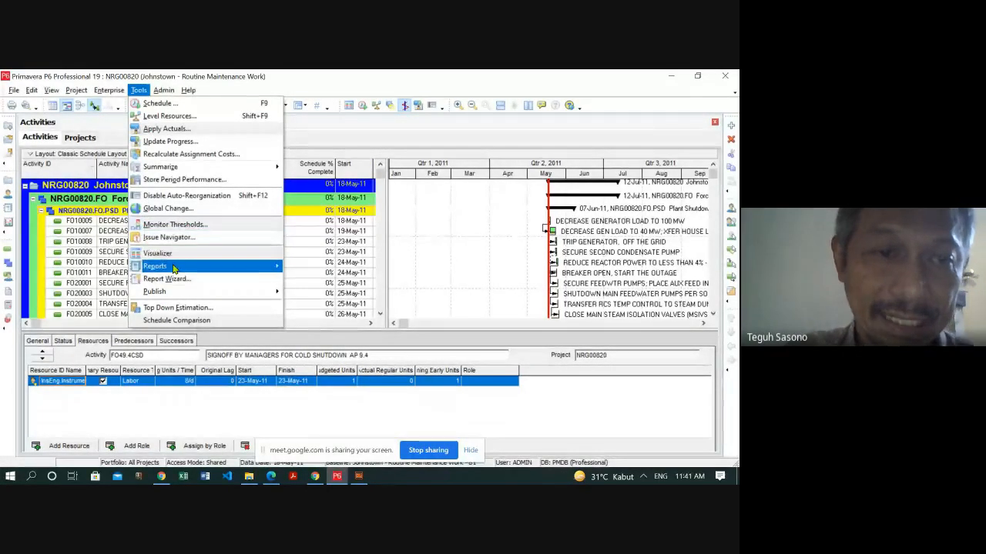
mouse_move(174, 268)
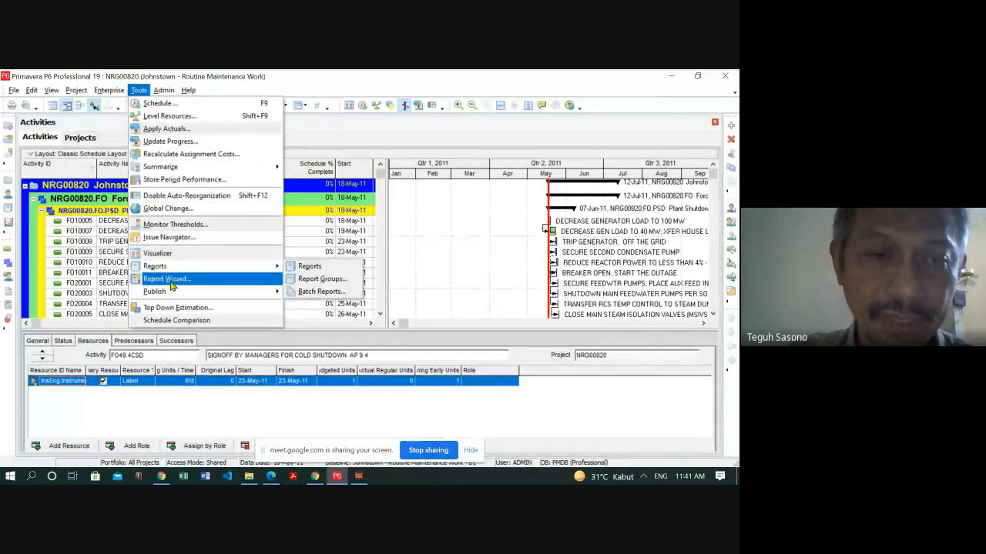
mouse_move(173, 295)
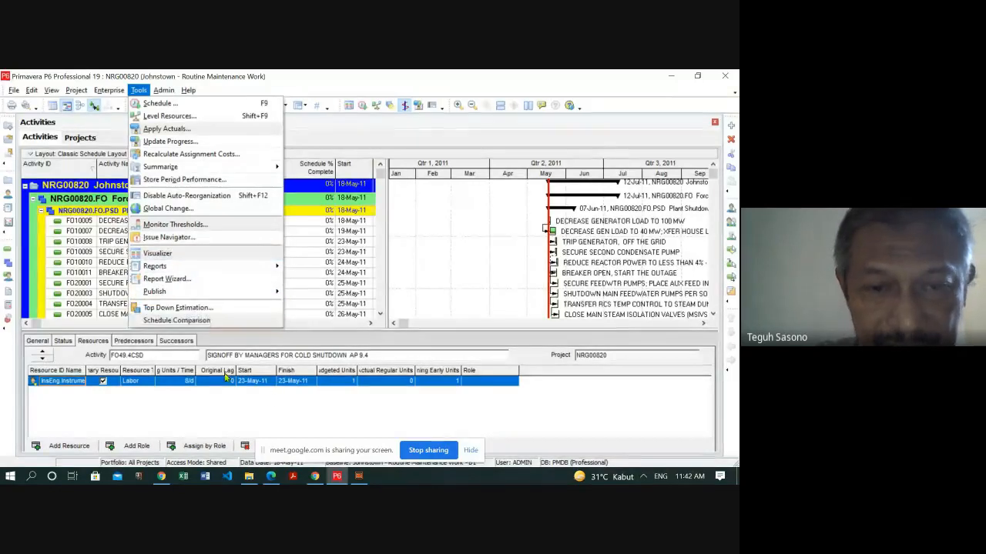
key(Escape)
key(Escape)
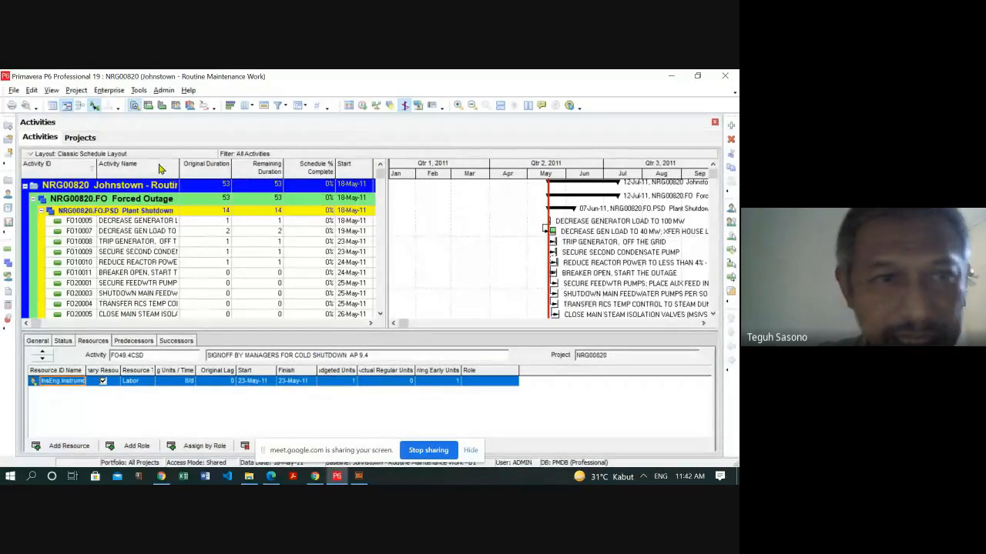
- Reopen project NRG00820, Johnstown - Routine Maintenance Work, from the Energy Services group of the project list
click(80, 138)
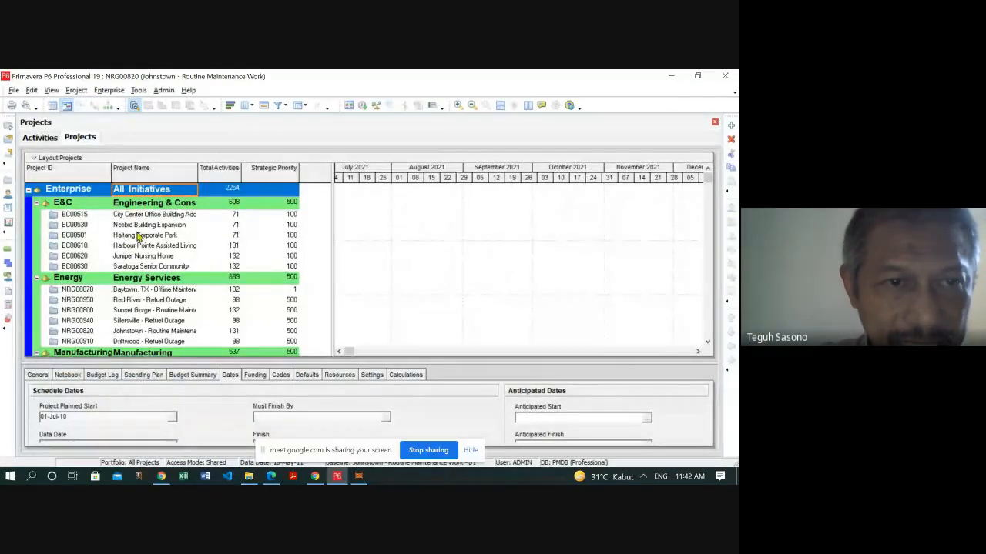
right_click(136, 332)
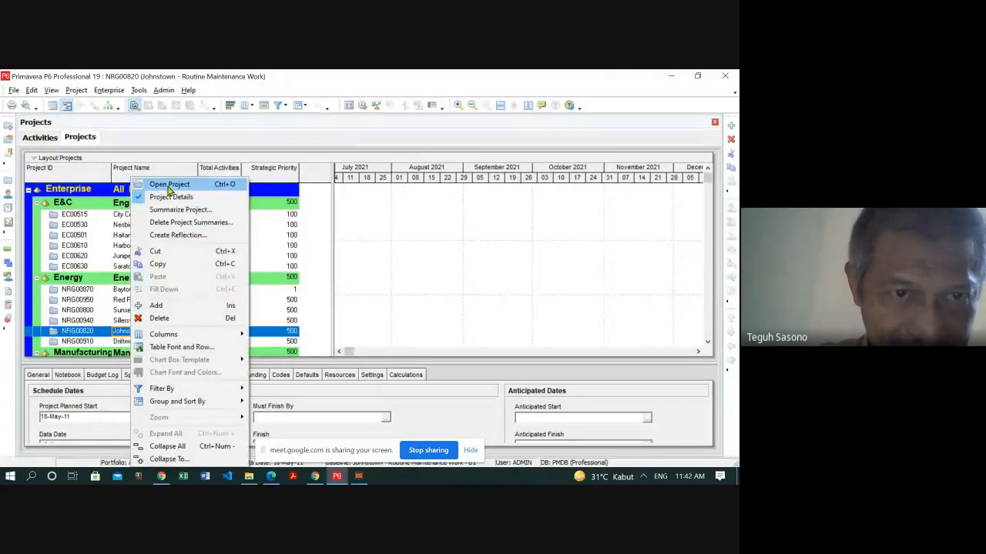
click(170, 185)
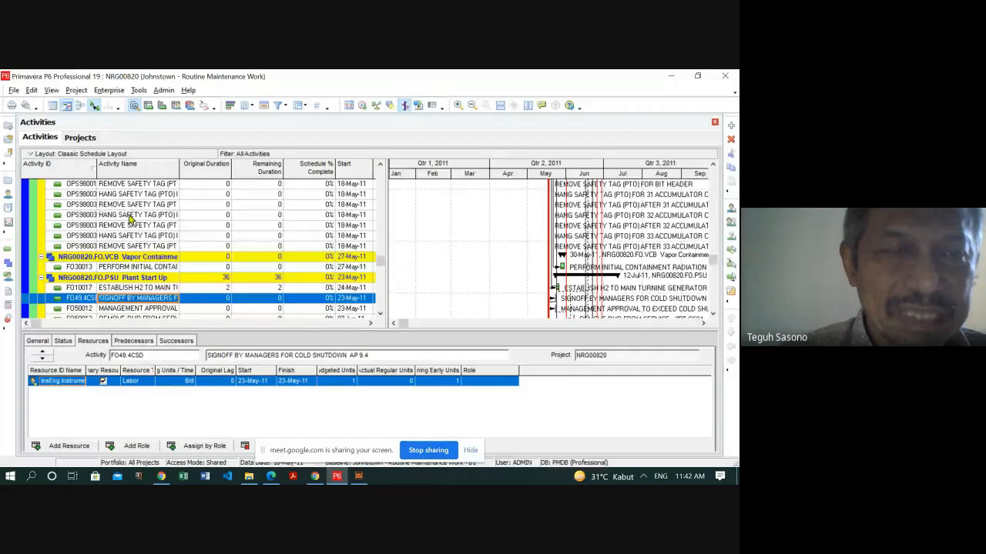
- Examine the column options for resource assignments of the HANG SAFETY TAG (PTO) FOR 32 ACCUMULATOR CALS activity and cancel without changes
click(89, 216)
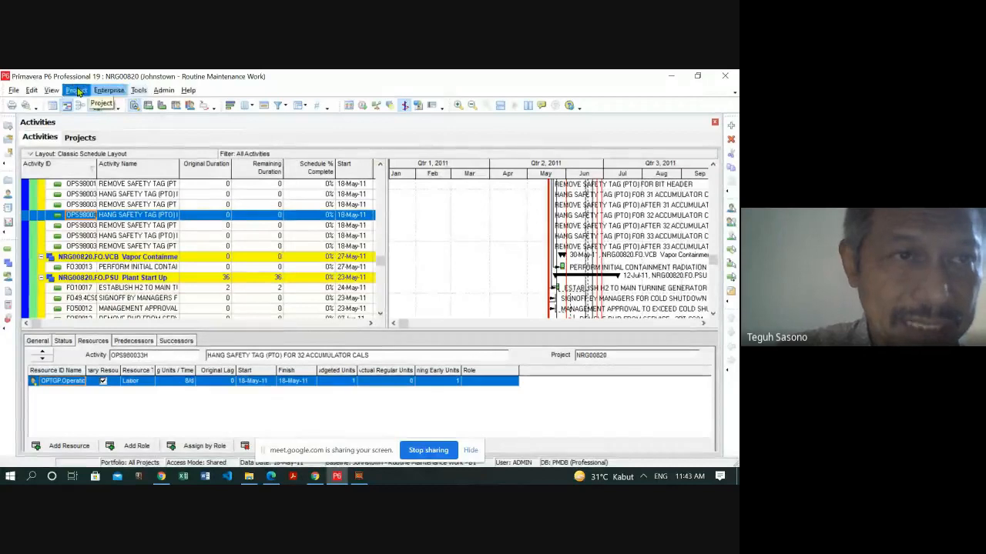
click(14, 91)
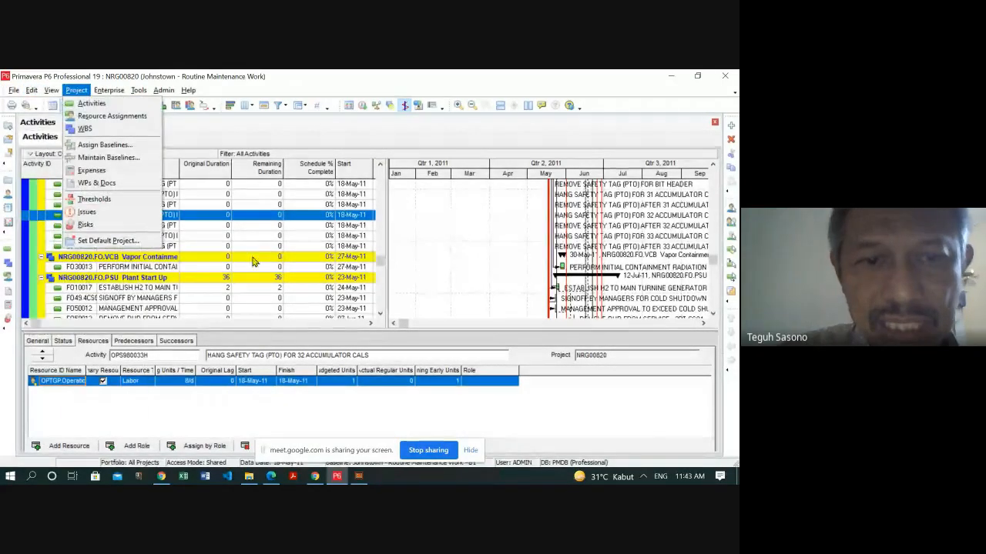
click(198, 408)
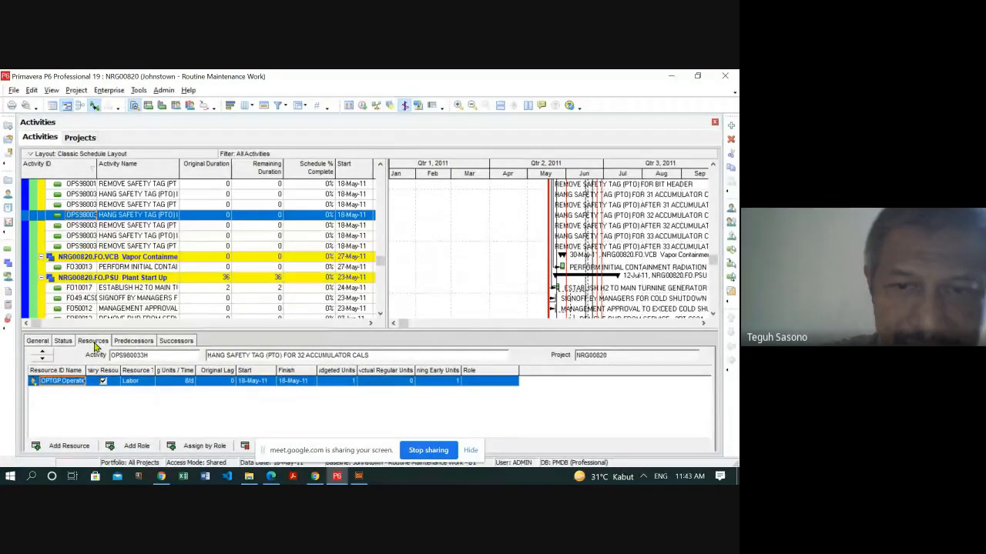
right_click(141, 372)
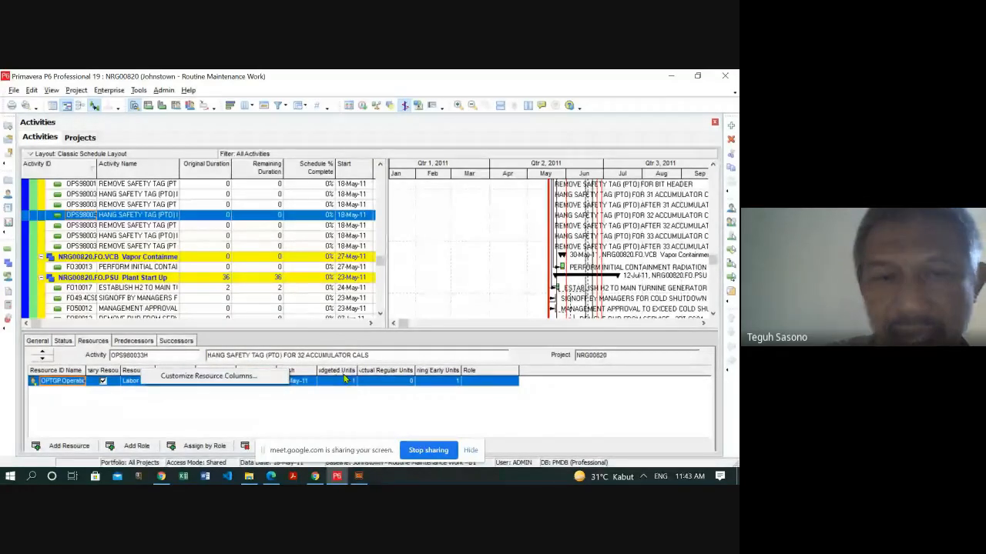
click(207, 376)
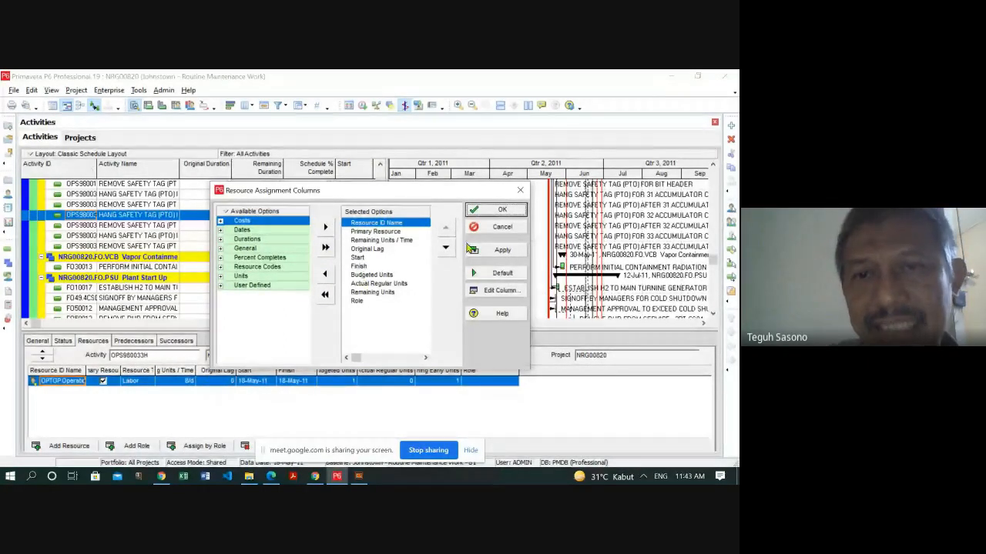
click(502, 227)
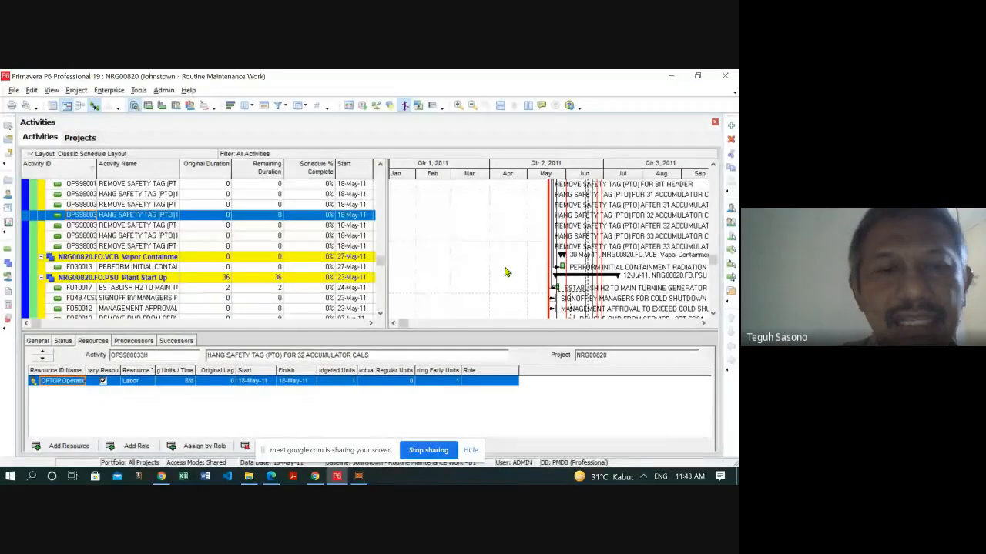
right_click(302, 375)
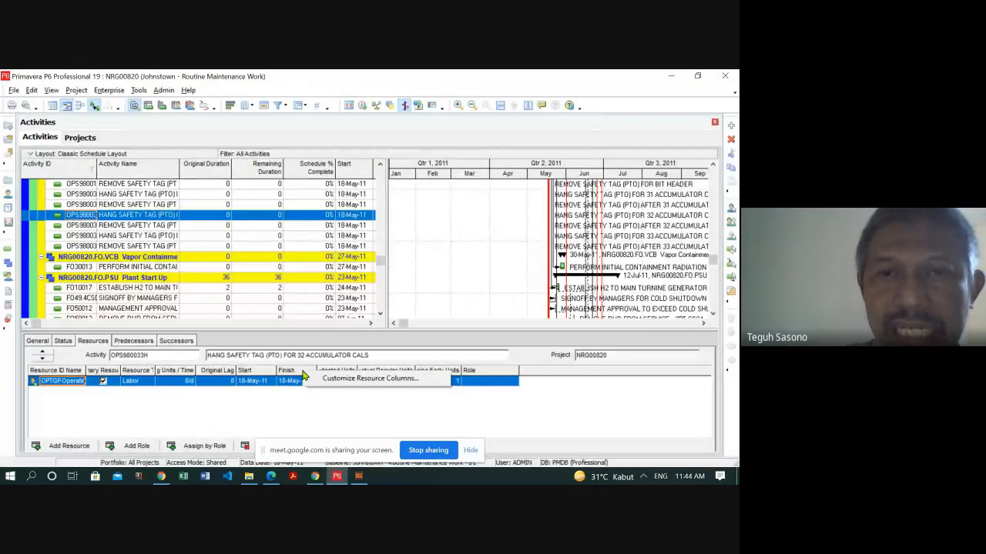
click(432, 267)
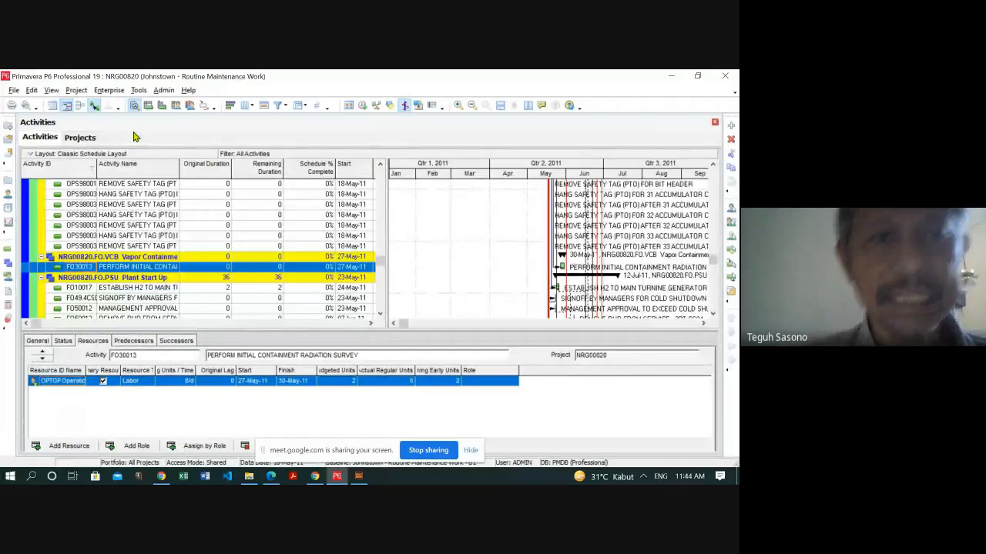
- View the Johnstown project's Risks register and its detail fields, and return to the Activities view
click(79, 91)
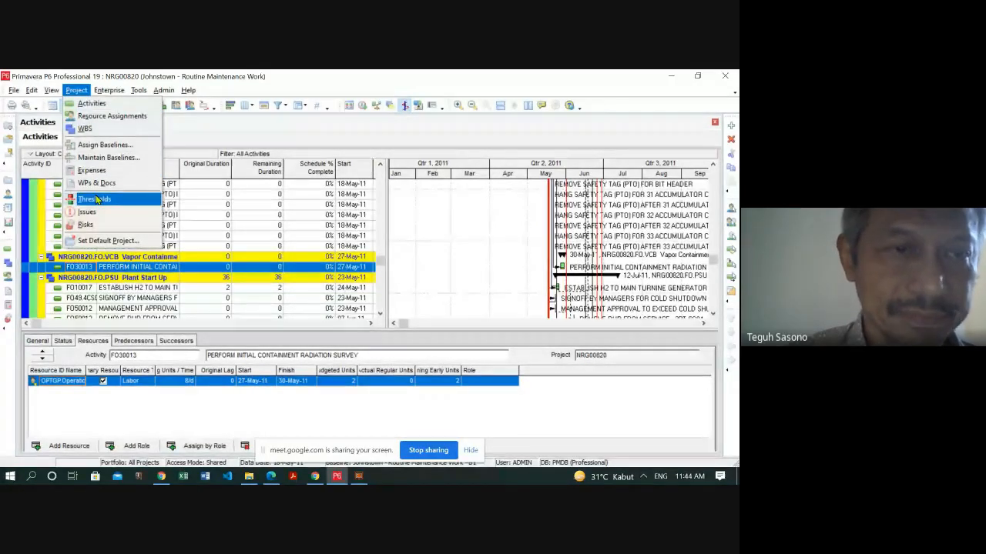
click(95, 225)
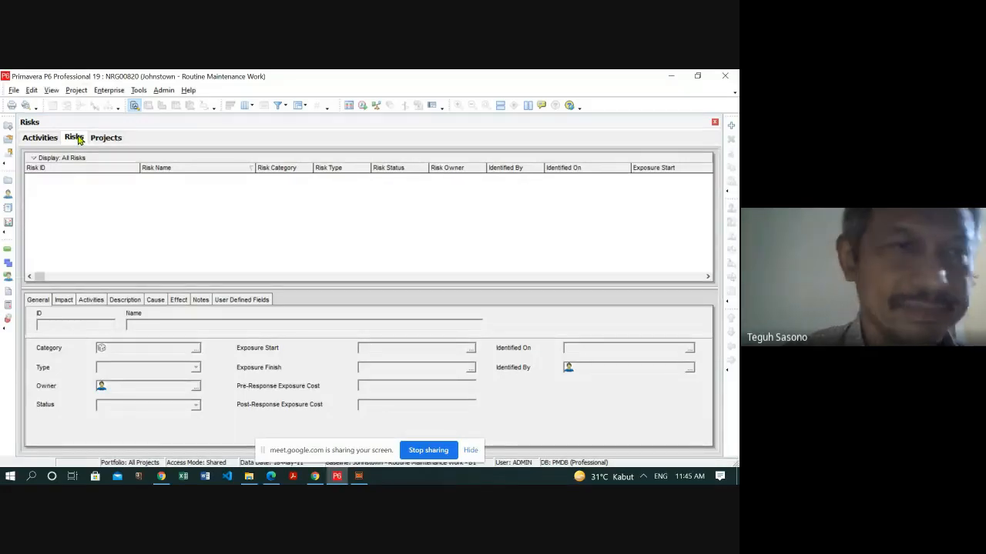
click(41, 138)
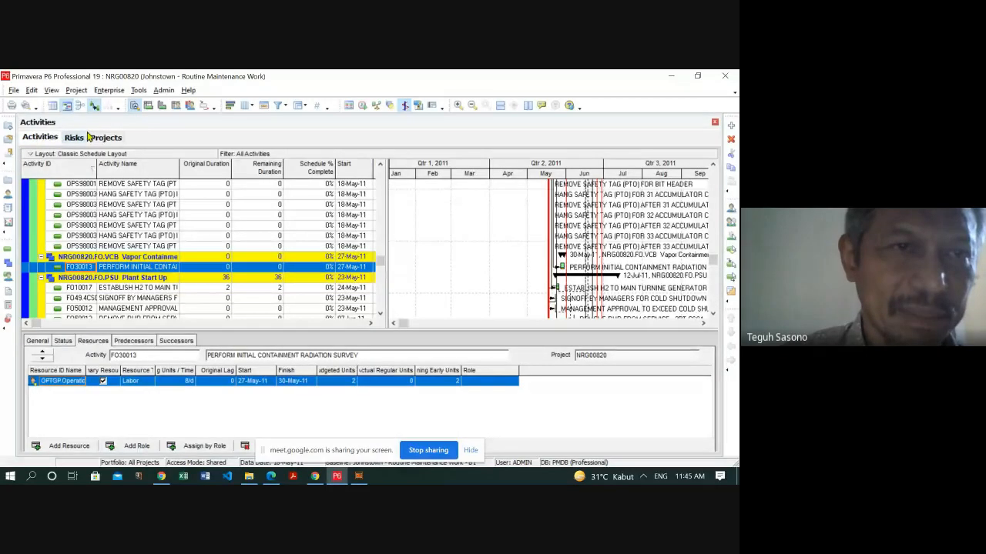
click(75, 137)
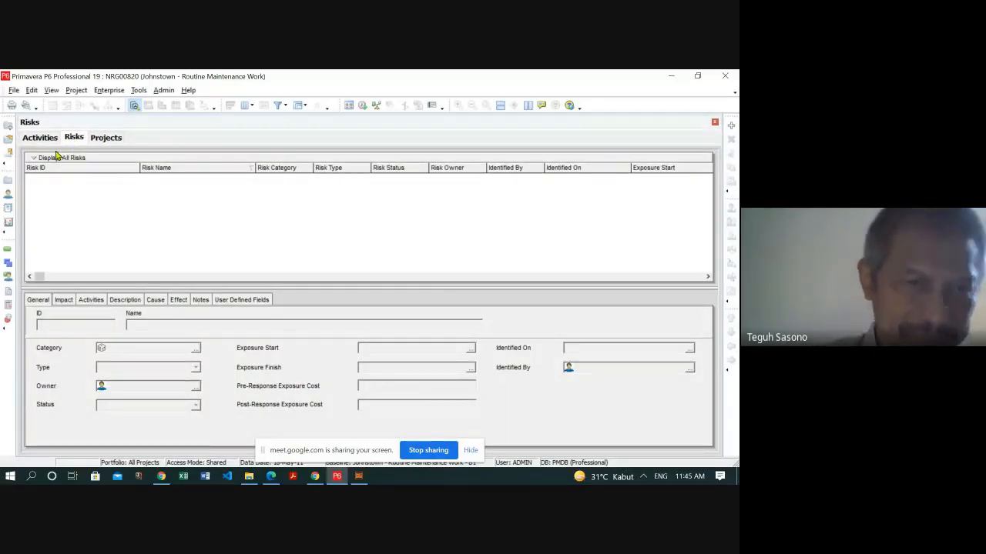
click(40, 137)
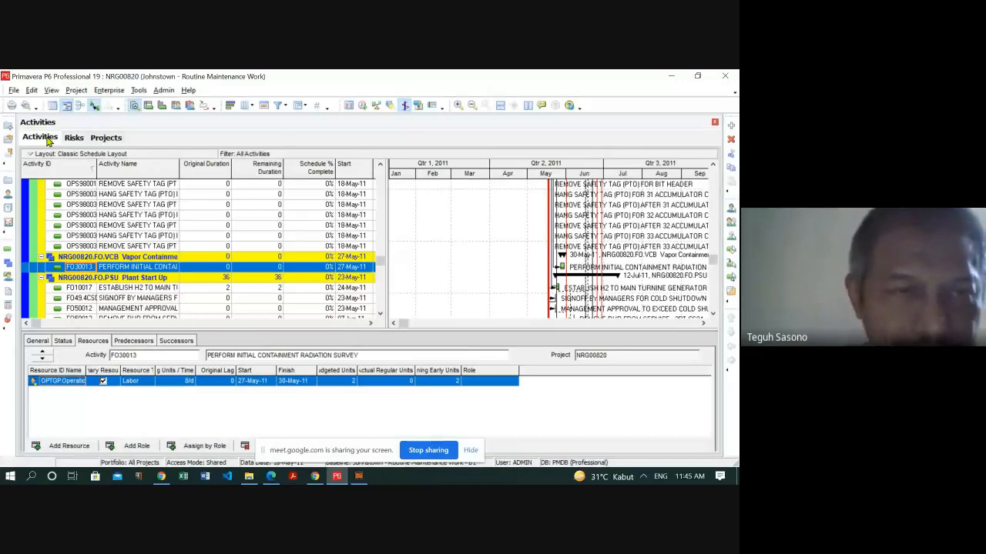
click(77, 91)
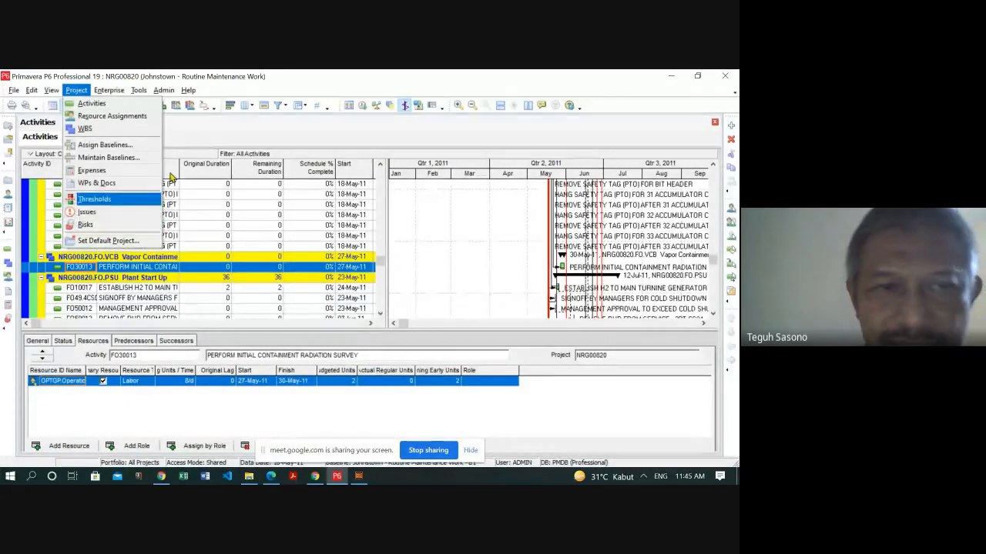
click(250, 129)
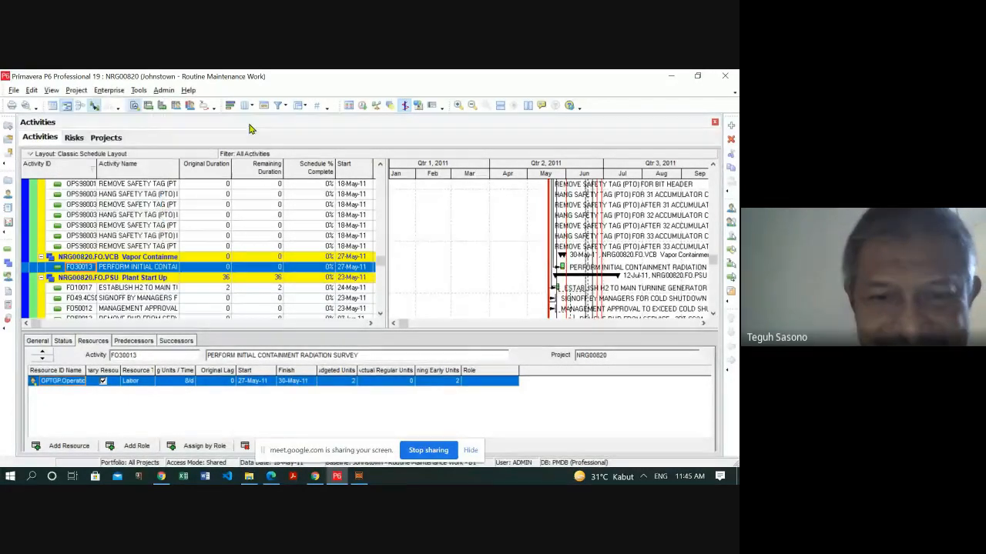
- Switch to Adobe Digital Editions, expand the PMBOK Guide's contents outline and its guide section, and view the Table of Contents page
click(358, 477)
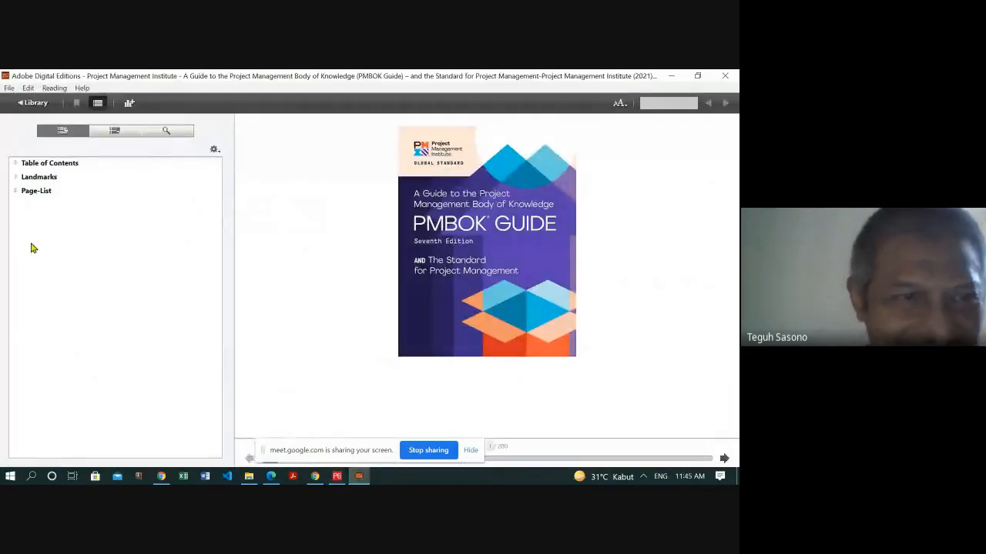
click(16, 164)
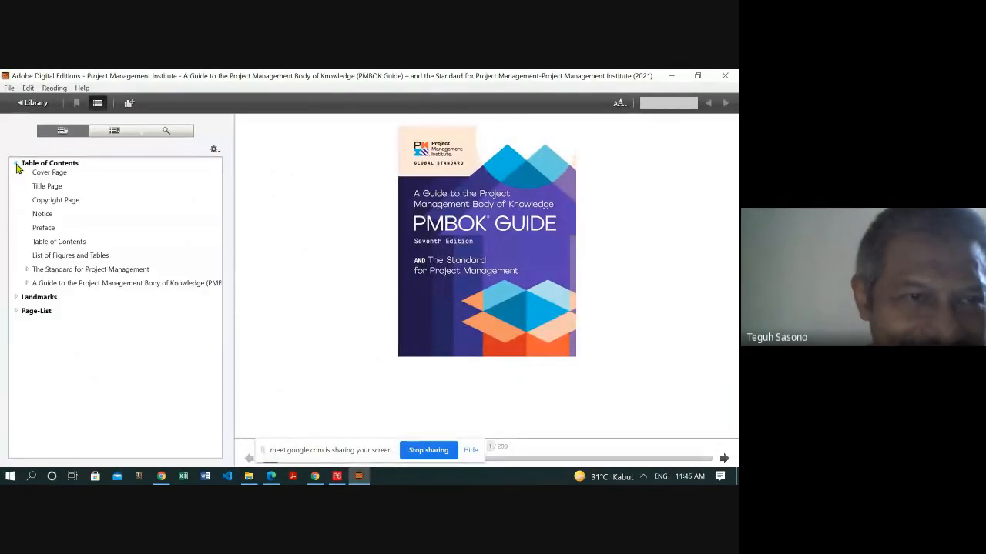
click(26, 284)
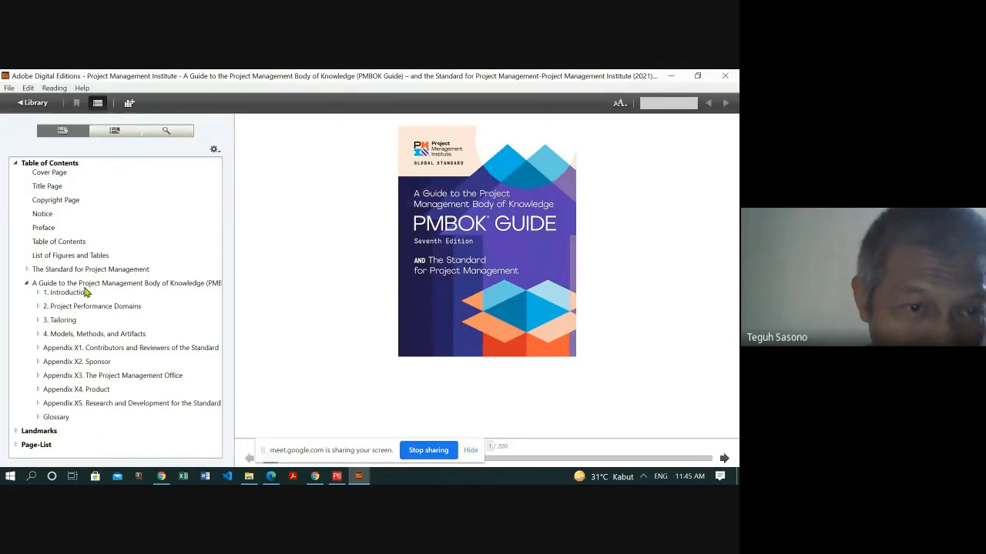
click(67, 243)
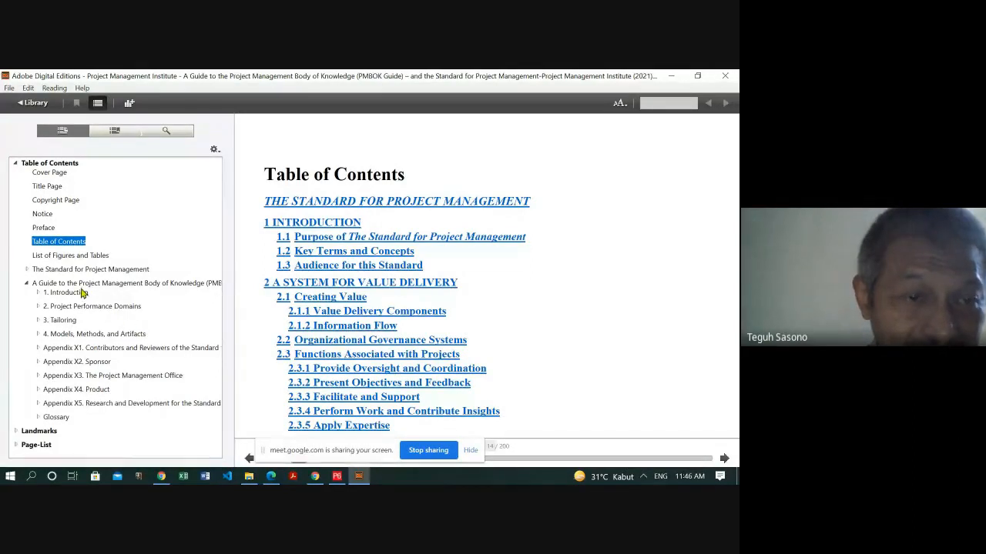
- Expand The Standard for Project Management and view its Introduction, A System for Value Delivery and Project Management Principles chapters
click(27, 270)
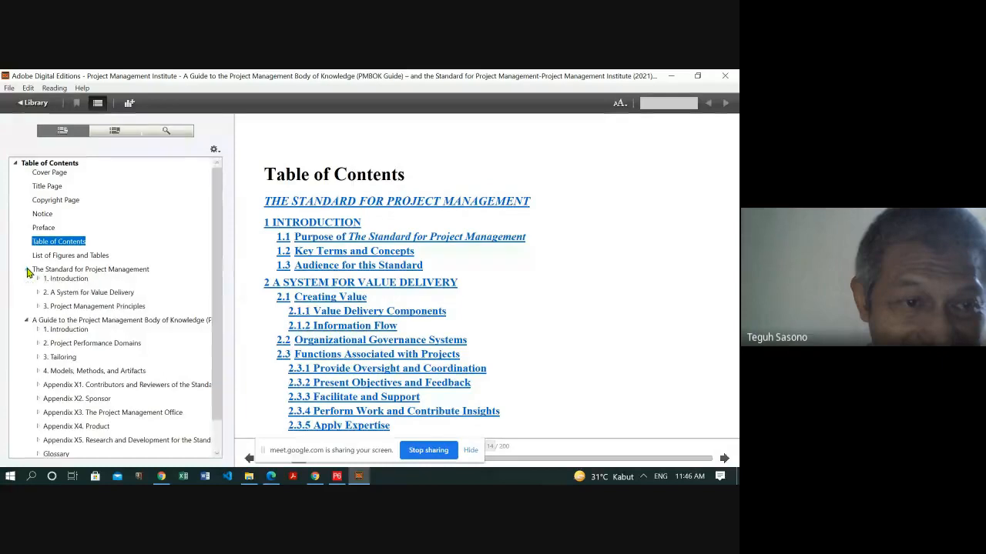
click(67, 279)
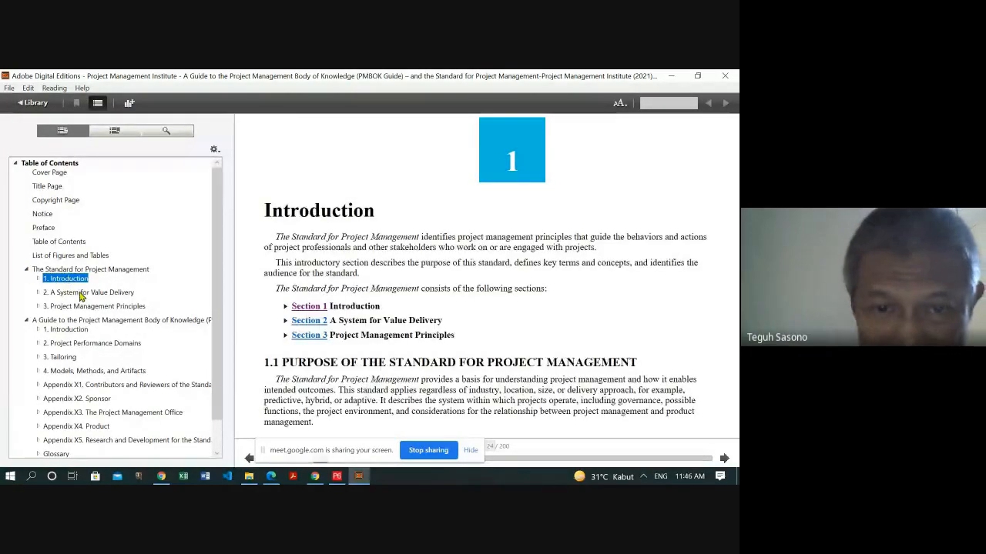
click(81, 294)
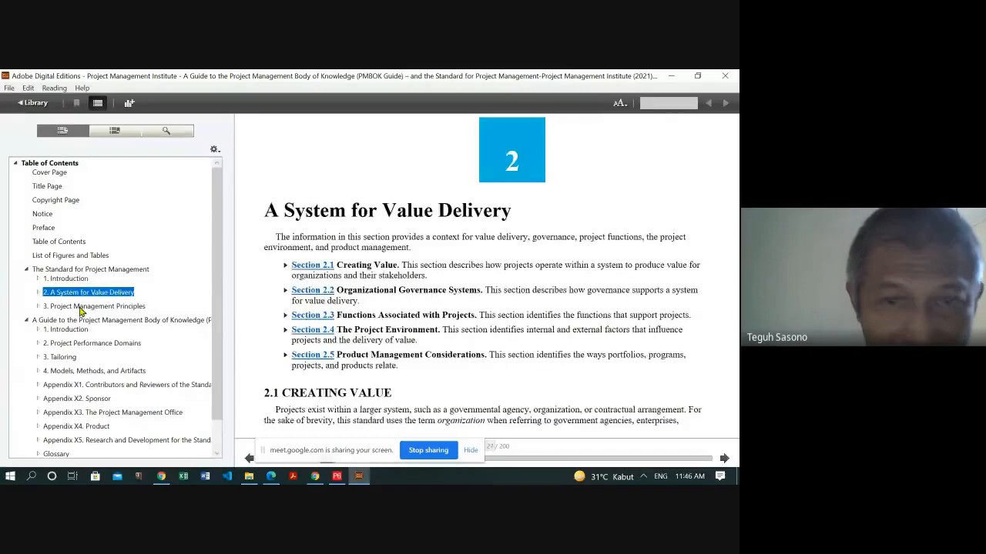
click(80, 306)
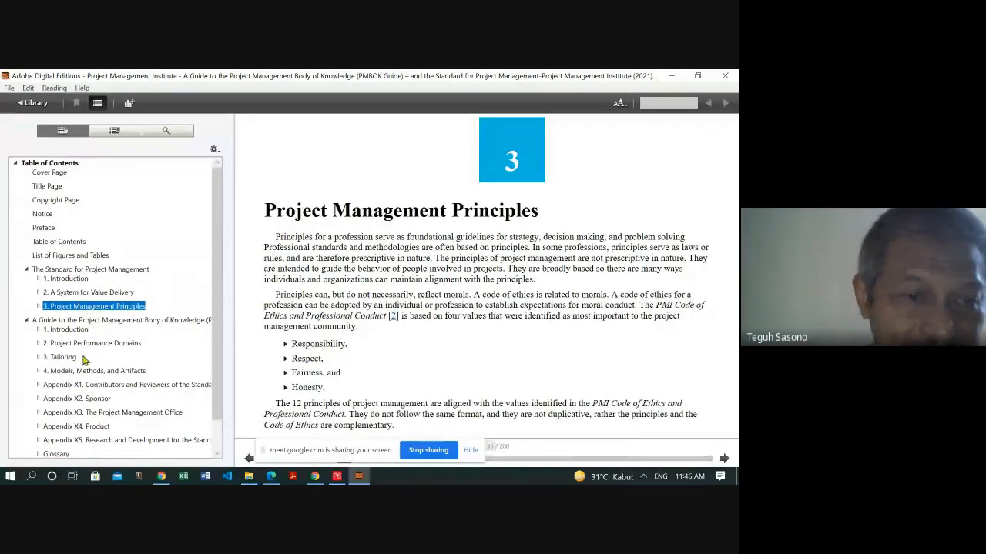
- View the Introduction, Project Performance Domains and Tailoring chapters of A Guide to the Project Management Body of Knowledge
click(76, 332)
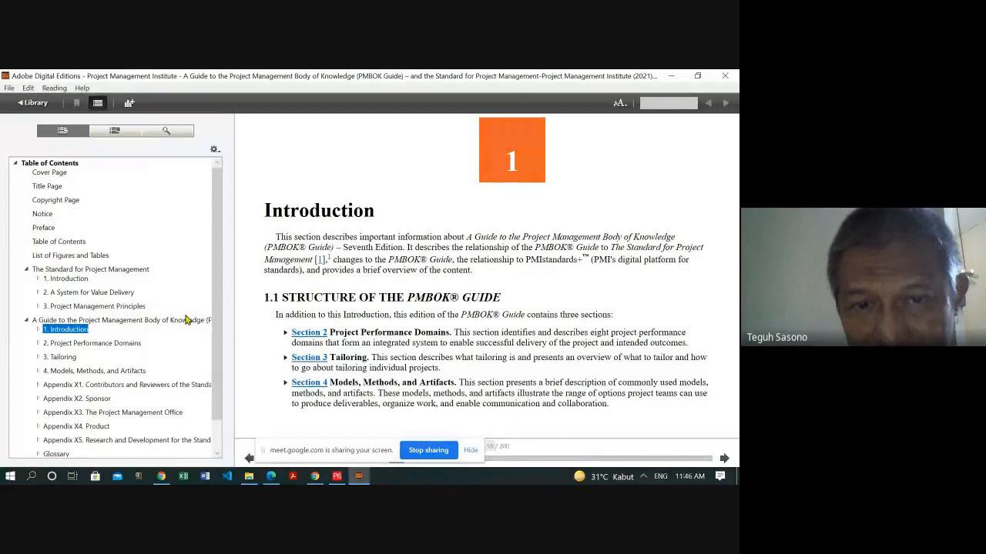
click(77, 345)
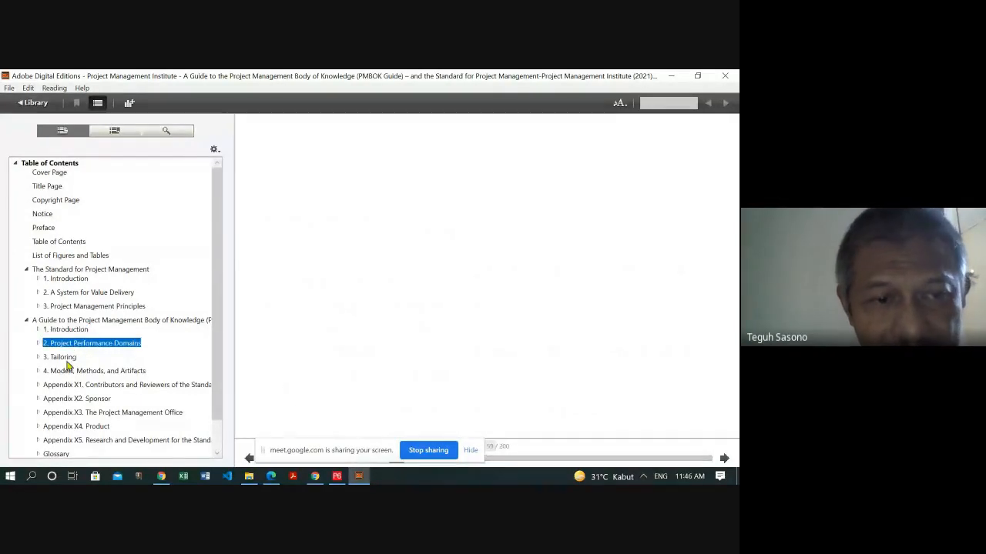
click(67, 360)
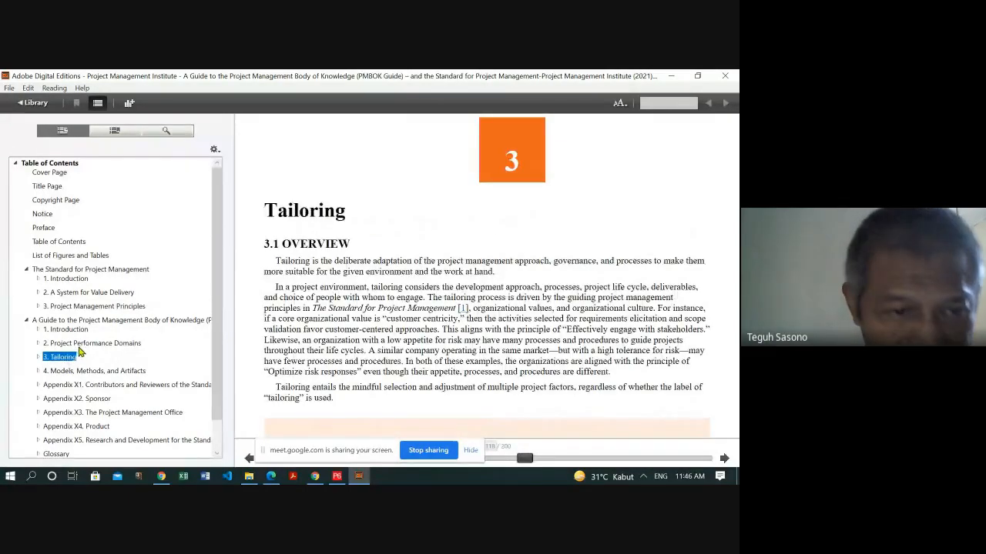
- Expand the guide's Project Performance Domains chapter and page through its overview and the Stakeholder Performance Domain section to the Checking Results table
click(82, 347)
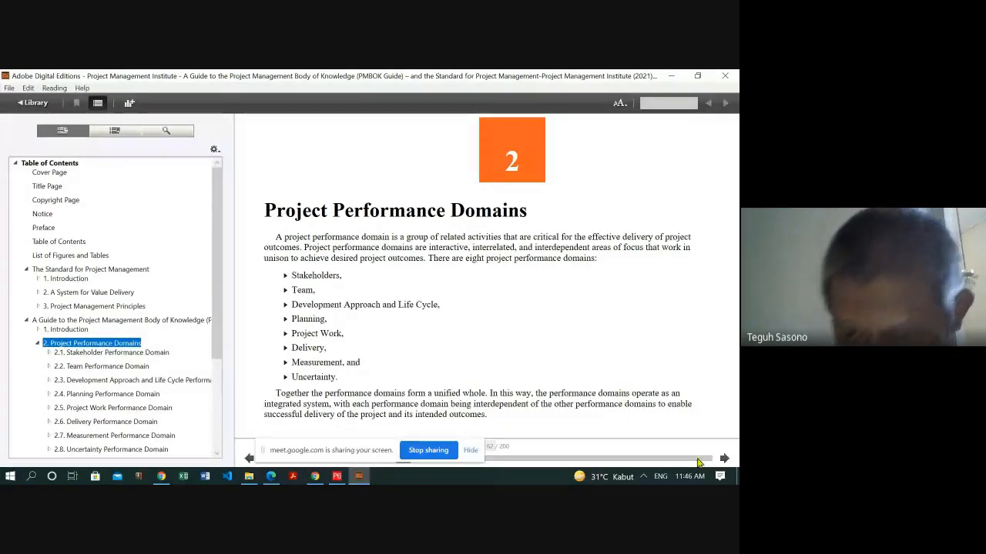
click(724, 459)
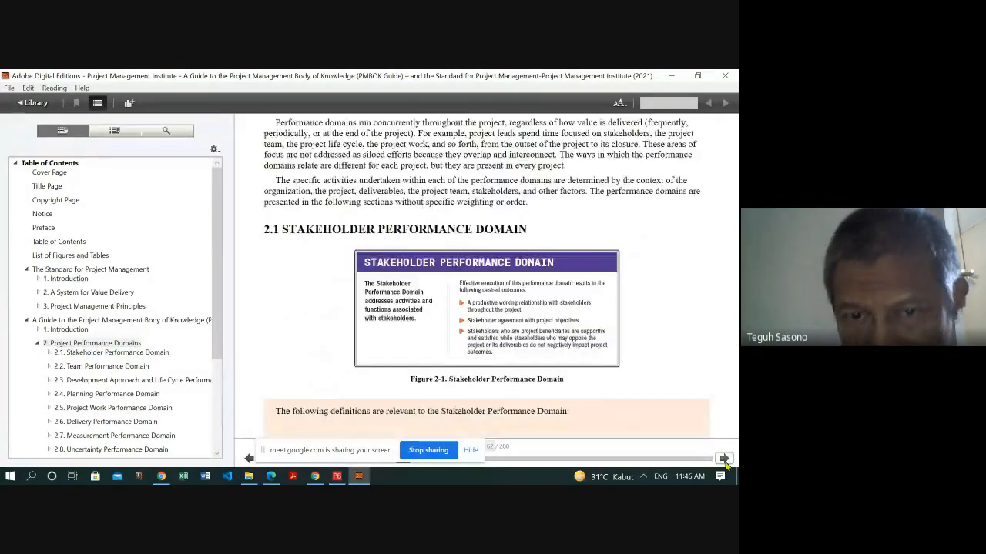
click(724, 459)
click(725, 459)
click(725, 459)
click(725, 459)
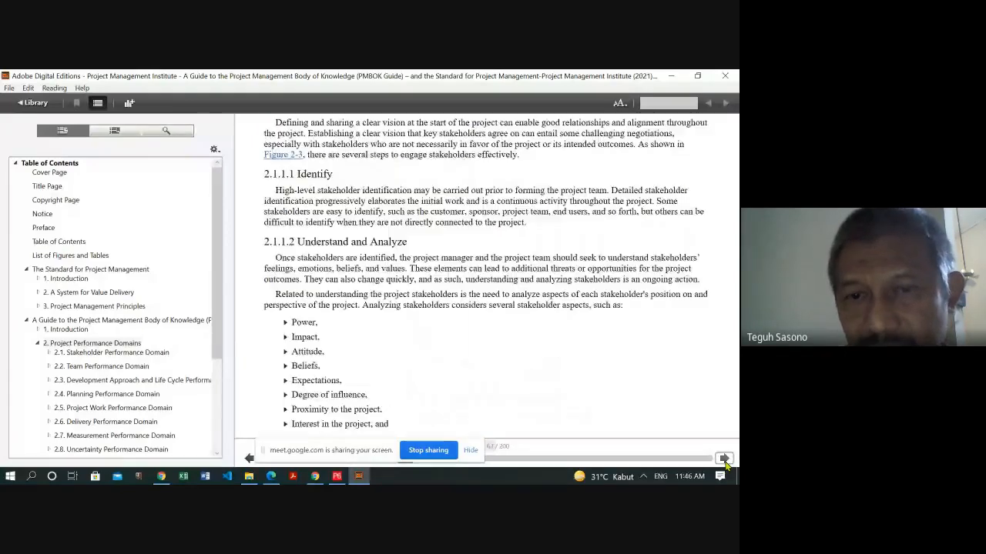
click(724, 459)
click(724, 459)
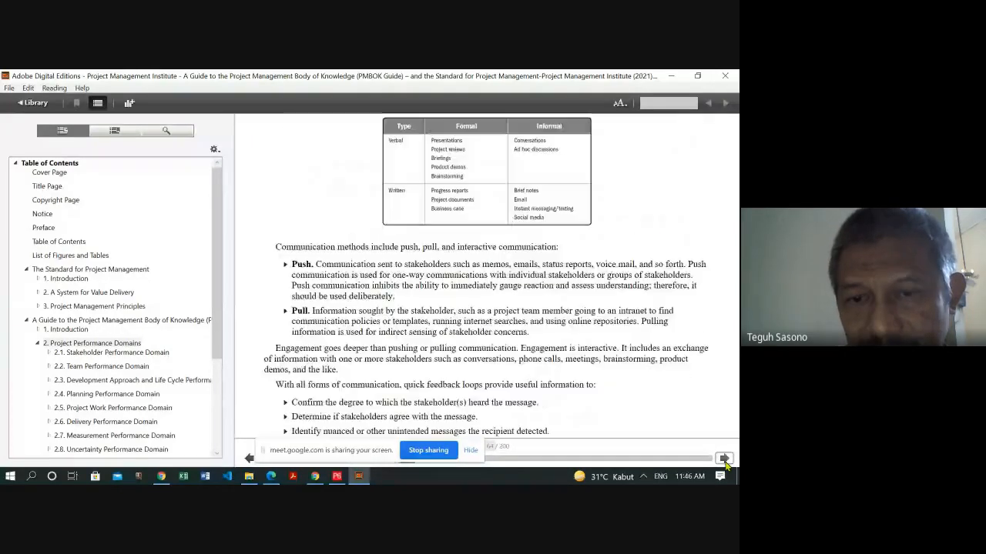
click(725, 459)
click(725, 459)
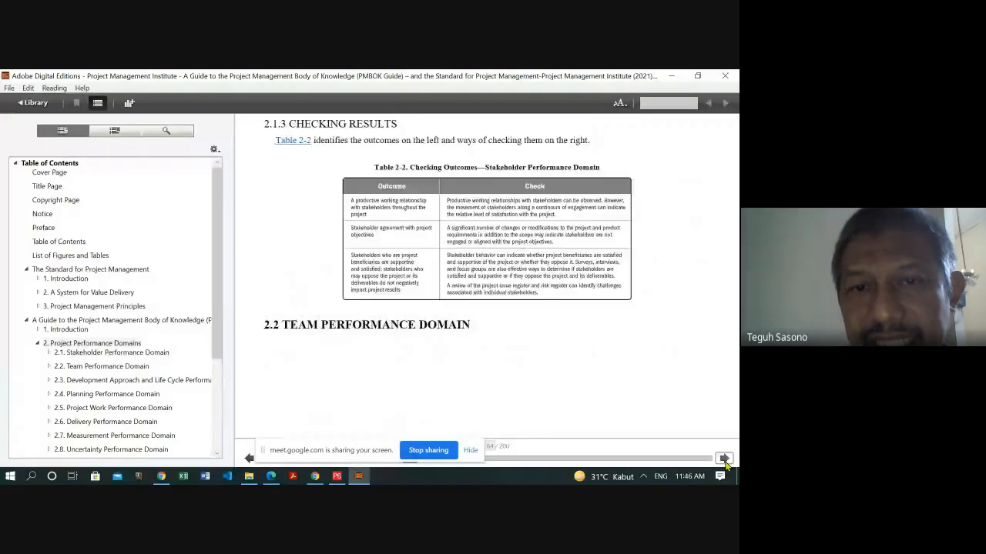
- Page through the Team Performance Domain section, from its definitions through Project Team Culture to High-Performing Project Teams
click(724, 459)
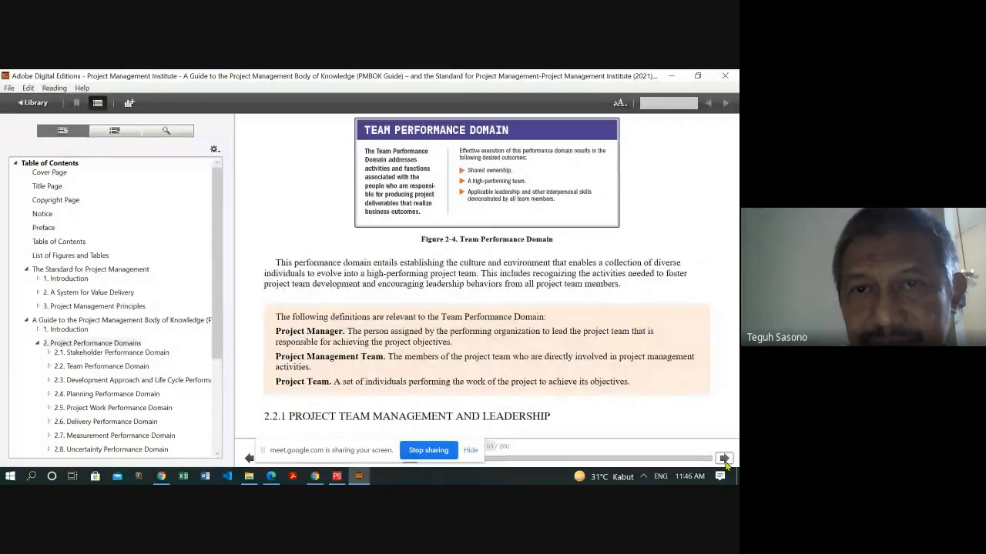
click(724, 459)
click(725, 459)
click(724, 459)
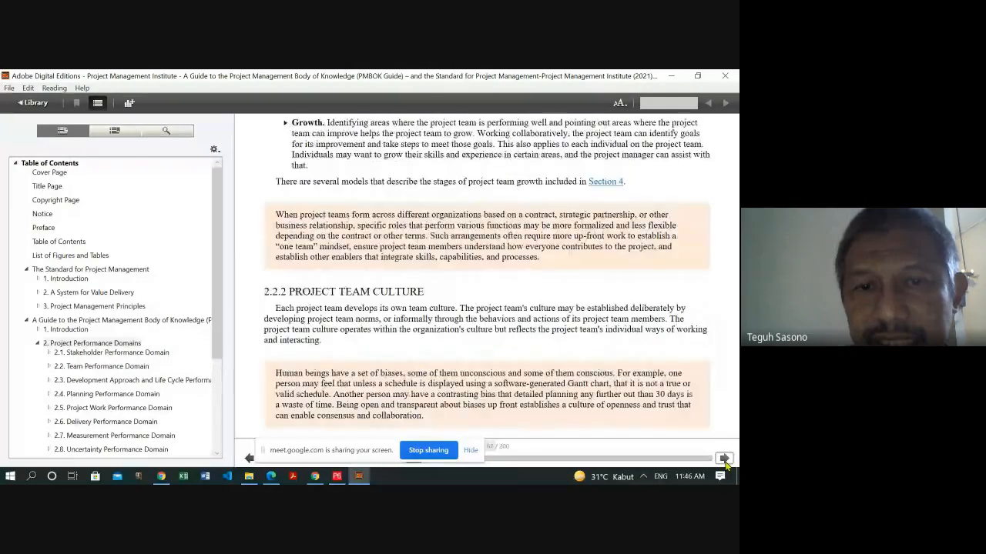
click(724, 459)
click(724, 459)
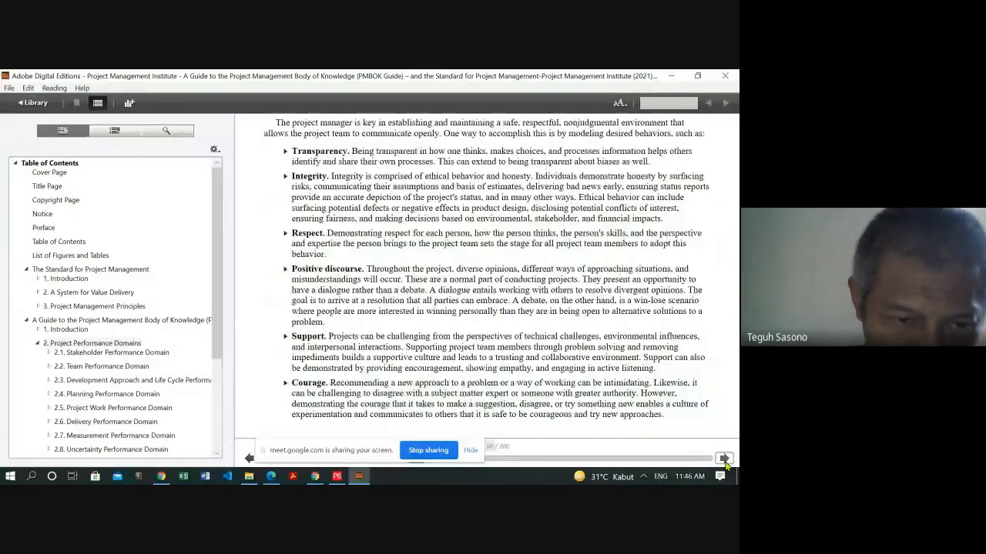
- View section 2.8, Uncertainty Performance Domain, and return to the Johnstown project in Primavera P6
click(216, 447)
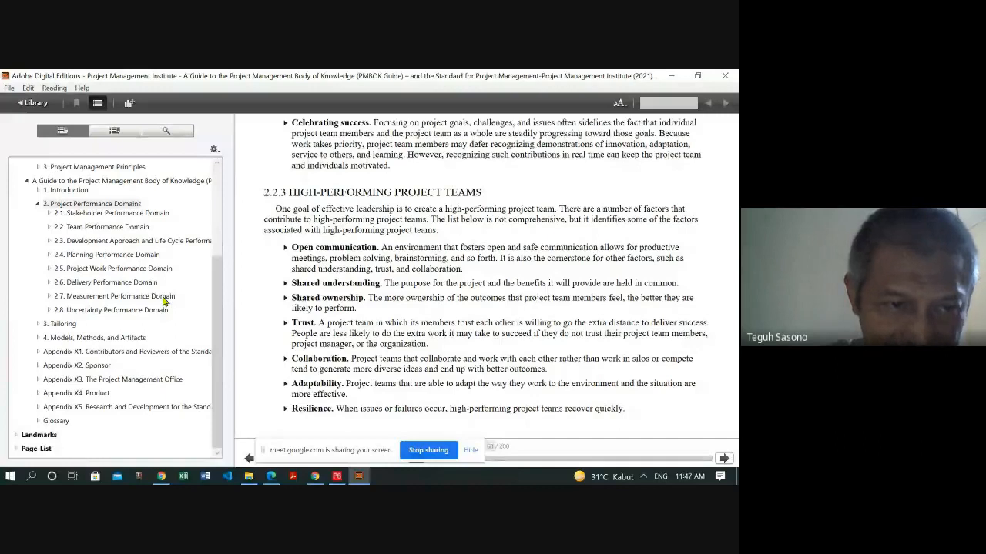
click(124, 310)
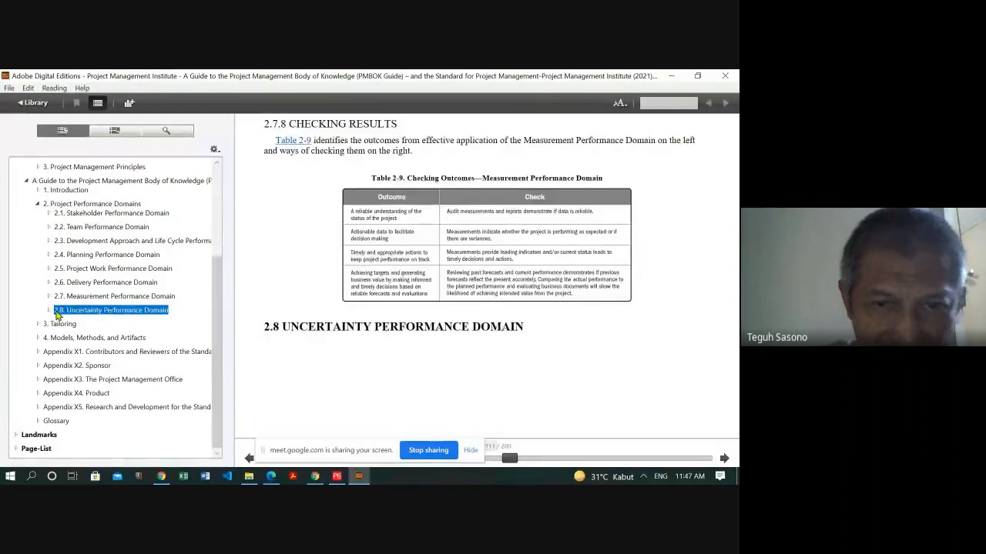
click(672, 77)
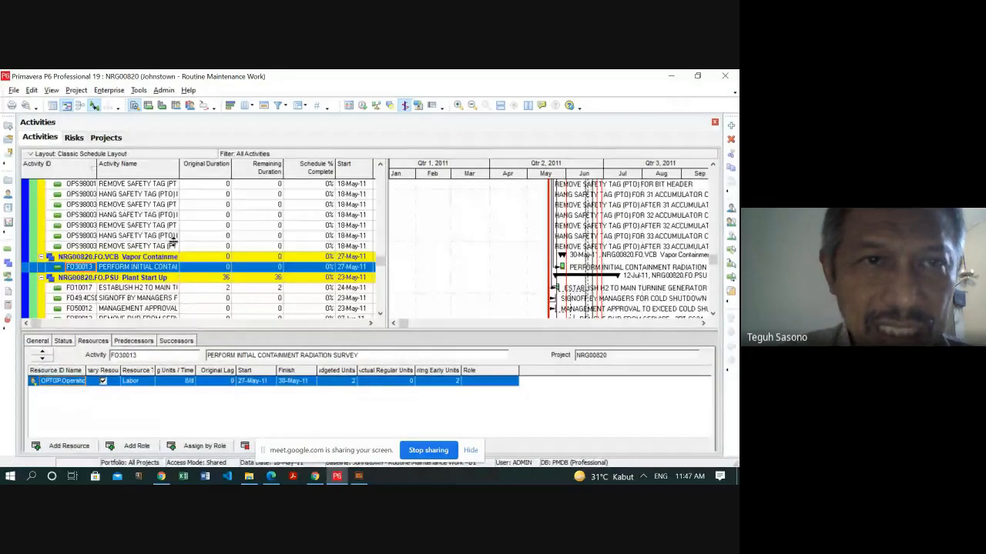
- Look over the available Admin commands and the Activities layout options, including the commands for opening and saving layouts
click(164, 90)
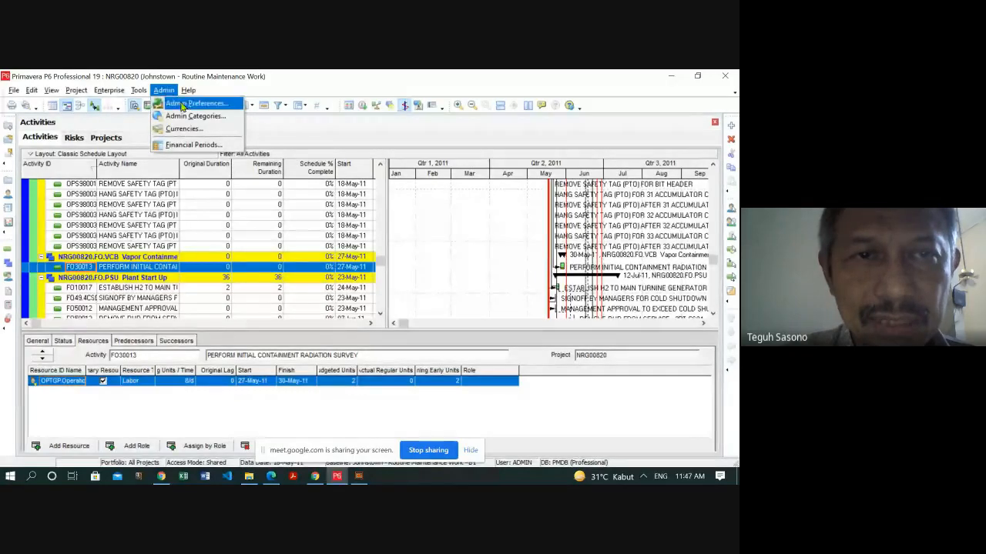
click(260, 135)
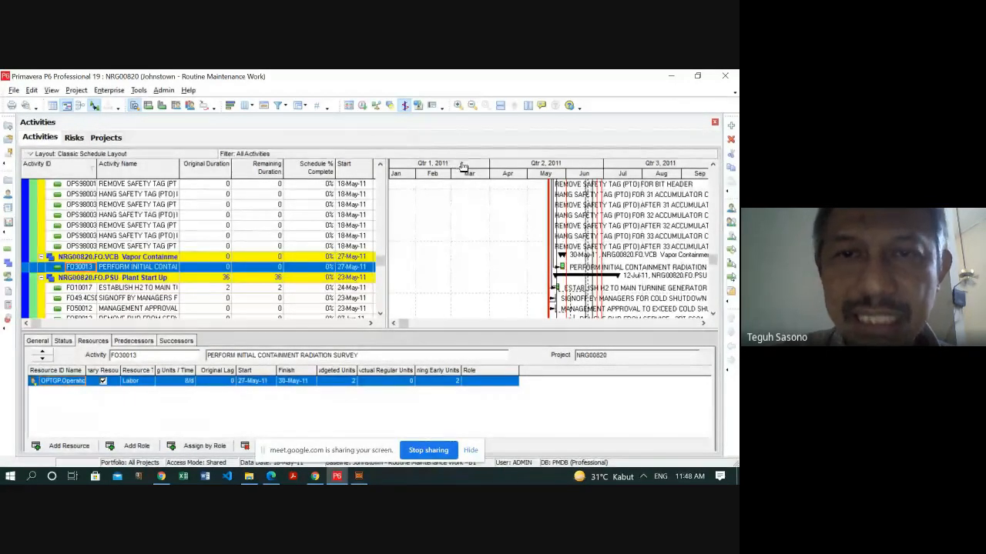
right_click(157, 157)
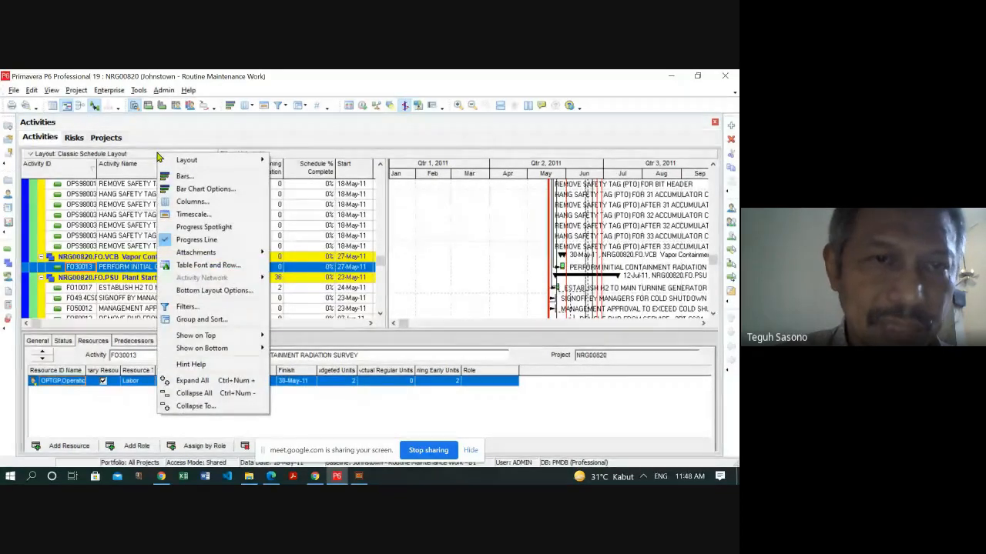
click(144, 155)
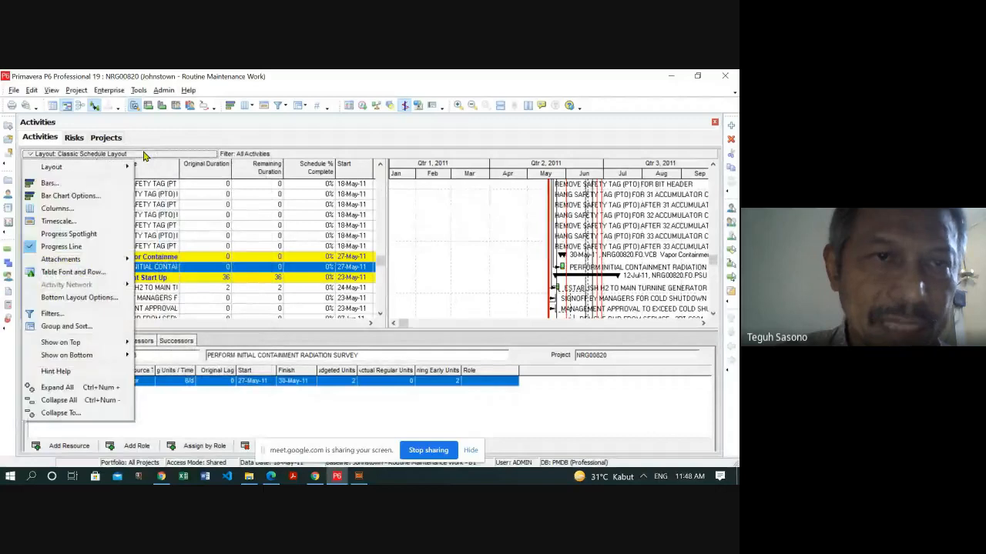
click(33, 155)
click(33, 156)
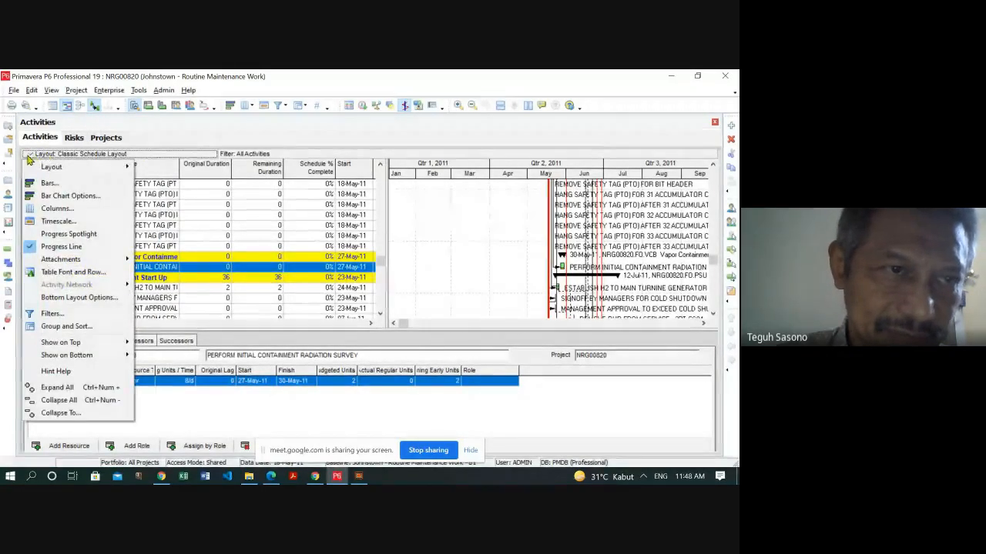
click(141, 158)
mouse_move(206, 166)
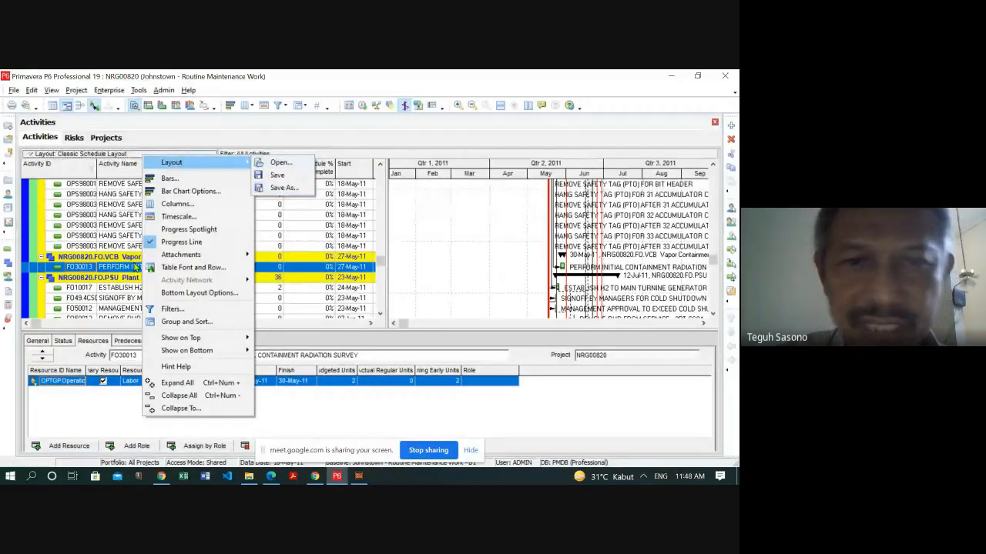
click(305, 235)
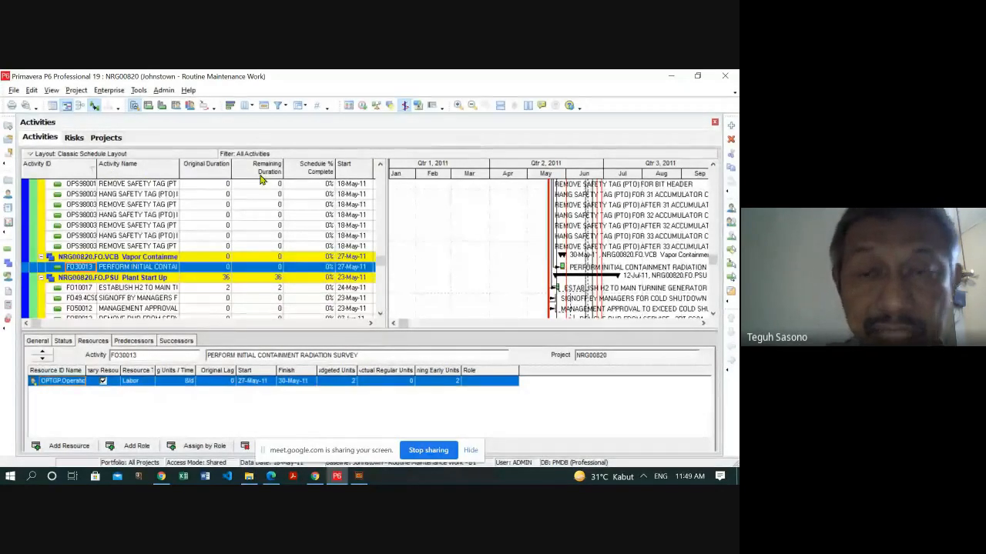
- Open the Columns settings of the activity table, view the available and selected columns, and close them without changes
scroll(261, 178, down, 1)
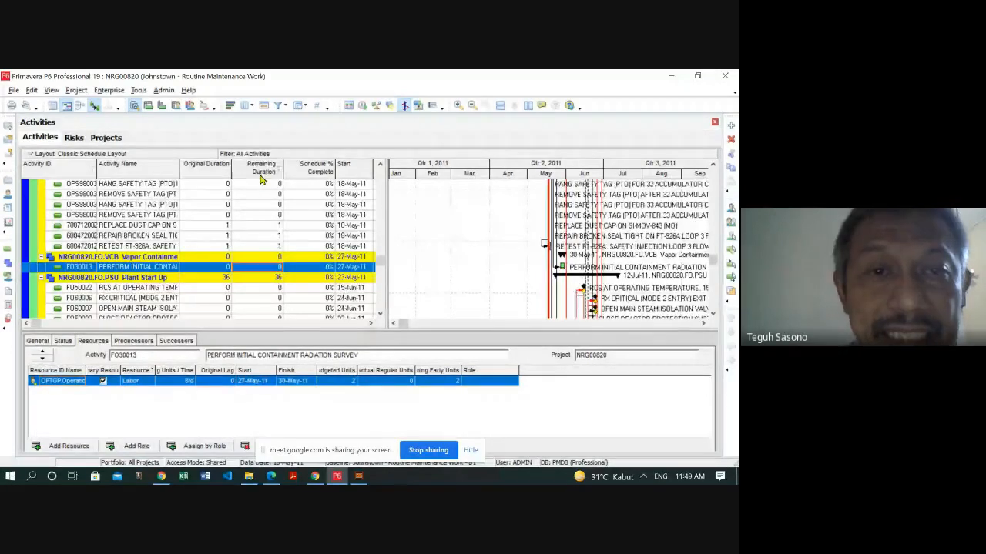
right_click(262, 179)
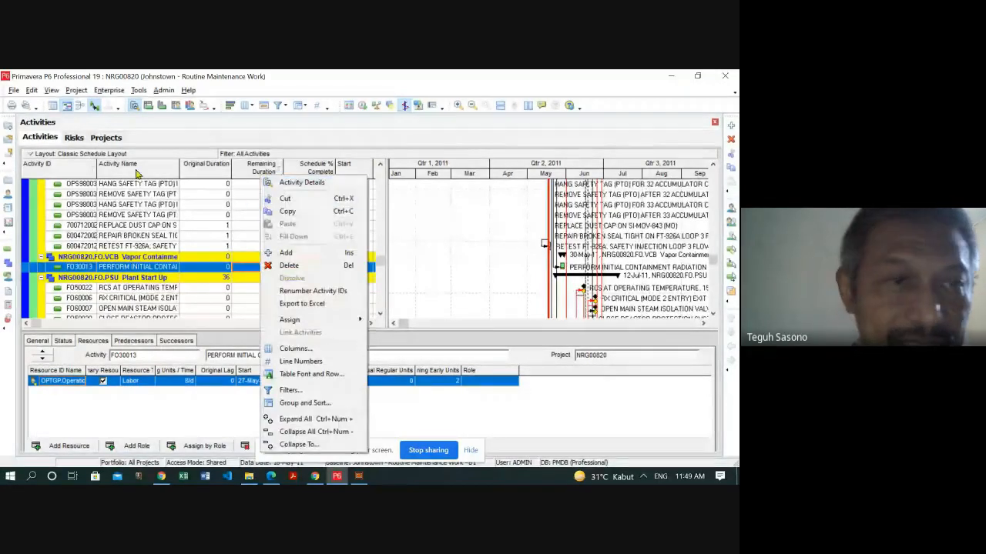
click(71, 164)
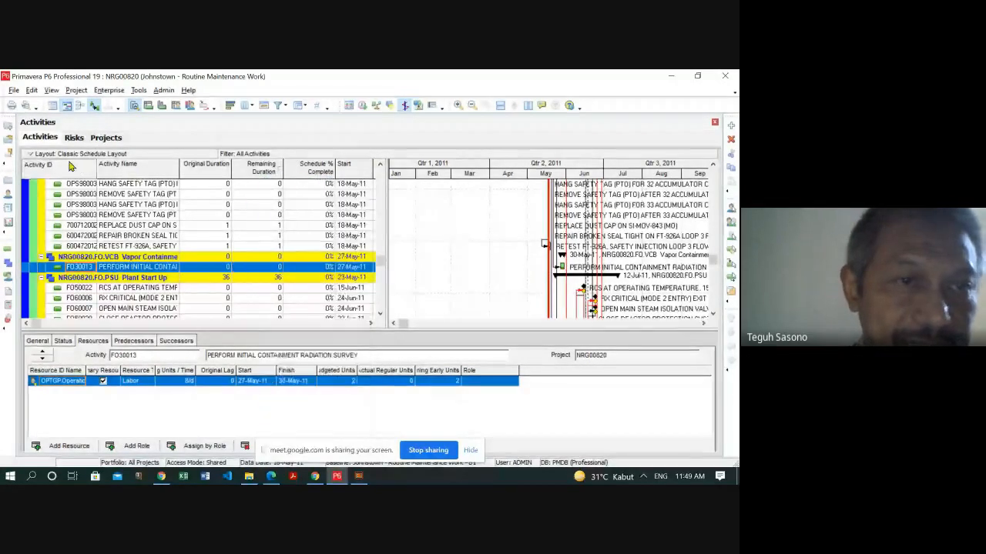
right_click(278, 174)
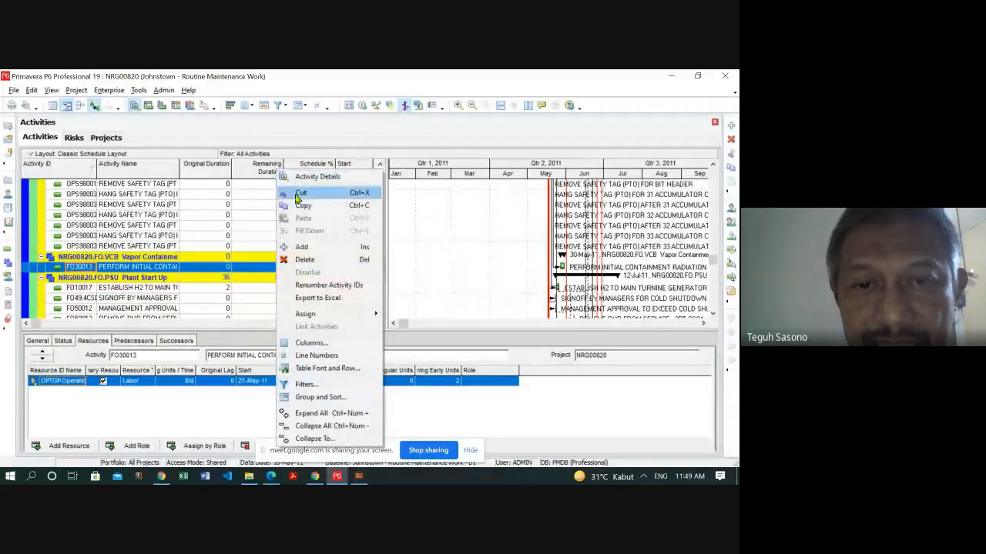
click(320, 346)
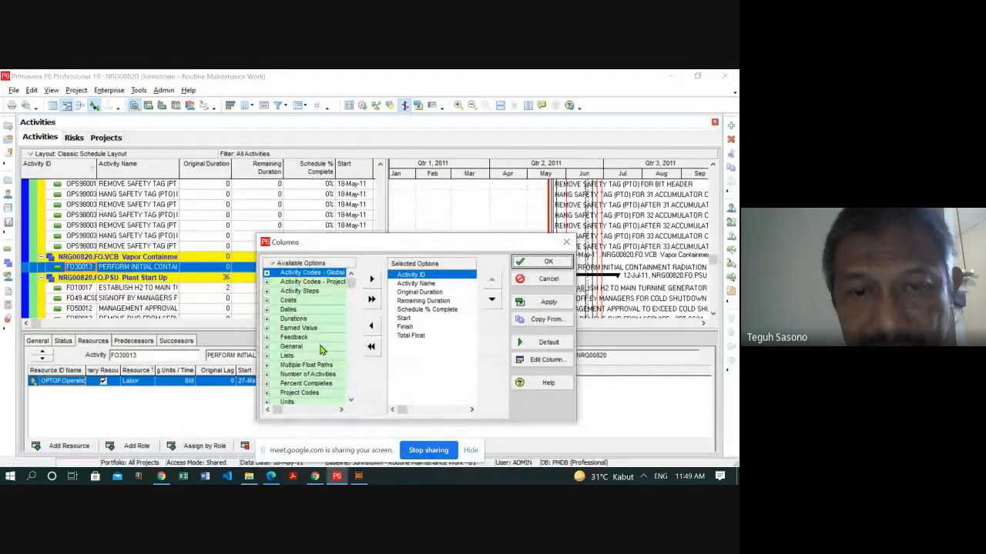
click(567, 242)
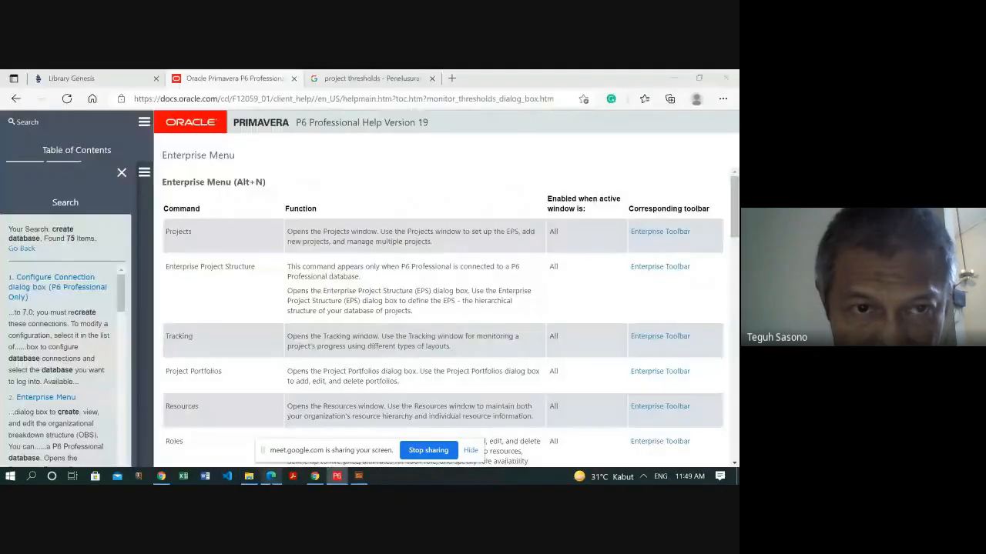
- Switch to Microsoft Edge, load dosen.polban.ac.id in place of the project thresholds search, and dismiss the offer to translate the page
click(270, 476)
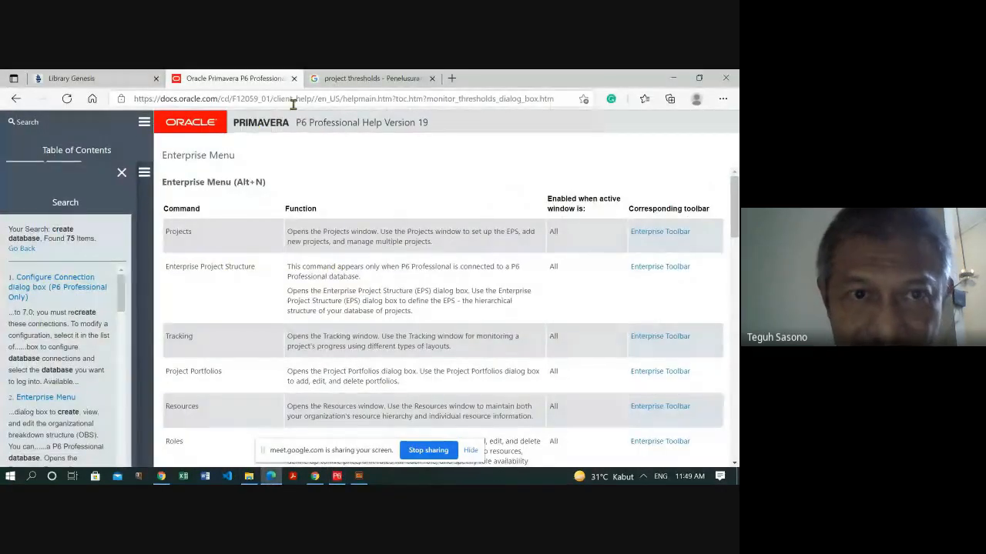
click(351, 81)
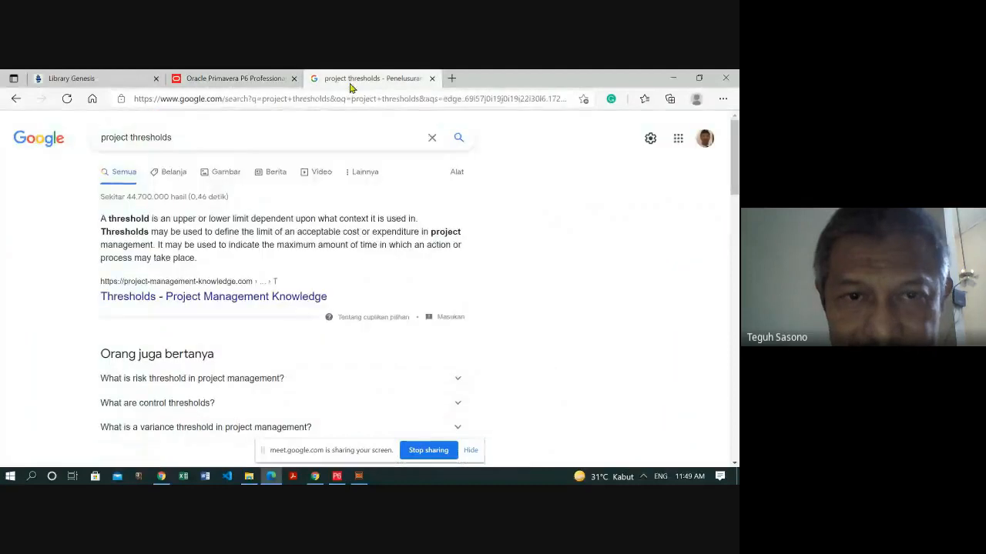
click(336, 94)
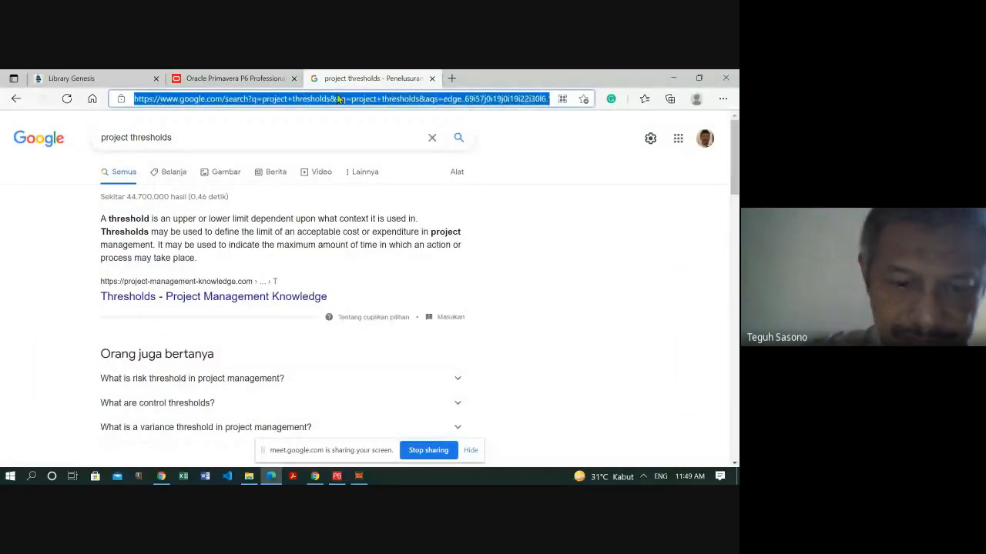
text(dosen.polban.ac.id)
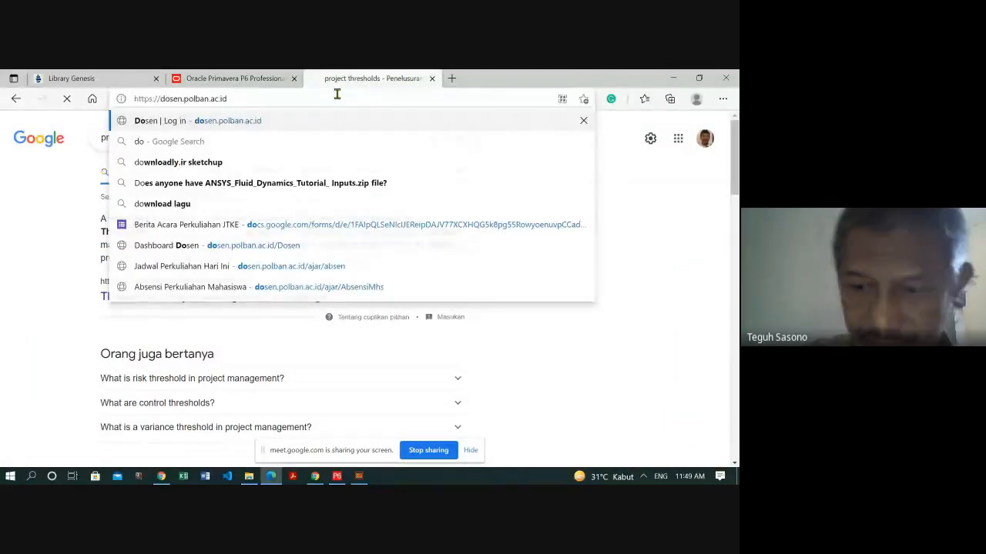
key(Return)
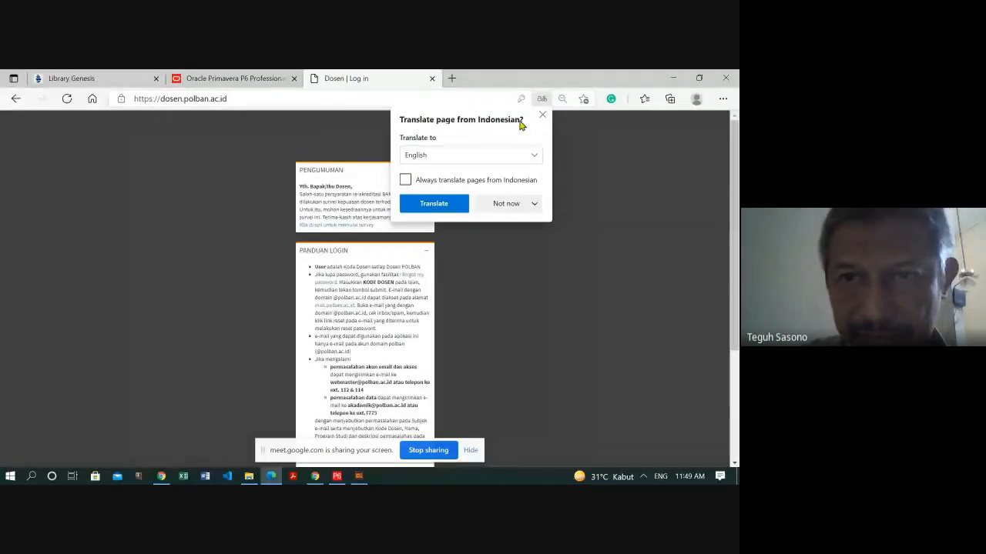
click(542, 115)
- Sign in to the lecturer portal with the prefilled credentials and open the student attendance list from today's lecture schedule
scroll(508, 288, down, 1)
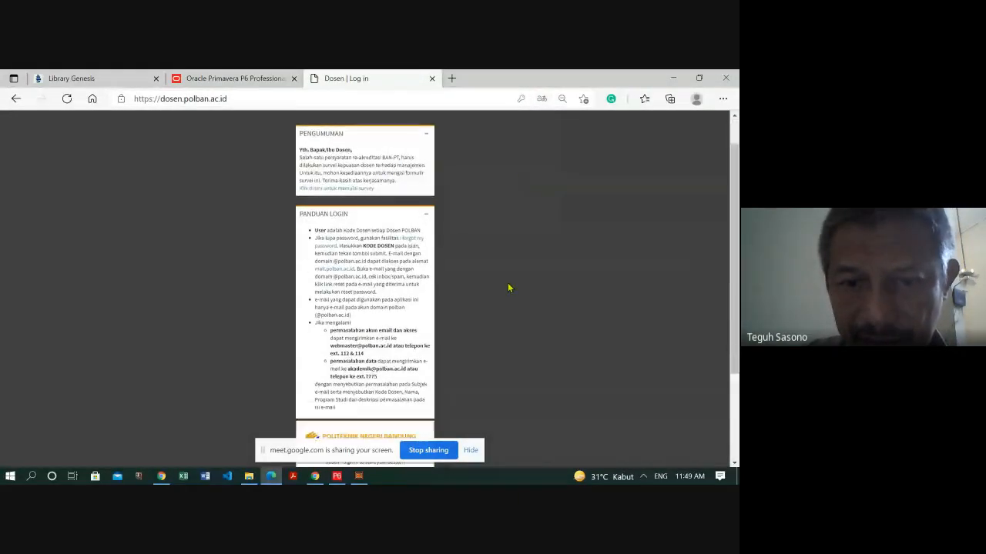
scroll(509, 288, down, 4)
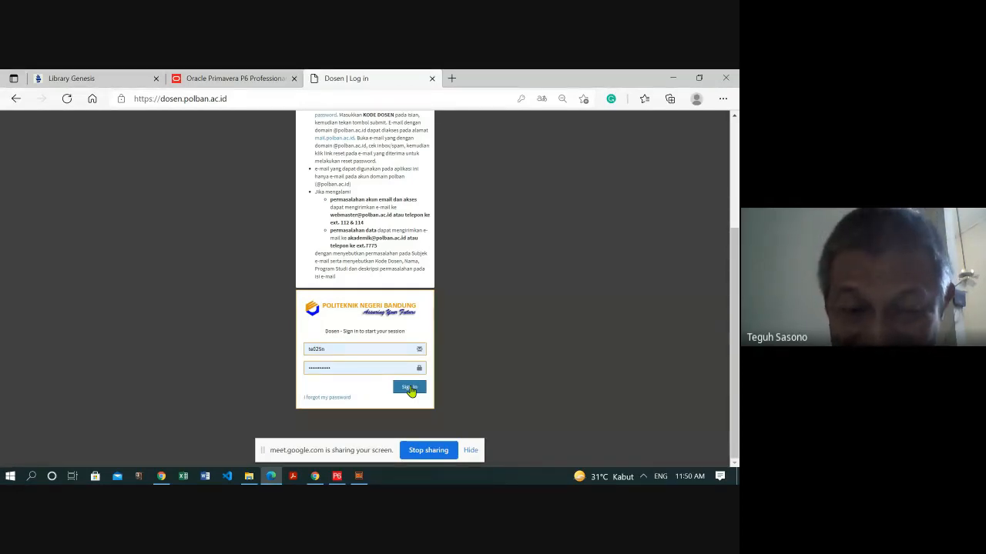
click(411, 390)
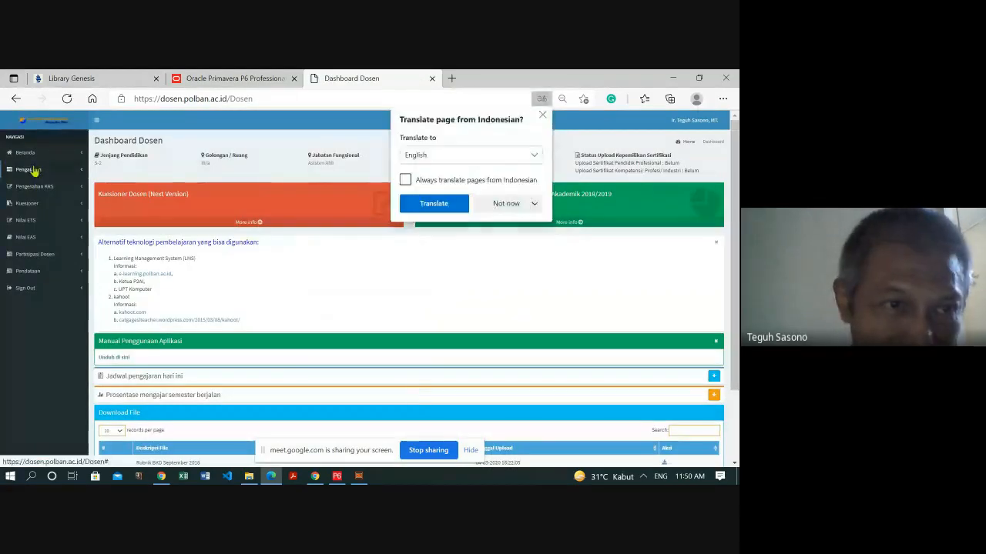
click(33, 170)
click(31, 197)
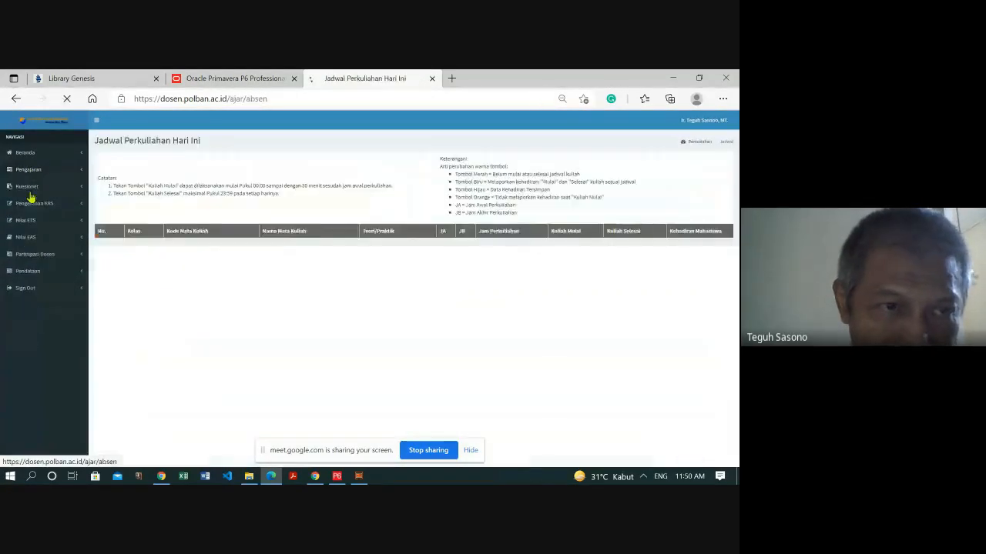
click(673, 267)
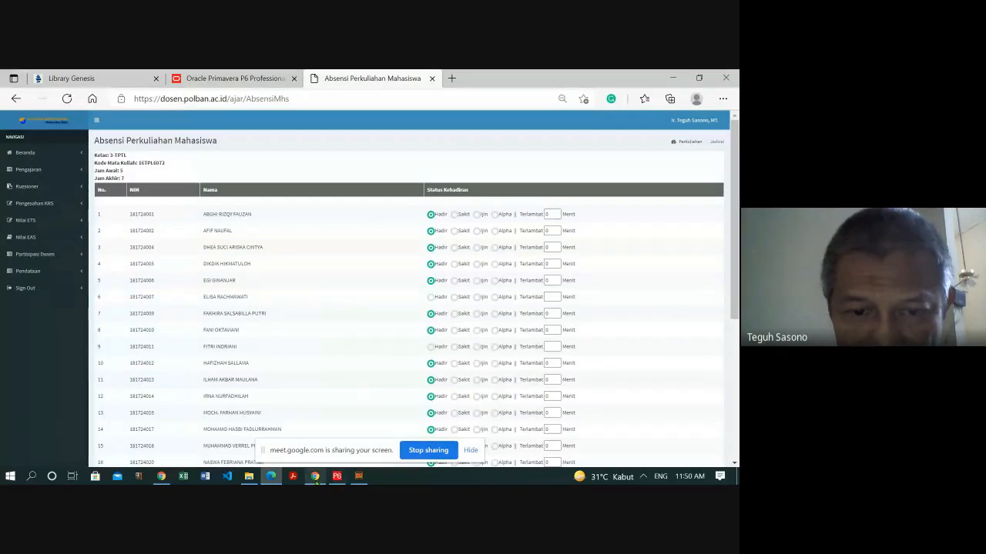
- Switch to the Google Meet call in Chrome and stop sharing the screen
mouse_move(324, 482)
click(356, 406)
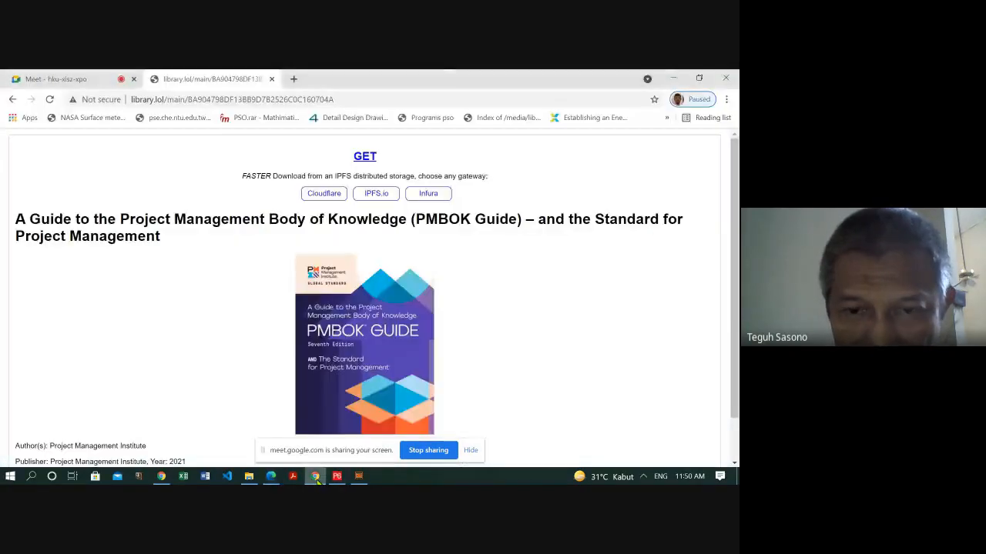
click(77, 79)
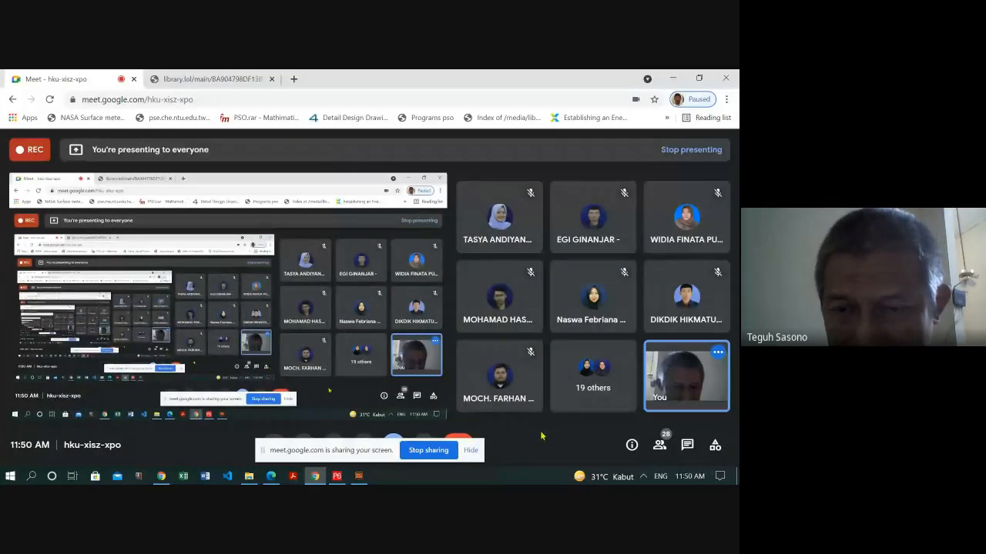
click(429, 450)
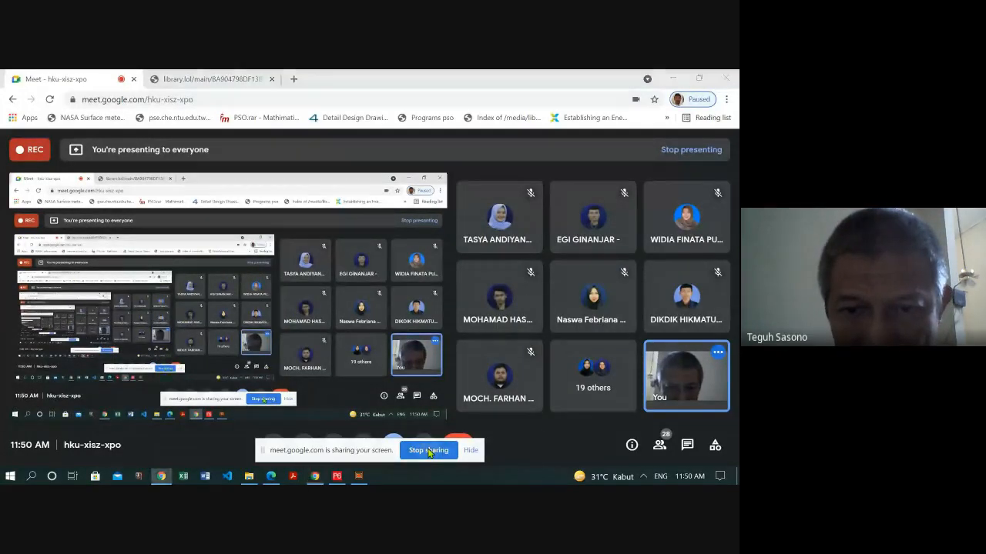